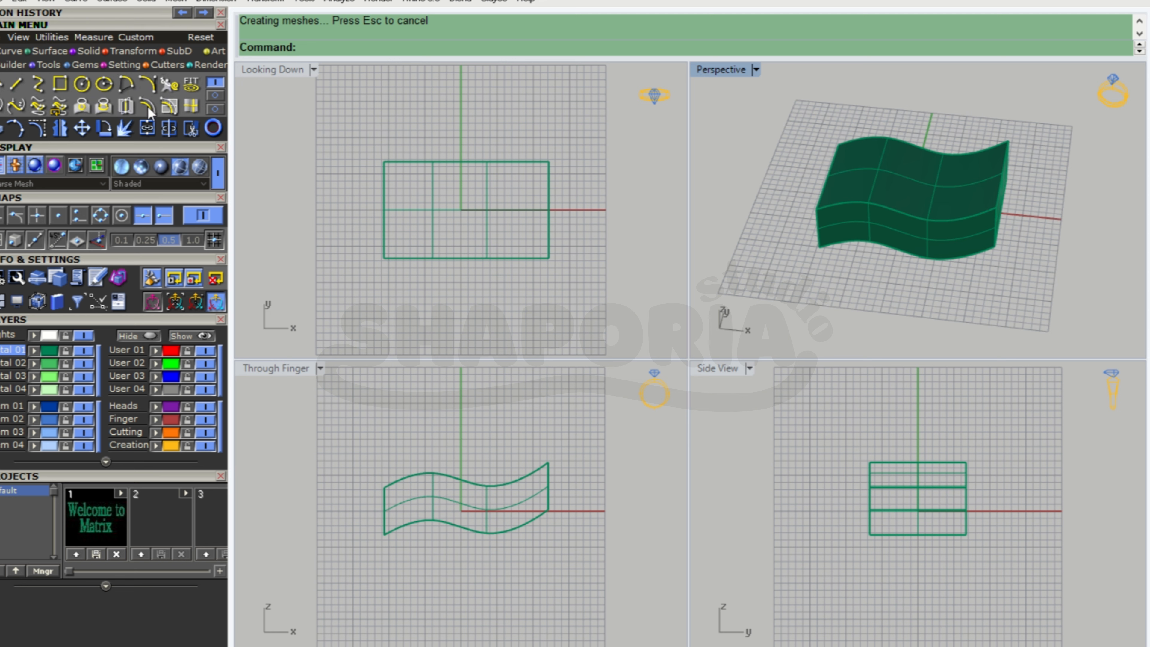
# - Offset the front wavy edge of the block's top inward on the curved top surface
pyautogui.click(169, 106)
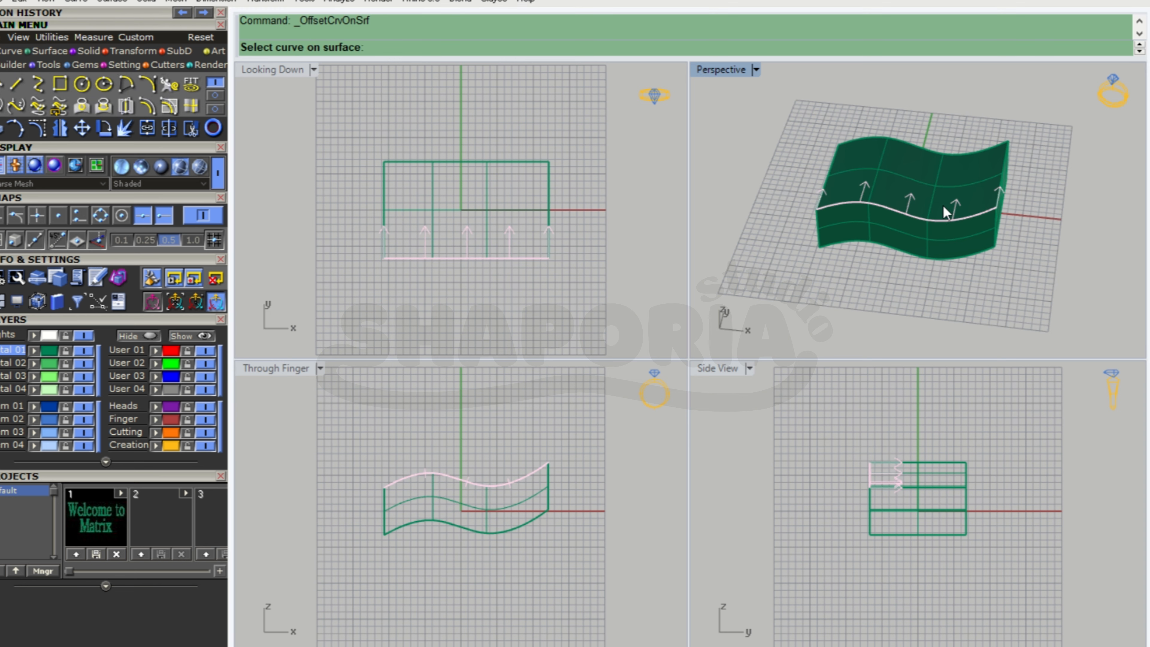
pyautogui.click(964, 217)
pyautogui.click(962, 209)
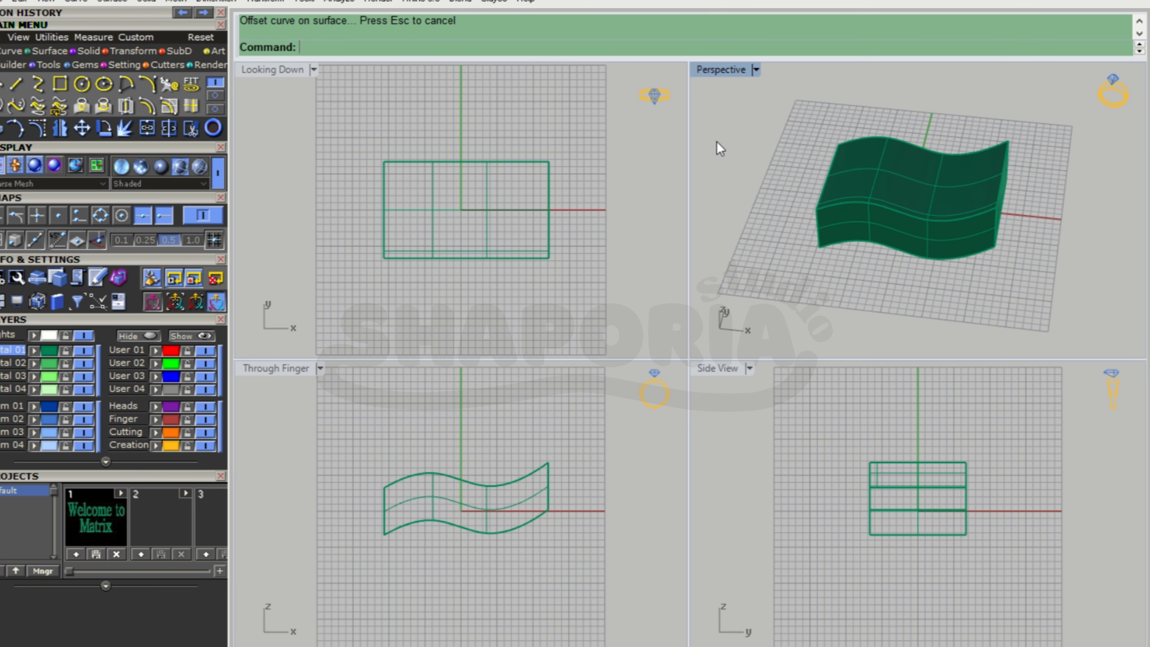
# - Maximize the Perspective view and offset one short top edge of the block inward on the curved top surface
pyautogui.doubleClick(728, 64)
pyautogui.moveTo(690, 437); pyautogui.dragTo(900, 428, button='right')
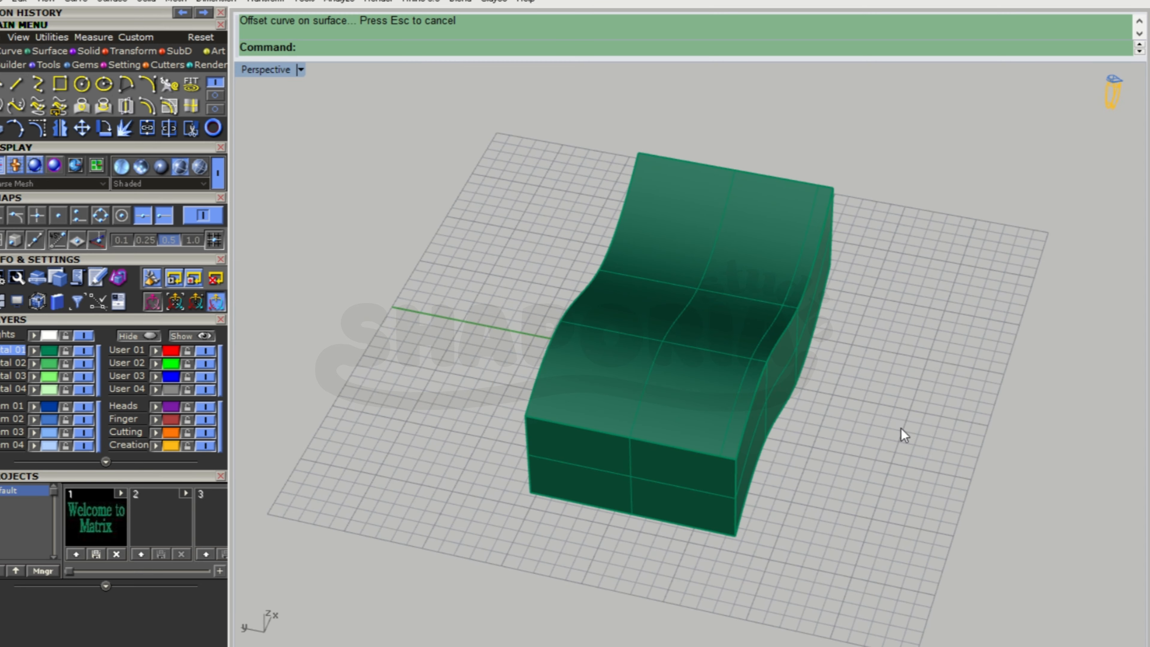
pyautogui.rightClick(900, 428)
pyautogui.click(684, 453)
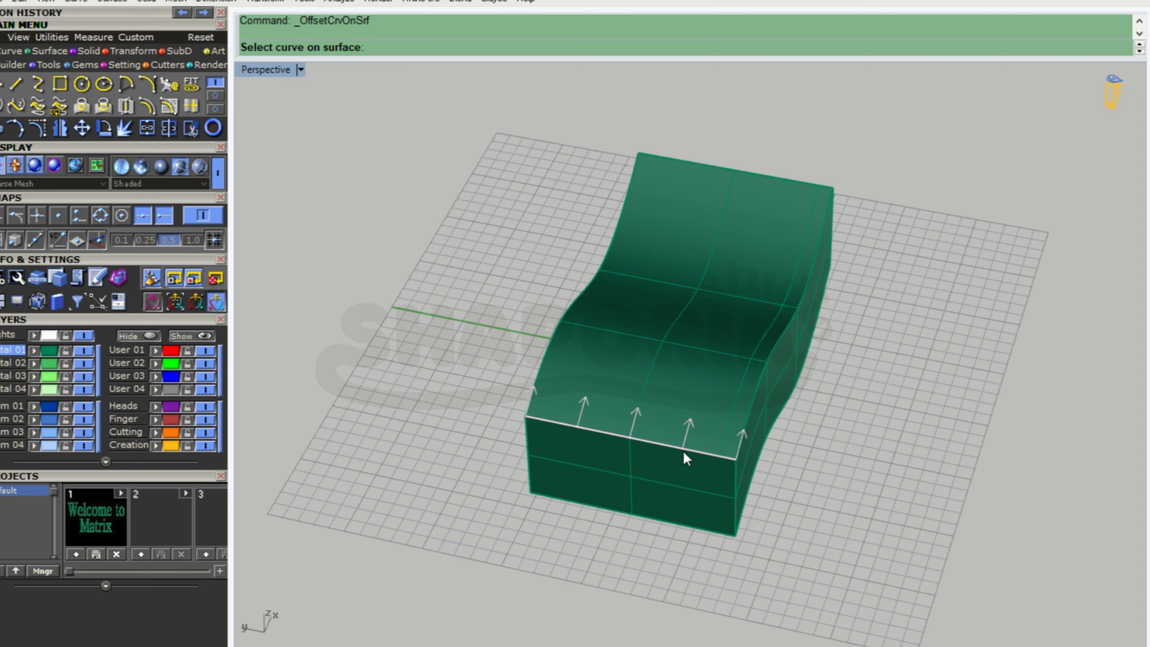
pyautogui.click(694, 421)
pyautogui.rightClick(587, 403)
# - Offset the opposite long wavy edge inward on the curved top surface by 1
pyautogui.moveTo(587, 403); pyautogui.dragTo(760, 380, button='right')
pyautogui.click(766, 378)
pyautogui.rightClick(766, 378)
pyautogui.click(793, 363)
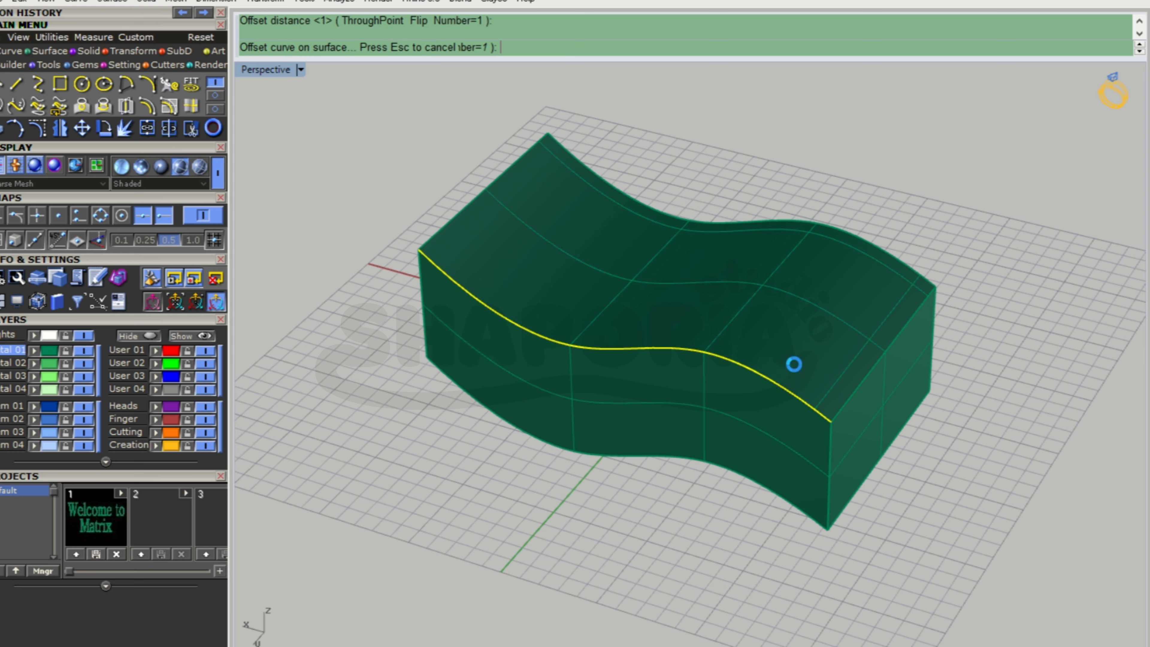
# - Offset the remaining short top edge inward on the curved top surface
pyautogui.moveTo(560, 331); pyautogui.dragTo(588, 278, button='right')
pyautogui.rightClick(583, 327)
pyautogui.click(516, 333)
pyautogui.rightClick(546, 344)
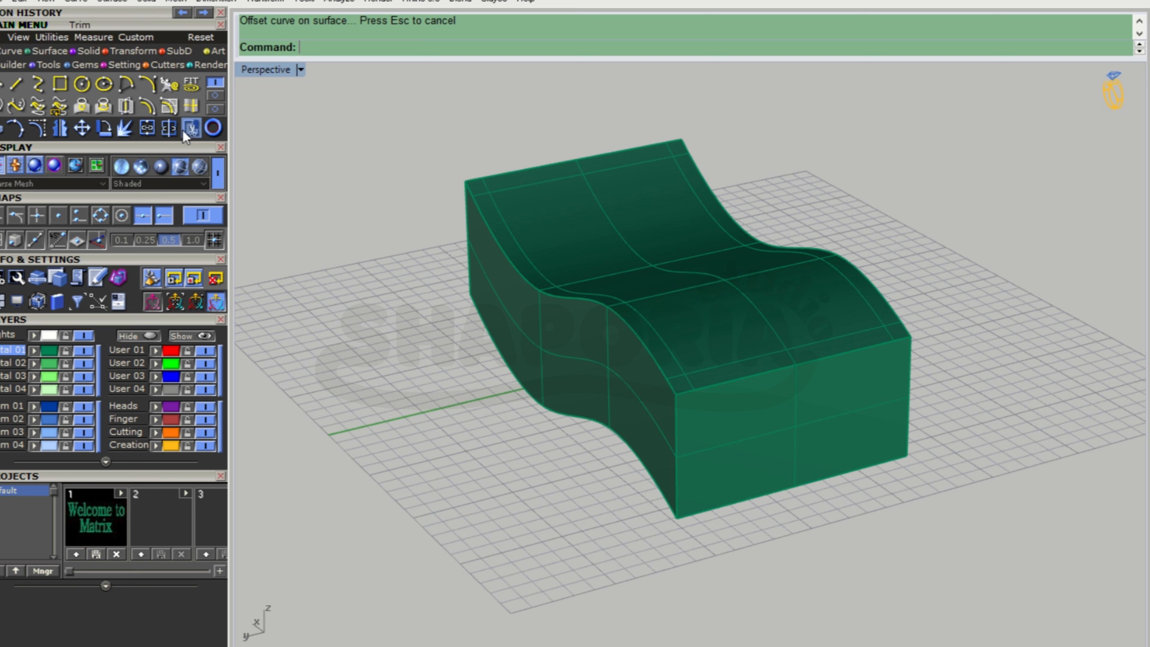
pyautogui.click(190, 128)
pyautogui.click(710, 371)
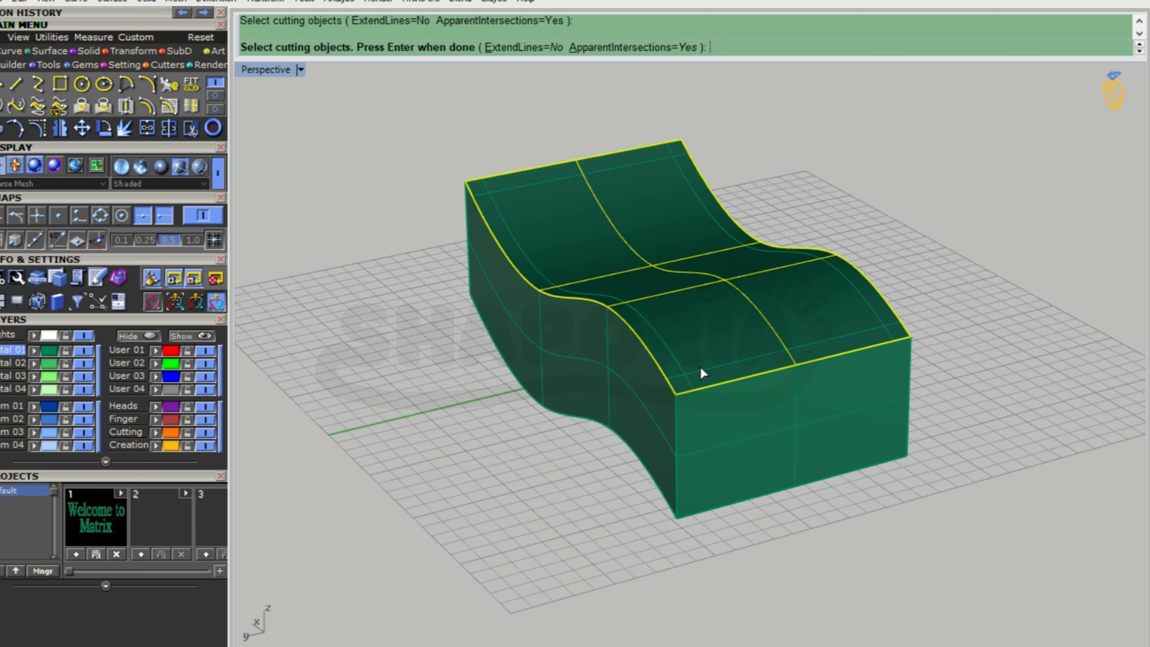
pyautogui.press('Escape')
# - Start a Trim with the four offset curves on the top surface as the cutting objects
pyautogui.rightClick(705, 369)
pyautogui.click(707, 370)
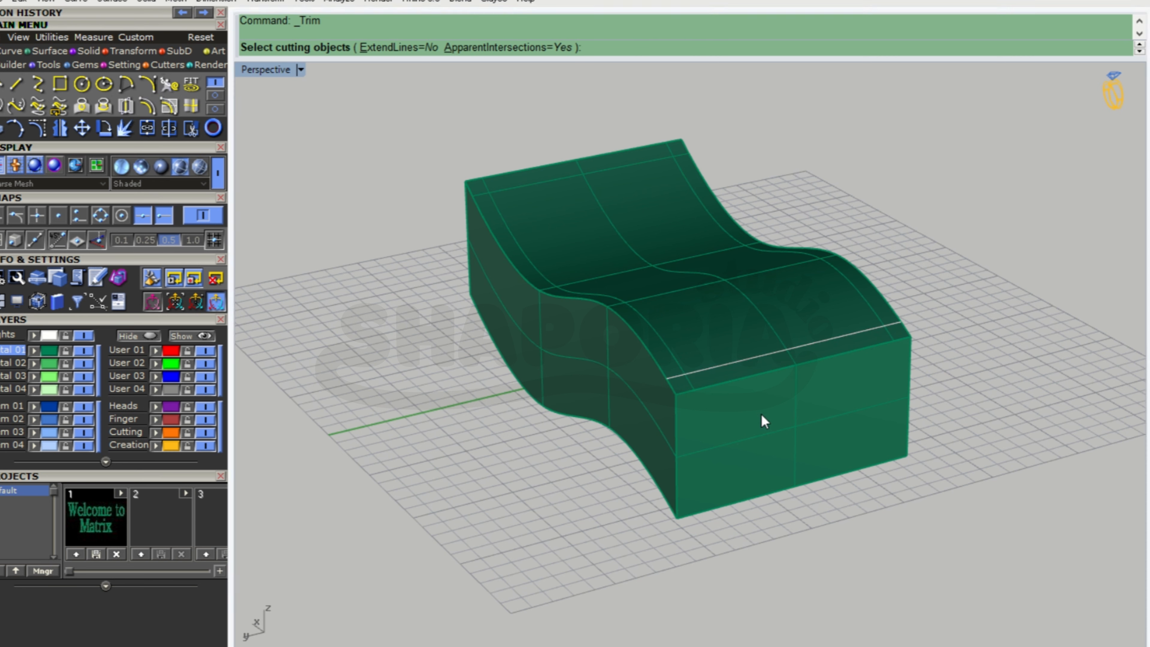
pyautogui.click(680, 374)
pyautogui.click(868, 310)
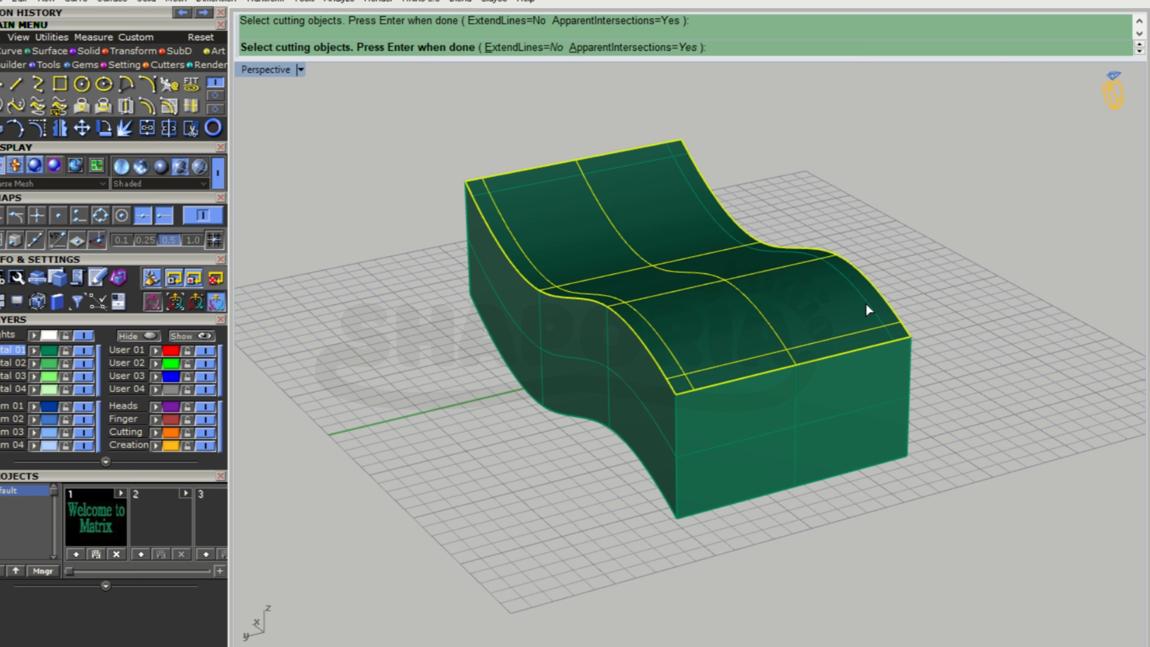
pyautogui.keyDown('ctrl'); pyautogui.click(874, 301); pyautogui.keyUp('ctrl')
pyautogui.click(868, 303)
pyautogui.click(903, 348)
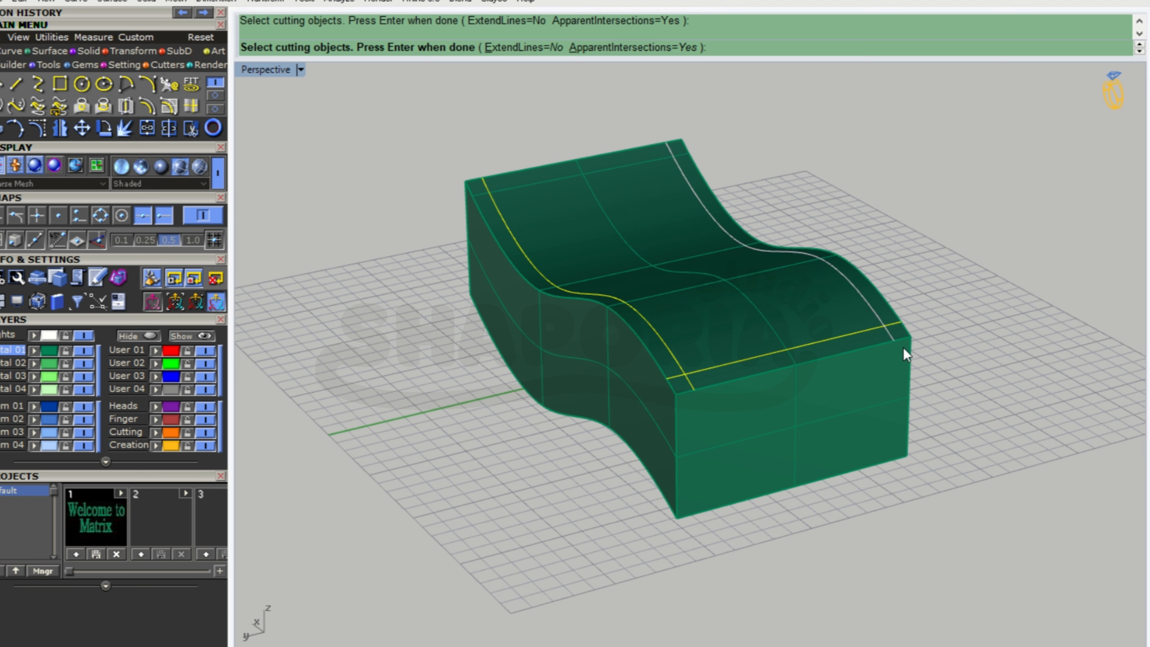
pyautogui.click(597, 175)
pyautogui.rightClick(666, 219)
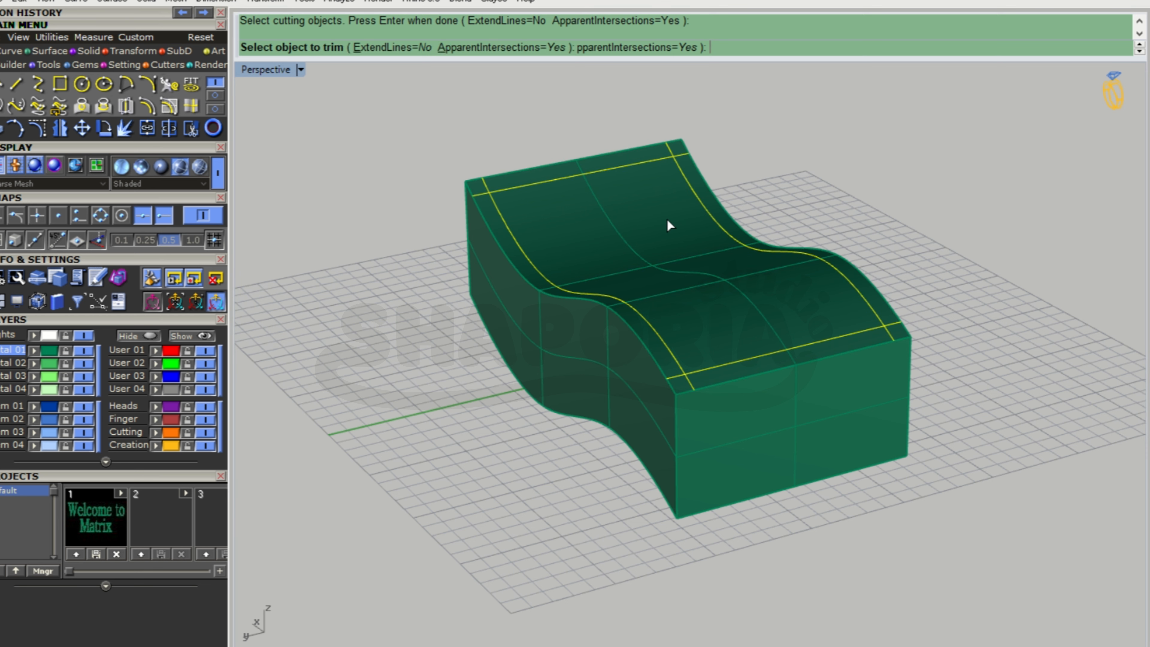
# - Try to trim the overhanging ends of the offset curves at the corners of the top surface
pyautogui.click(479, 191)
pyautogui.click(485, 187)
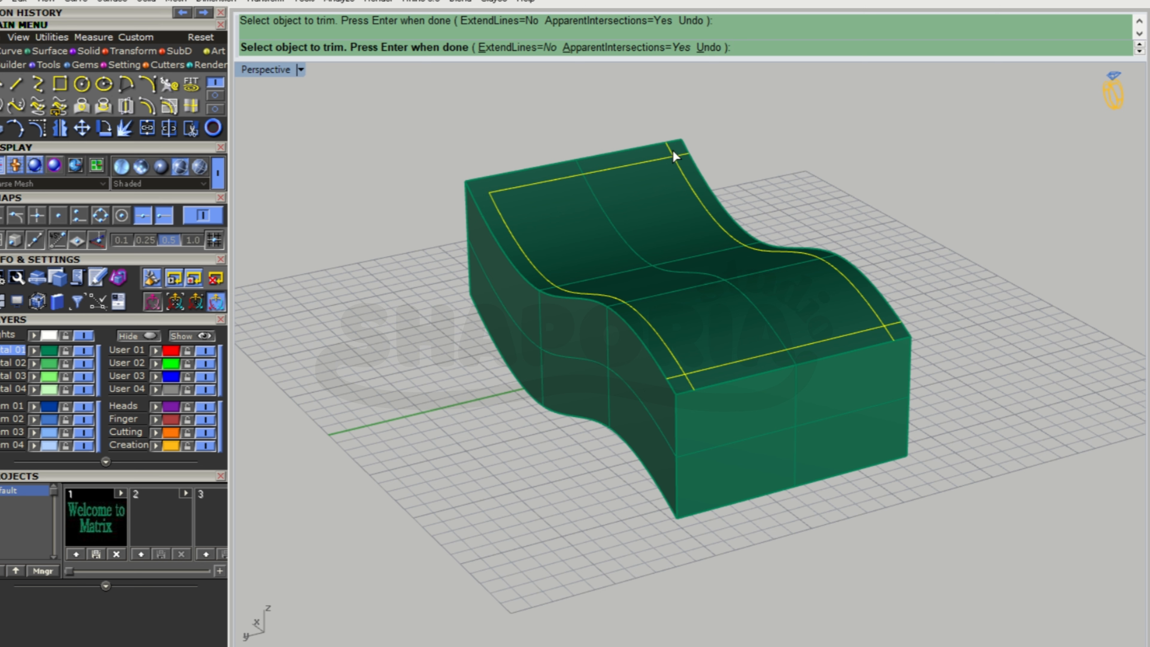
pyautogui.click(682, 154)
pyautogui.click(926, 362)
pyautogui.click(892, 324)
pyautogui.click(675, 382)
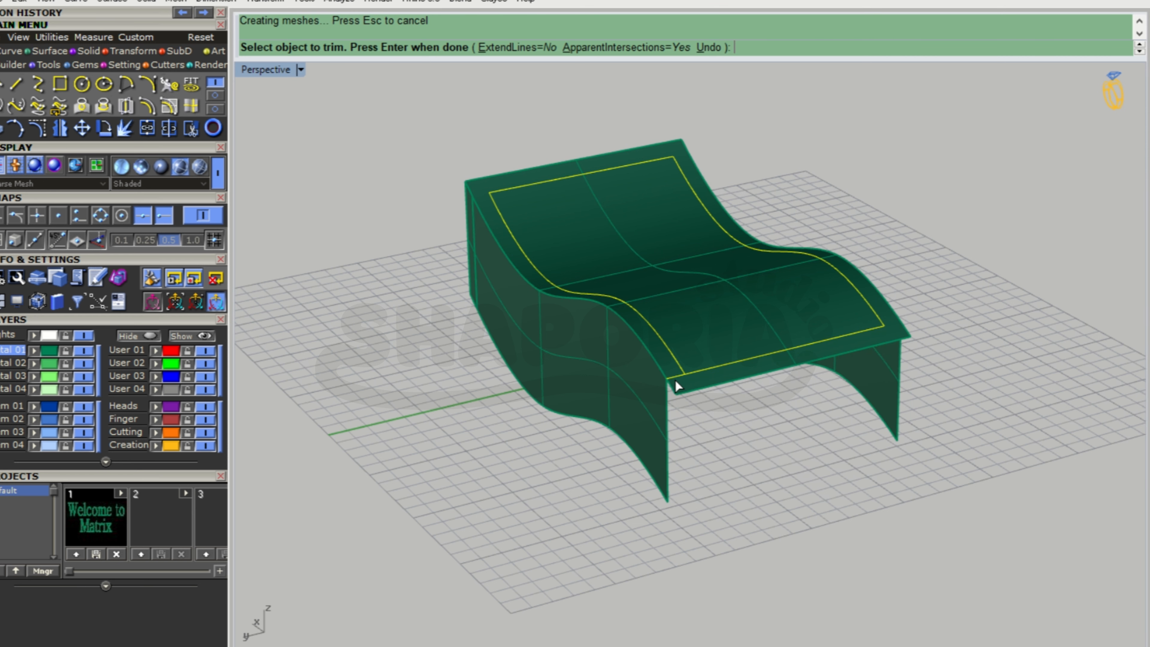
# - End the trim command and undo the trim made to the curves and the block
pyautogui.press('Return')
pyautogui.hotkey('ctrl', 'z')
pyautogui.press('Escape')
# - Restart Trim and set the four offset curves as the cutting objects
pyautogui.press('Return')
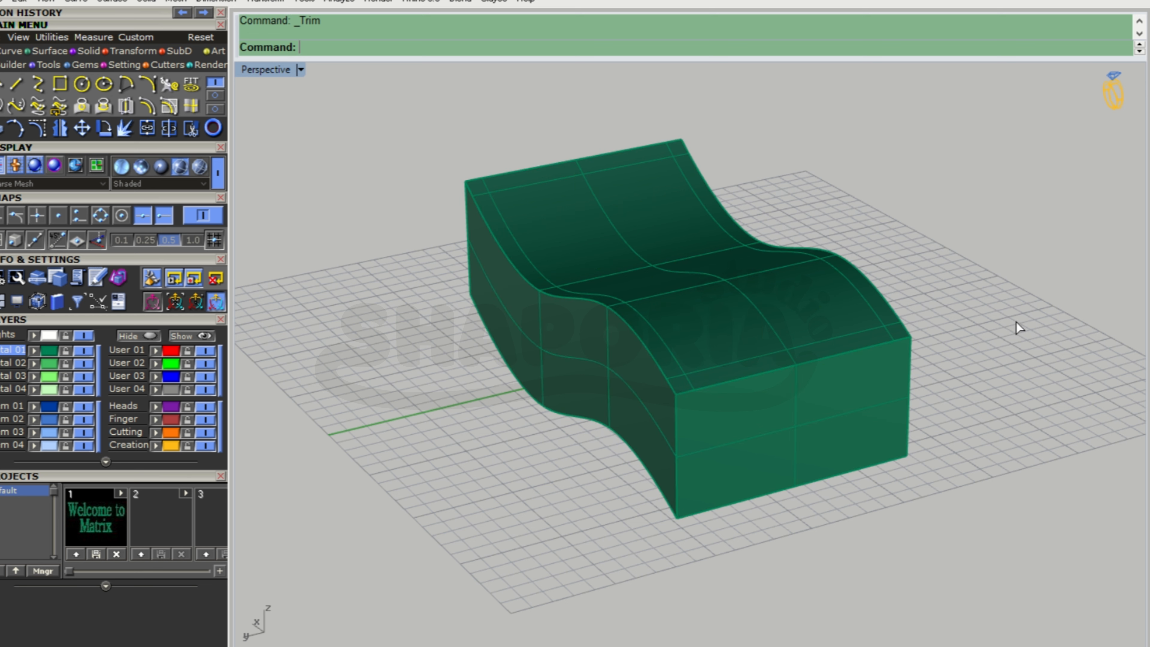
pyautogui.click(900, 344)
pyautogui.click(872, 329)
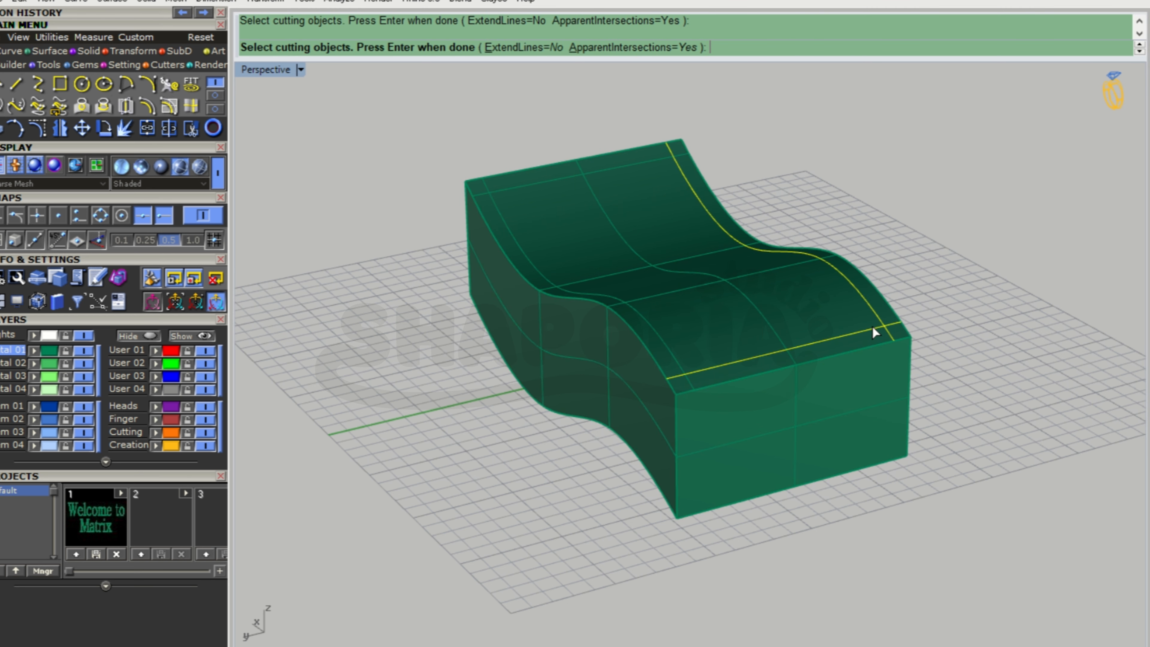
pyautogui.click(567, 175)
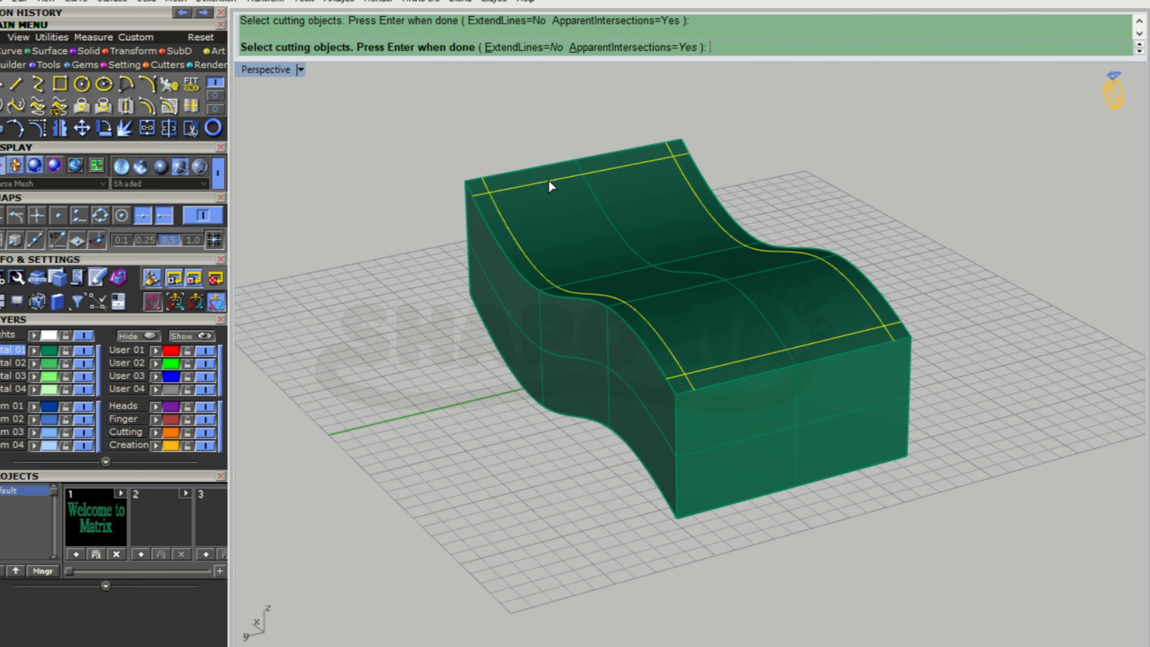
pyautogui.press('Return')
# - Trim away the overhanging curve ends at the four corners, leaving an inset rectangular outline on the top surface
pyautogui.click(486, 200)
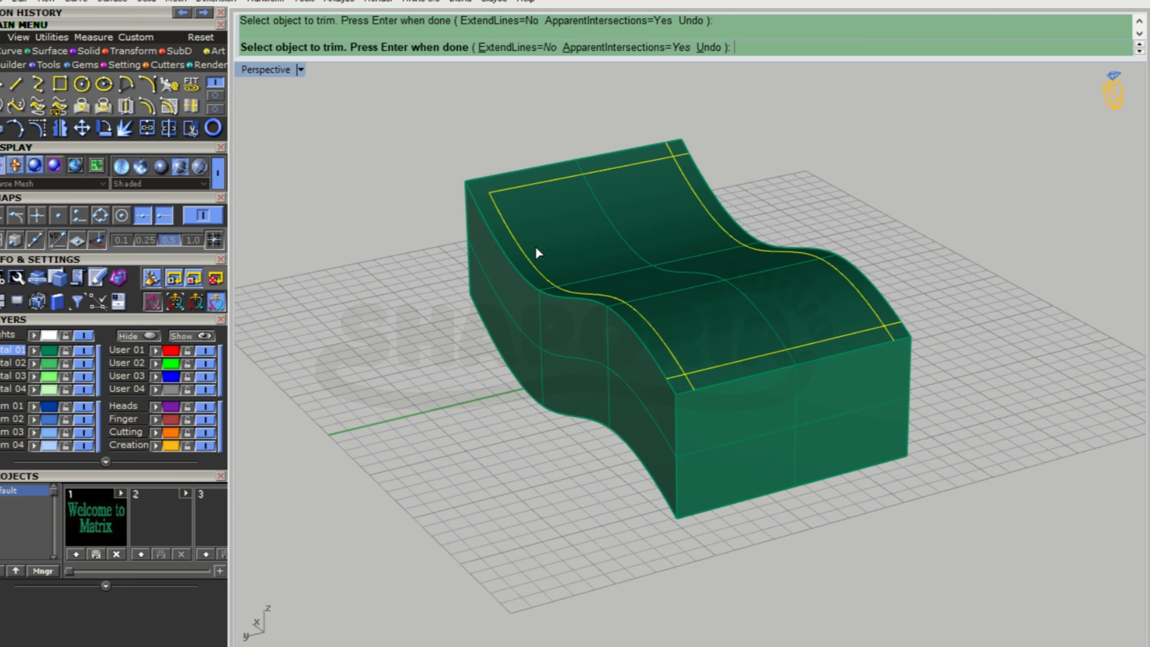
pyautogui.scroll(5, 682, 369)
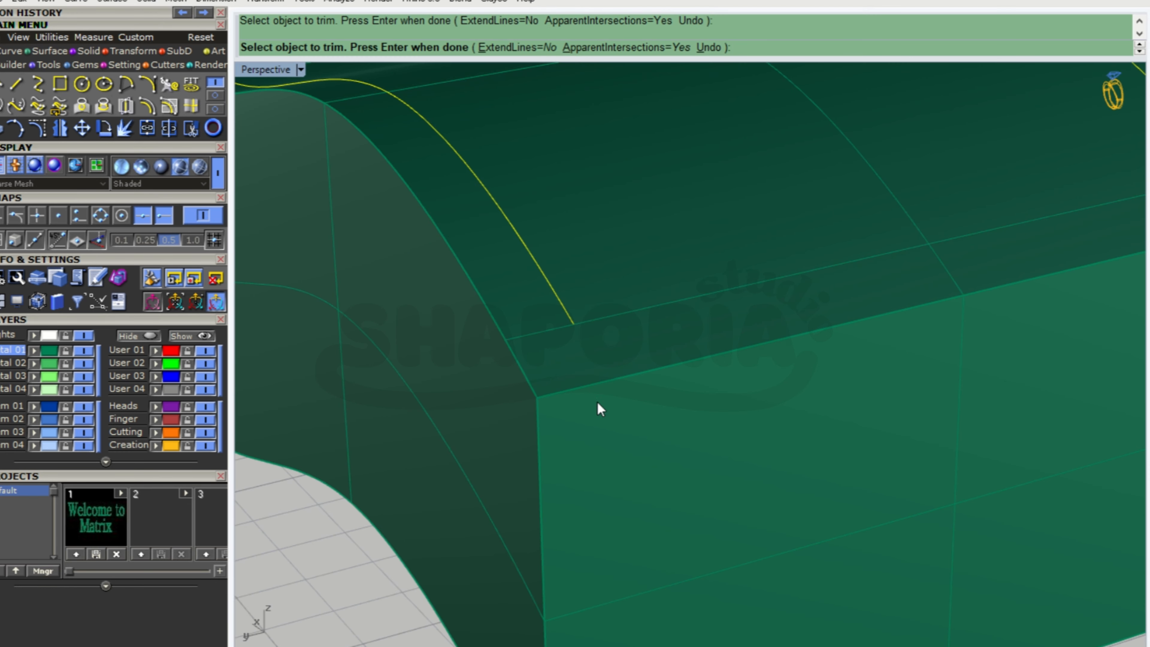
pyautogui.scroll(-5, 483, 442)
pyautogui.scroll(5, 814, 342)
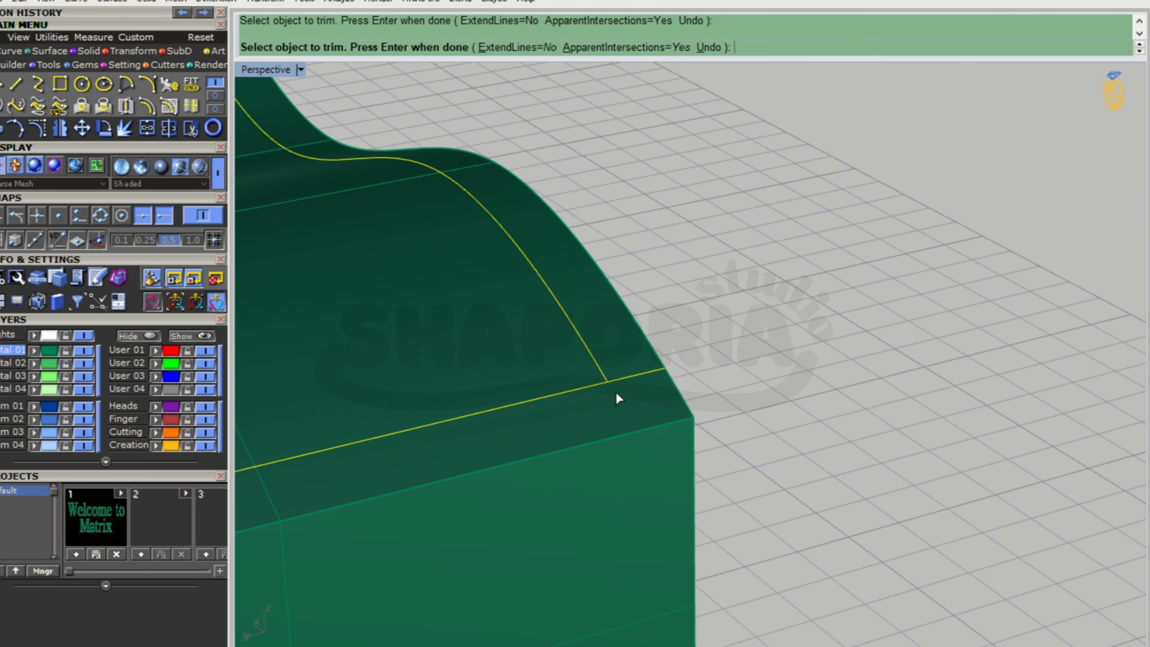
pyautogui.click(617, 392)
pyautogui.scroll(-5, 731, 470)
pyautogui.scroll(5, 515, 270)
pyautogui.scroll(3, 514, 269)
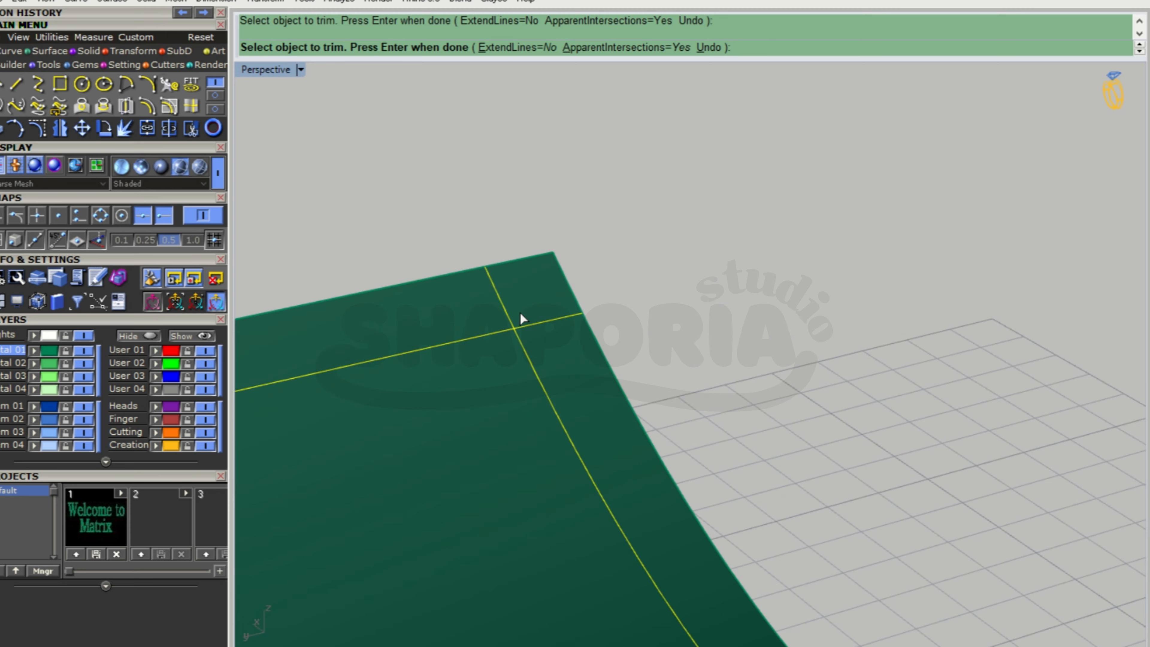
pyautogui.click(527, 323)
pyautogui.click(500, 300)
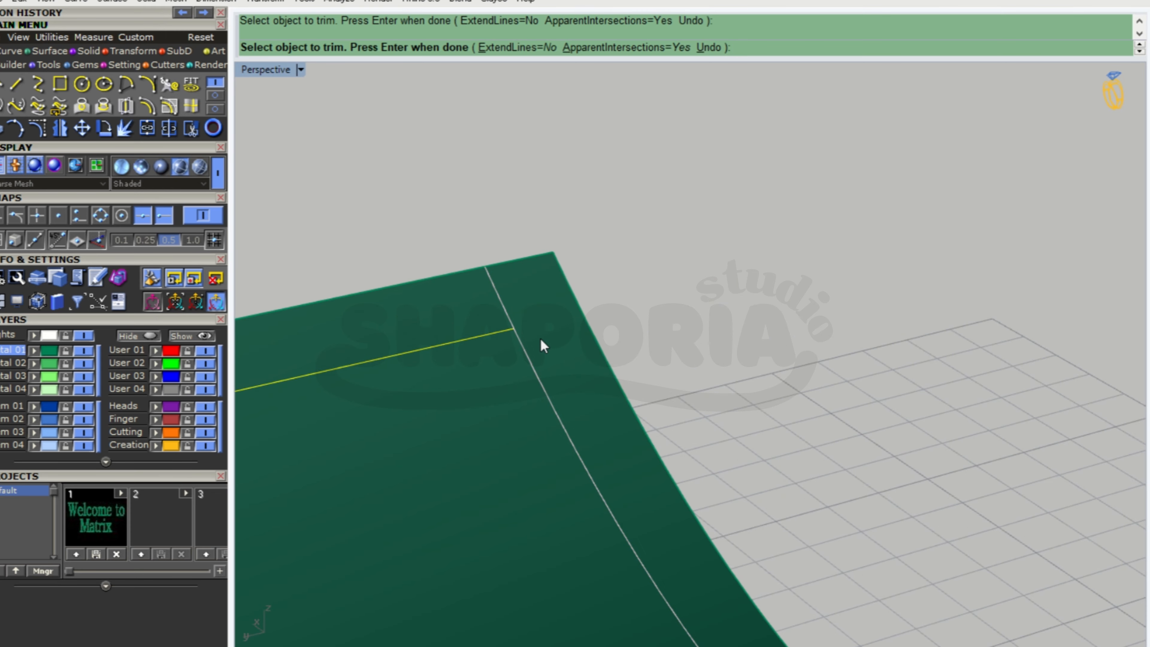
pyautogui.press('Return')
# - Join the four trimmed offset curves into one closed curve
pyautogui.scroll(-3, 640, 302)
pyautogui.scroll(-2, 547, 310)
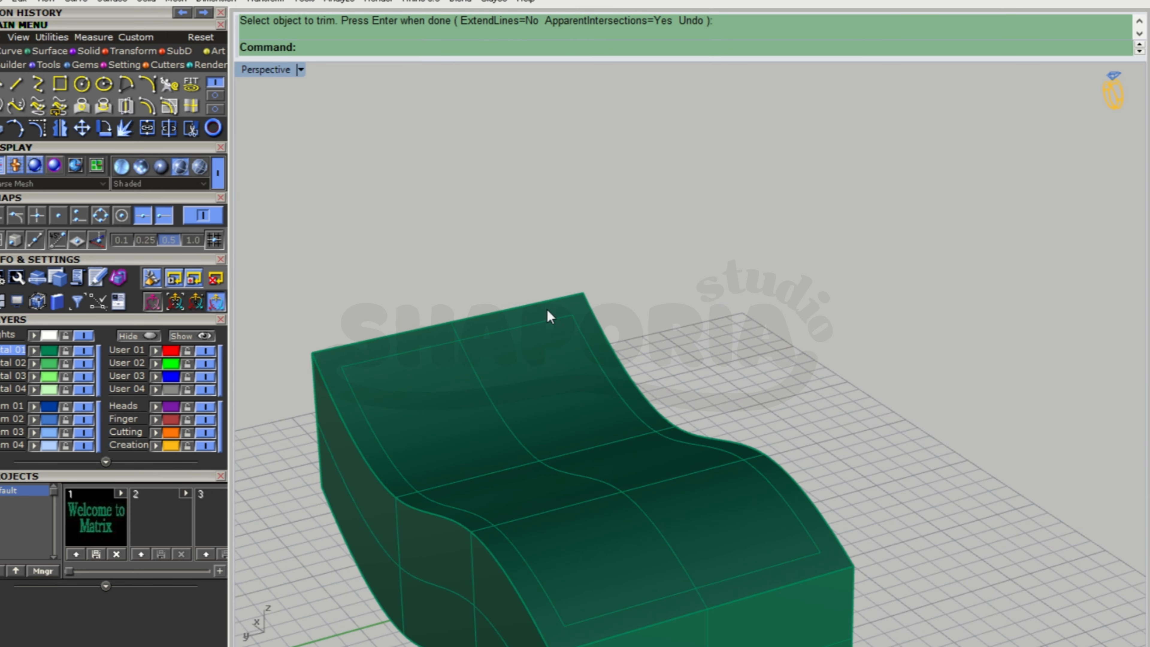
pyautogui.click(103, 130)
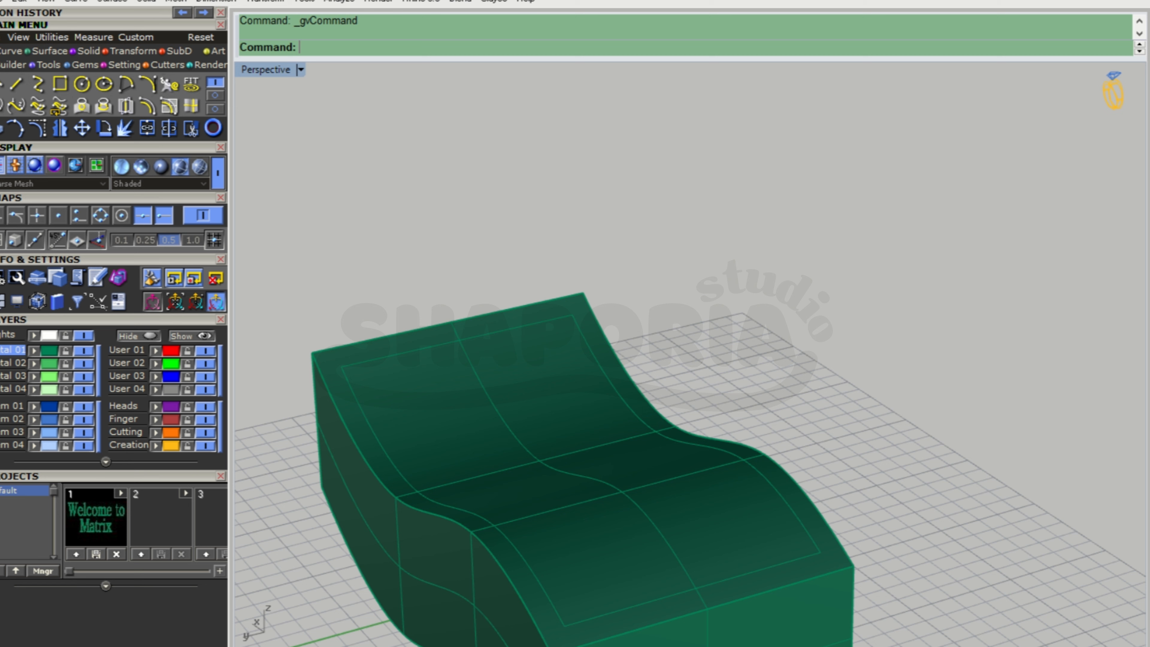
pyautogui.click(803, 560)
pyautogui.click(819, 549)
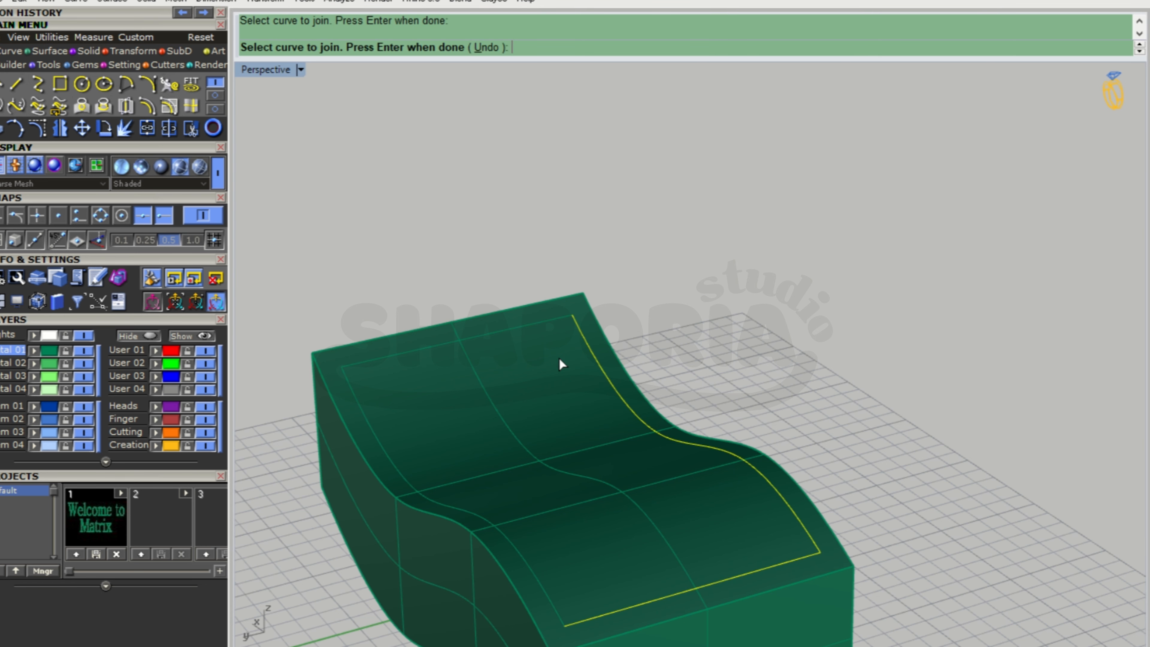
pyautogui.click(510, 330)
pyautogui.press('Return')
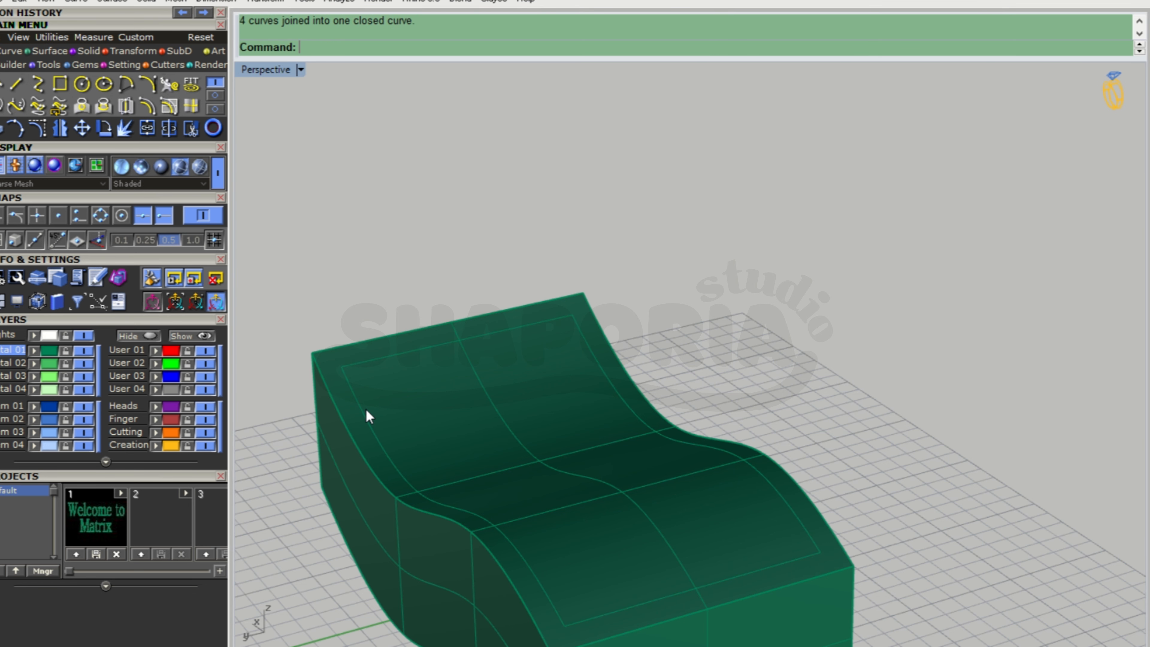
# - Extrude the closed curve normal to the curved top surface, picking an upward distance of about 2.5
pyautogui.scroll(-3, 904, 288)
pyautogui.scroll(2, 816, 356)
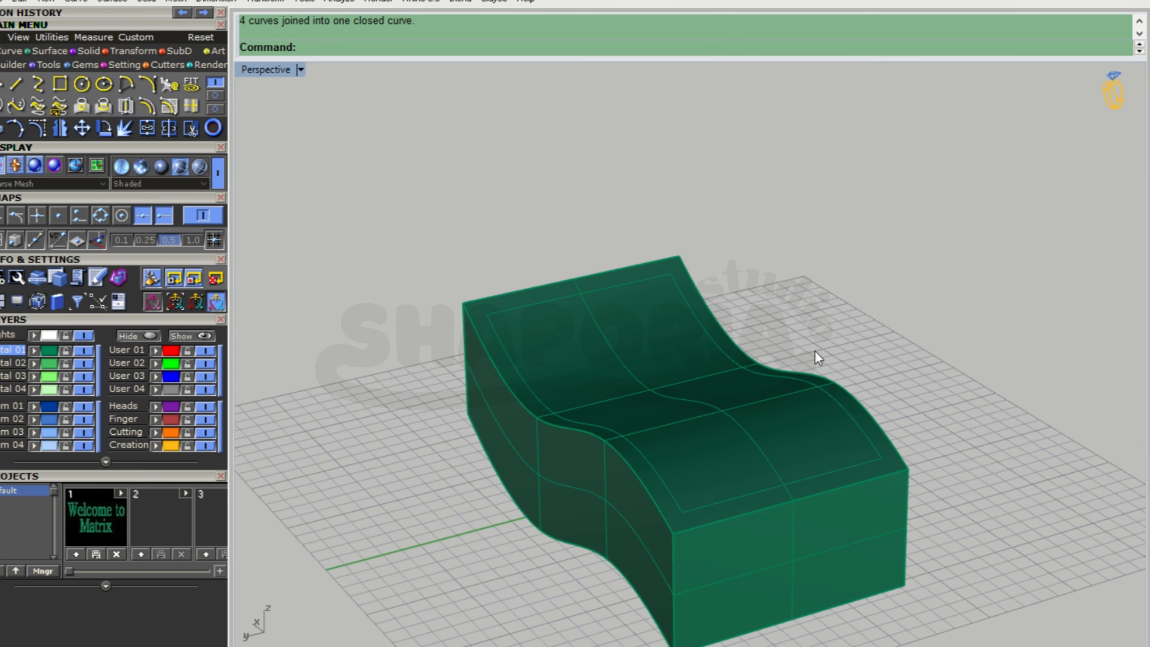
pyautogui.click(49, 52)
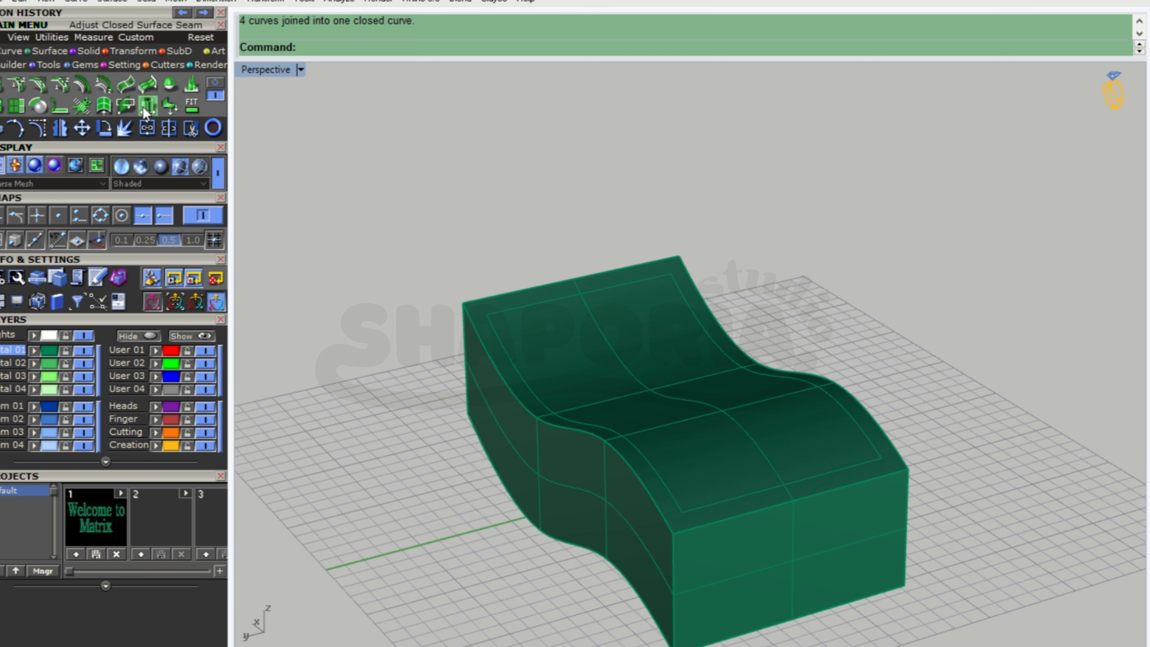
pyautogui.click(44, 110)
pyautogui.click(815, 473)
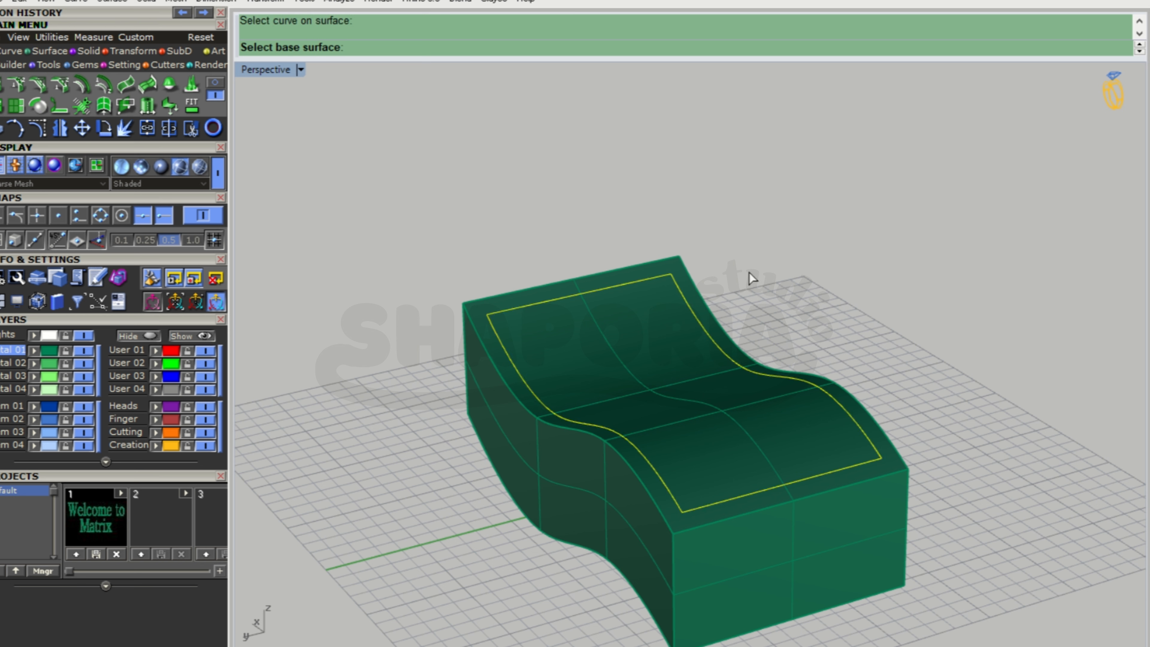
pyautogui.click(770, 424)
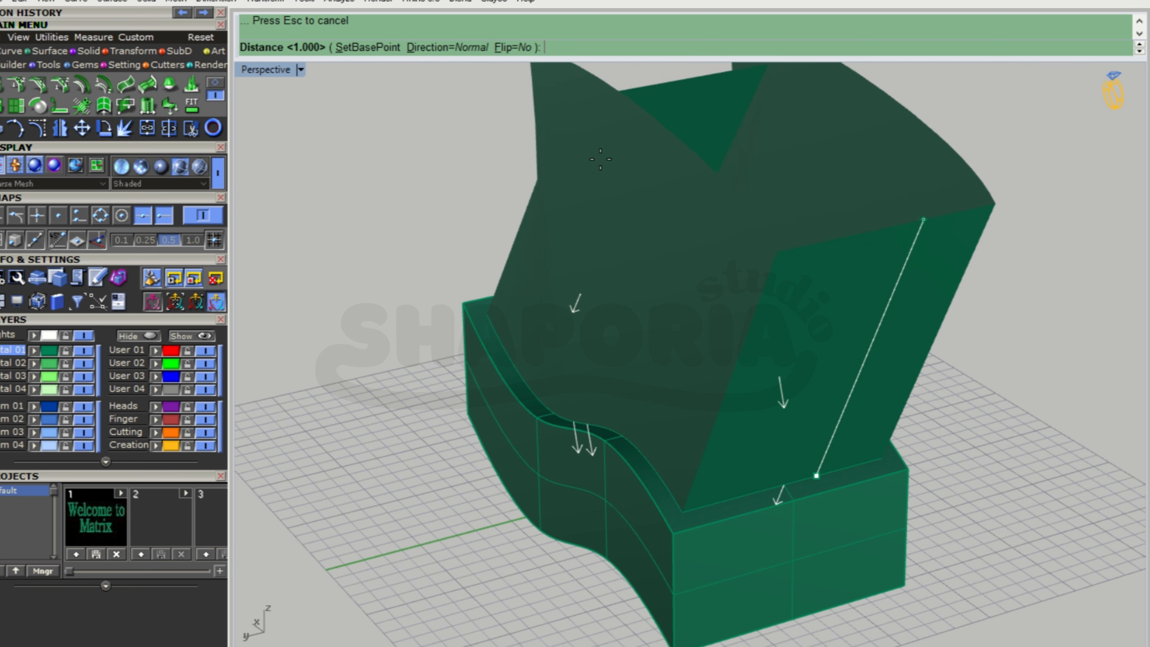
pyautogui.click(840, 446)
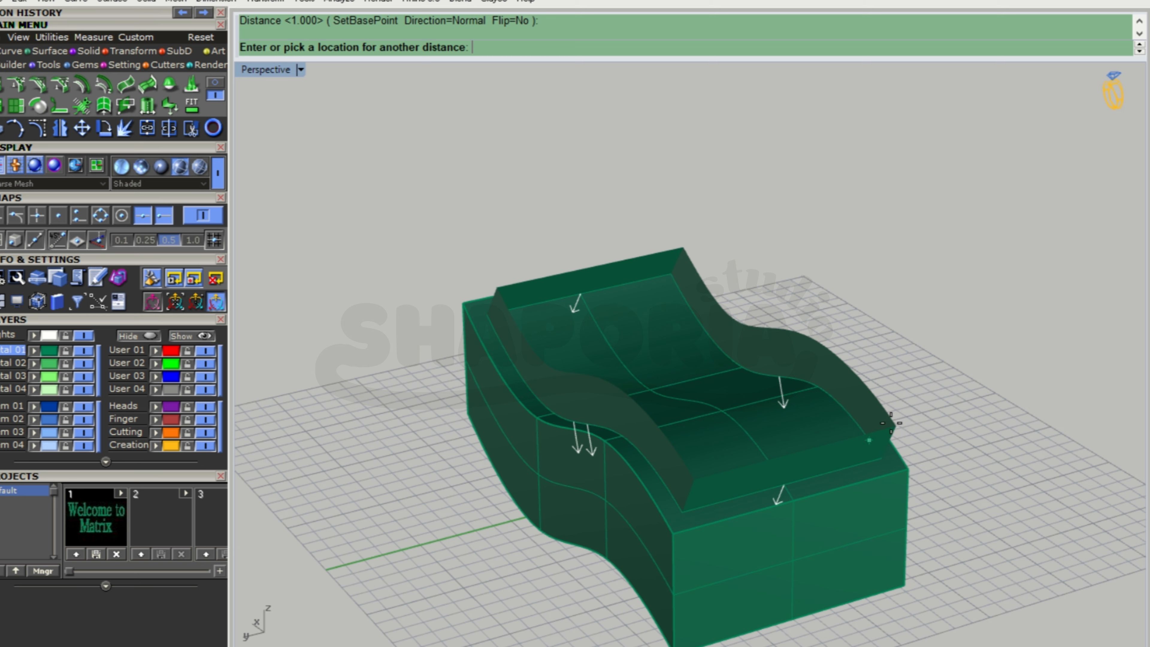
# - Try a different extrusion distance at another location along the curve, finish the extrusion and undo it
pyautogui.click(731, 367)
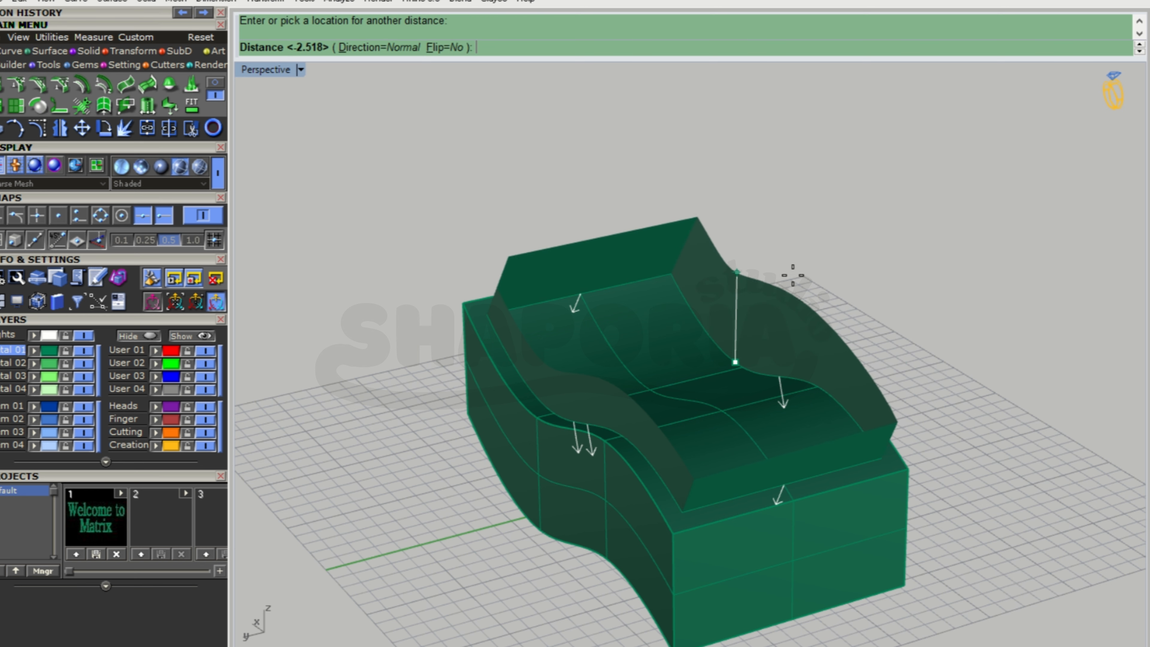
pyautogui.moveTo(815, 394); pyautogui.dragTo(1101, 484, button='right')
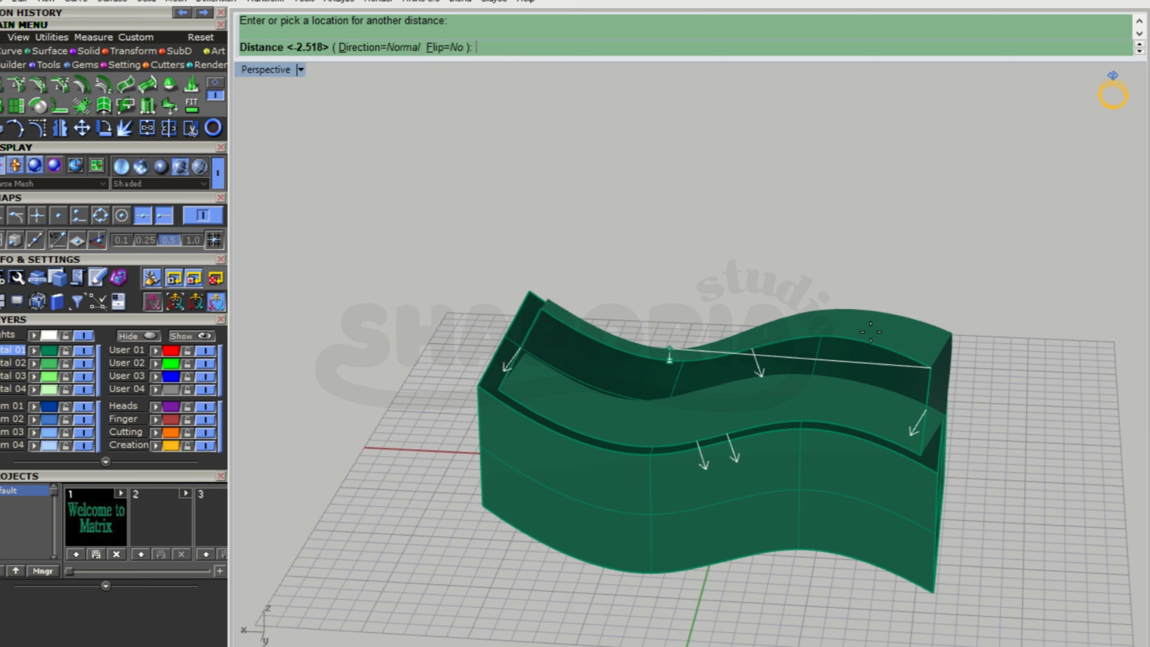
pyautogui.click(668, 260)
pyautogui.moveTo(757, 249)
pyautogui.mouseDown(button='right')
pyautogui.moveTo(711, 272)
pyautogui.moveTo(851, 275)
pyautogui.moveTo(928, 296)
pyautogui.moveTo(1019, 358)
pyautogui.moveTo(956, 359)
pyautogui.moveTo(892, 414)
pyautogui.mouseUp(button='right')
pyautogui.press('Return')
pyautogui.hotkey('ctrl', 'z')
# - Extrude the closed curve upward and normal to the curved top surface with a single uniform distance
pyautogui.rightClick(888, 433)
pyautogui.click(873, 453)
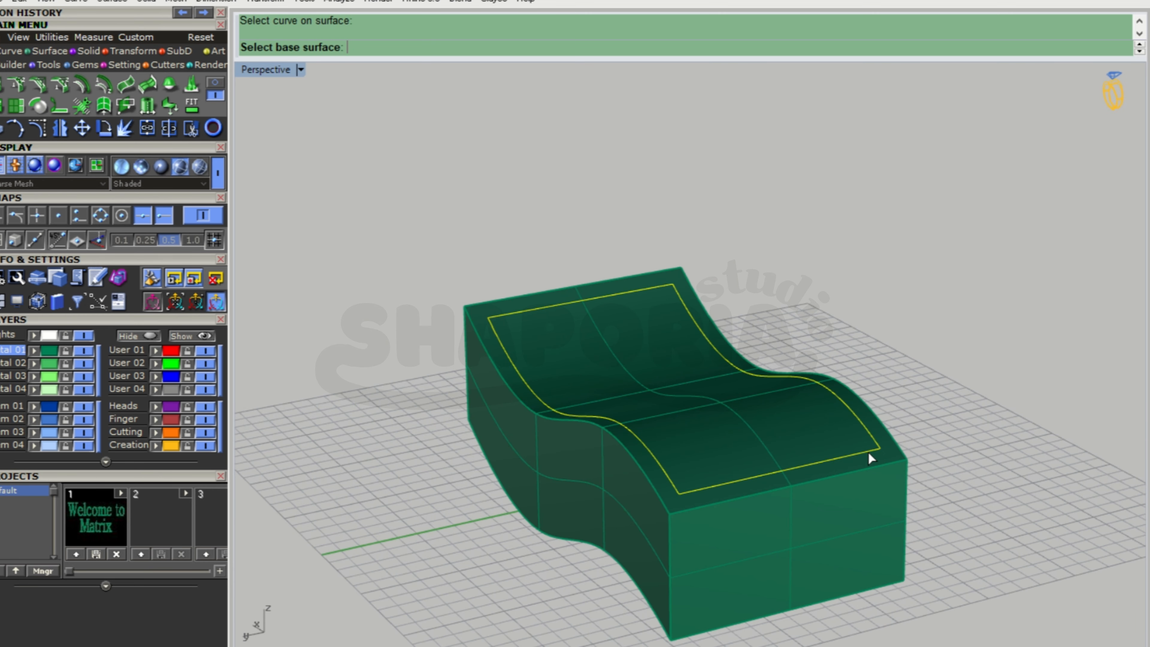
pyautogui.click(832, 416)
pyautogui.click(832, 374)
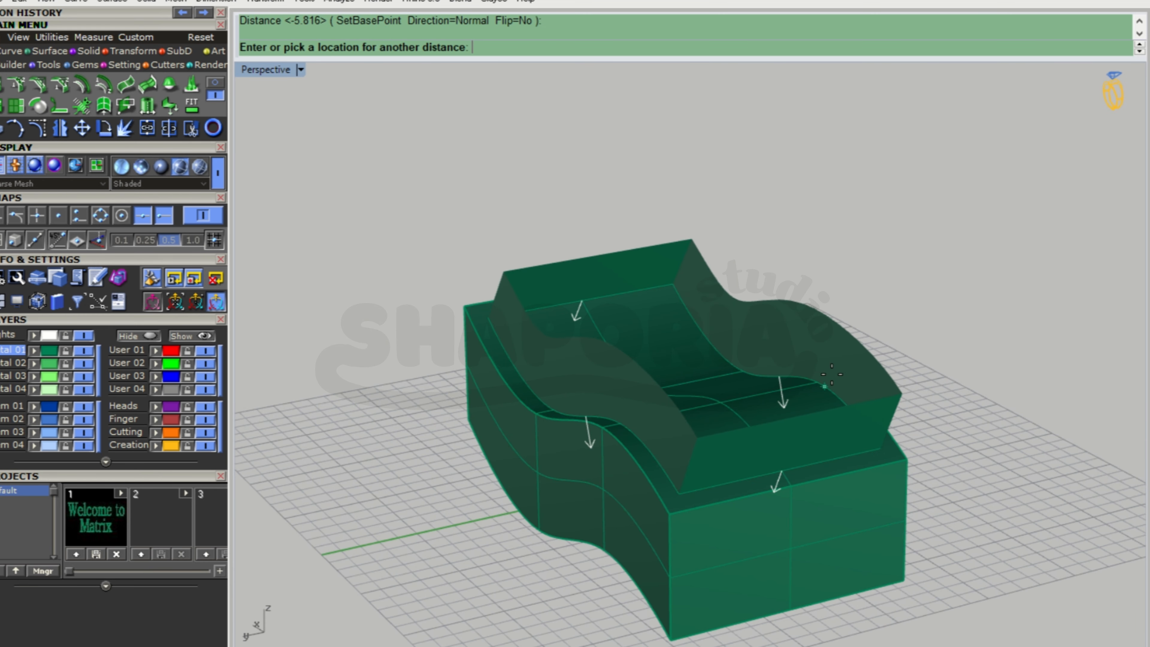
pyautogui.rightClick(832, 375)
# - Inspect the extruded wall from the block's long side and select it
pyautogui.moveTo(931, 446)
pyautogui.mouseDown(button='right')
pyautogui.moveTo(931, 386)
pyautogui.moveTo(1024, 419)
pyautogui.moveTo(763, 403)
pyautogui.moveTo(693, 385)
pyautogui.moveTo(607, 429)
pyautogui.moveTo(609, 475)
pyautogui.moveTo(615, 424)
pyautogui.mouseUp(button='right')
pyautogui.scroll(4, 493, 392)
pyautogui.moveTo(500, 387); pyautogui.dragTo(575, 366, button='right')
pyautogui.click(576, 334)
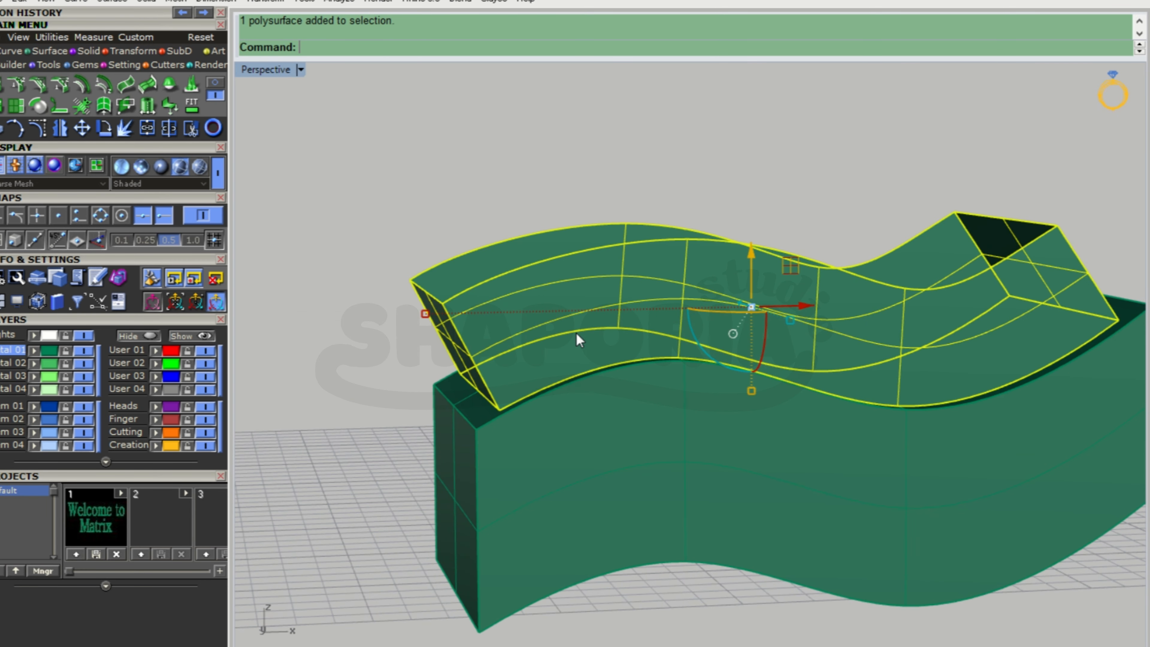
pyautogui.write('Ca')
pyautogui.write('l')
pyautogui.press('BackSpace')
pyautogui.press('Return')
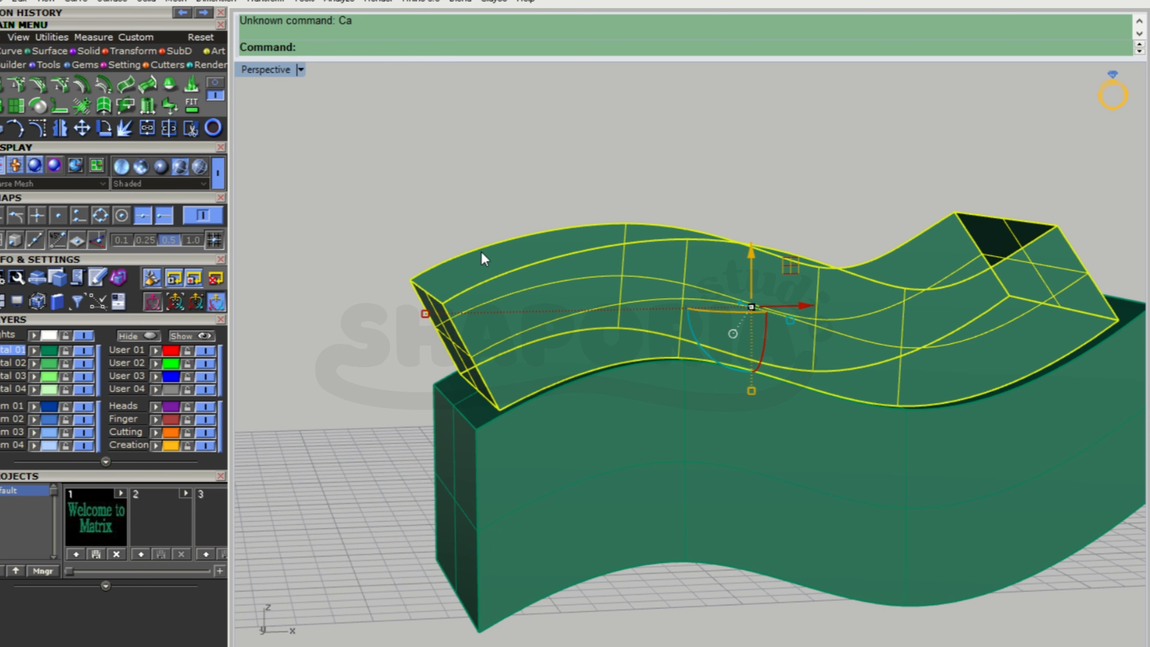
pyautogui.press('Escape')
# - Try to close the extruded wall's open top with a Patch through its four upper edges, and undo the patch
pyautogui.moveTo(461, 154); pyautogui.dragTo(814, 174, button='right')
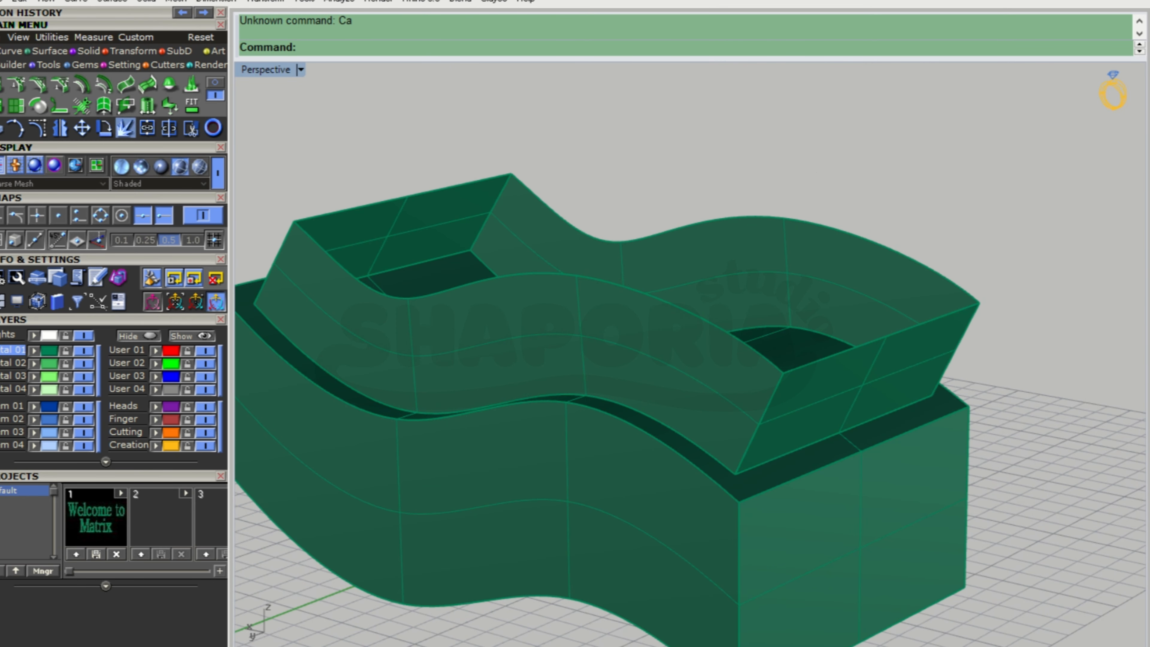
pyautogui.click(78, 51)
pyautogui.click(50, 50)
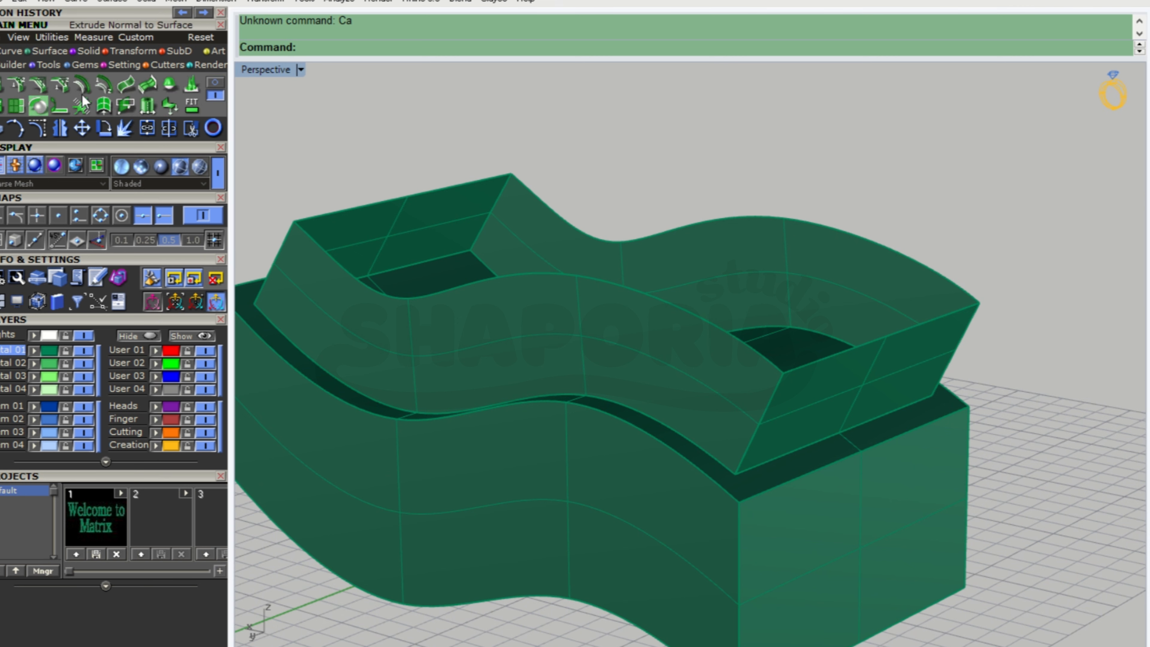
pyautogui.click(27, 105)
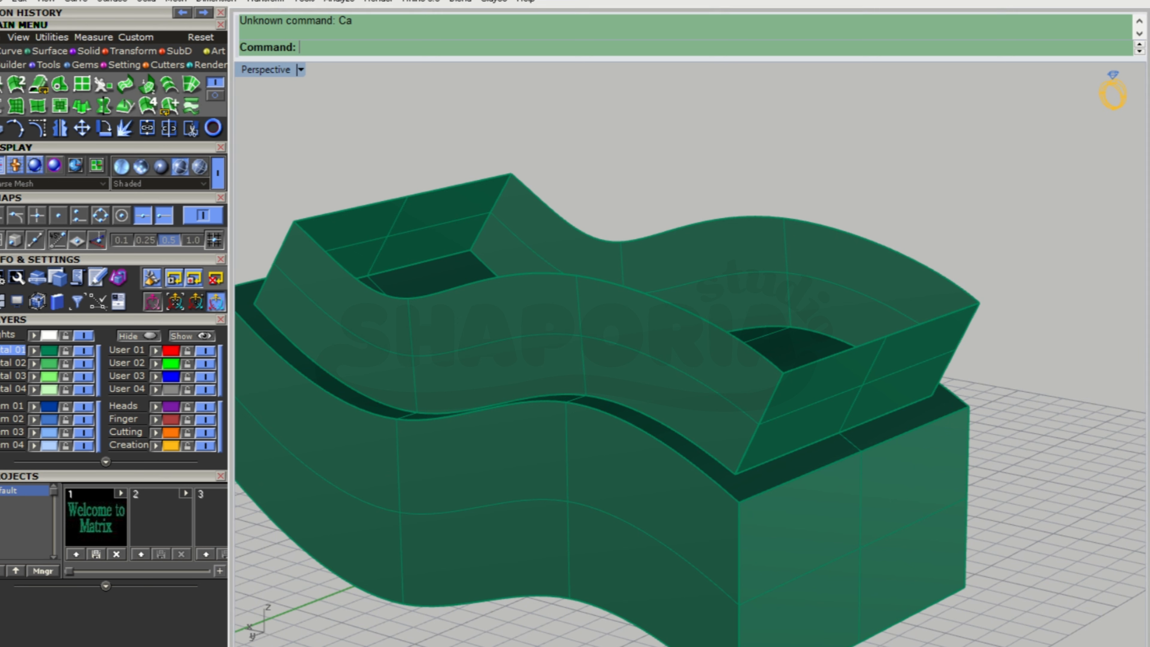
pyautogui.click(812, 362)
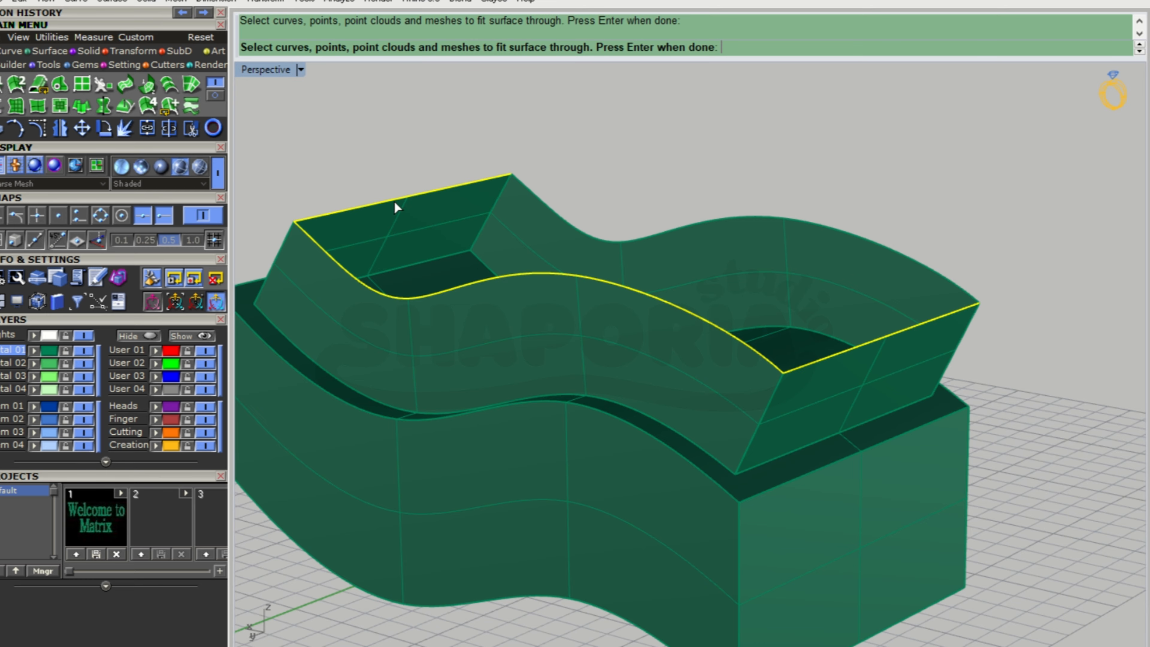
pyautogui.click(566, 221)
pyautogui.press('Return')
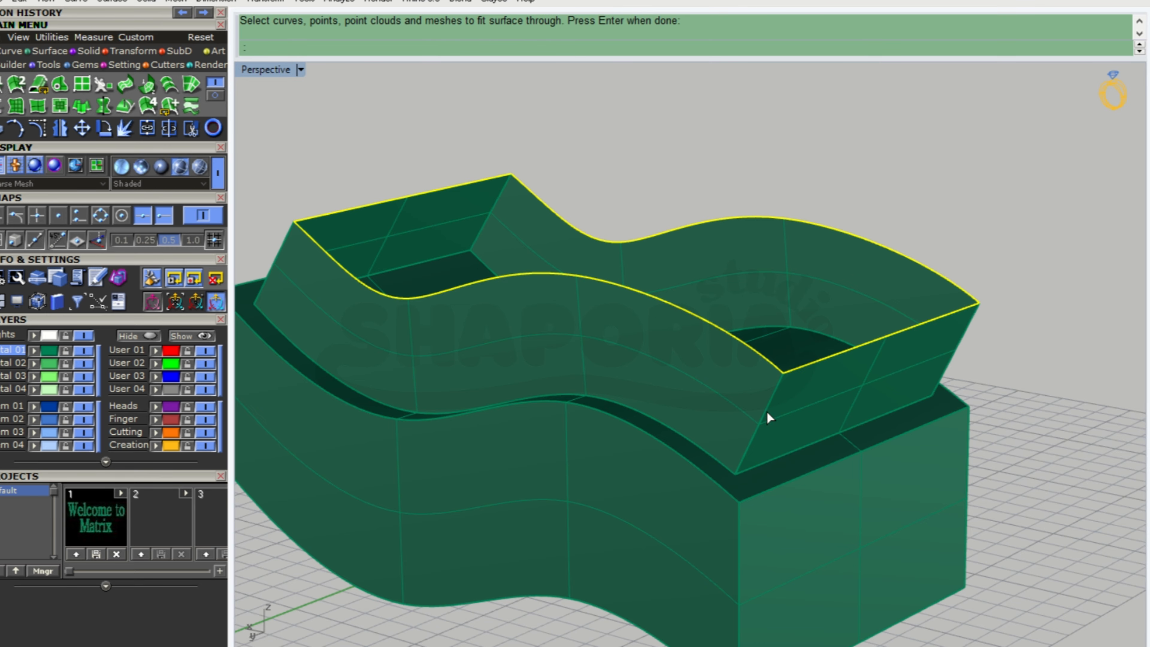
pyautogui.moveTo(839, 283); pyautogui.dragTo(596, 300, button='right')
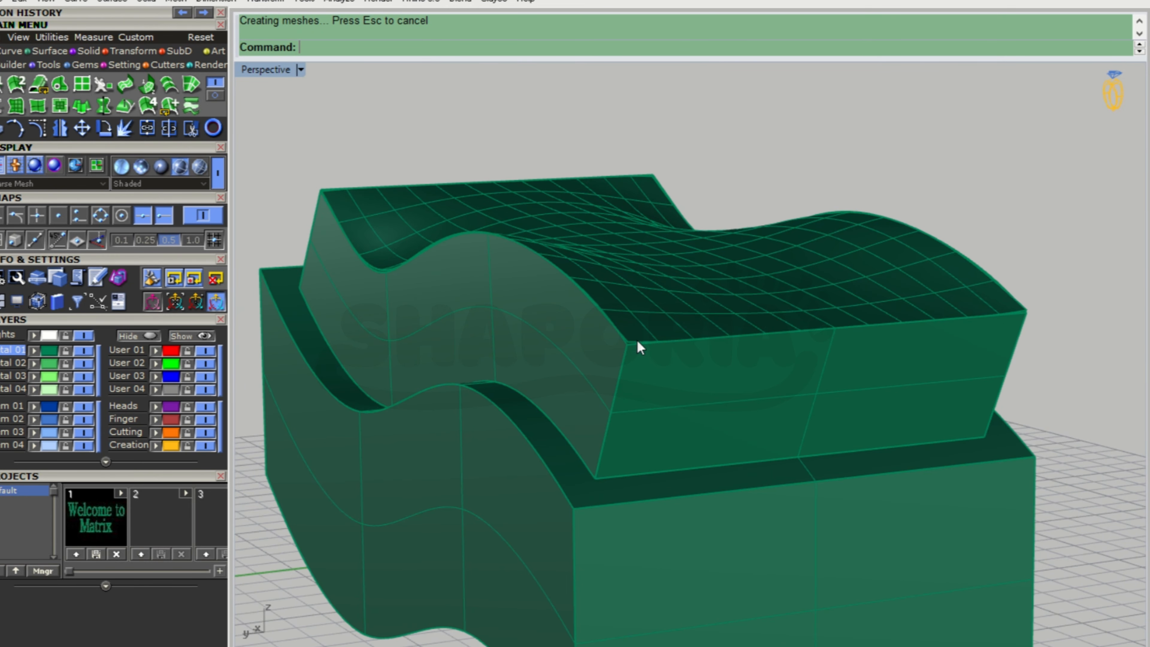
pyautogui.hotkey('ctrl', 'z')
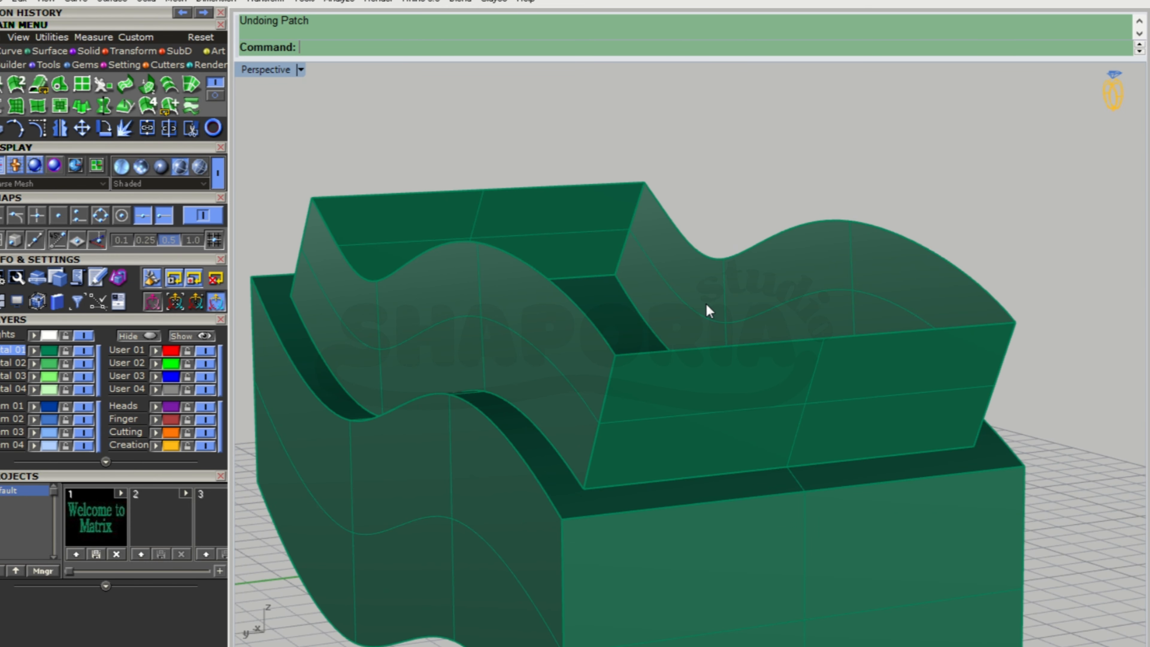
# - Patch the extruded wall's open top through its four upper edges, using a much denser surface grid
pyautogui.rightClick(706, 303)
pyautogui.moveTo(629, 256); pyautogui.dragTo(747, 385, button='right')
pyautogui.click(773, 383)
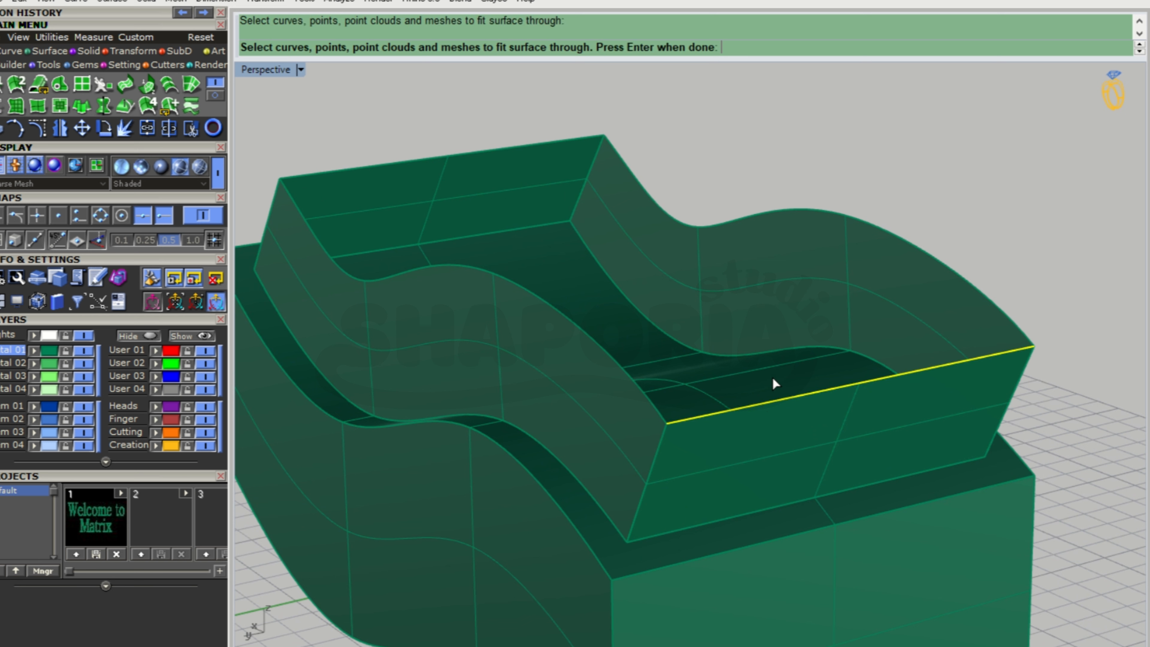
pyautogui.click(859, 228)
pyautogui.click(575, 330)
pyautogui.click(361, 169)
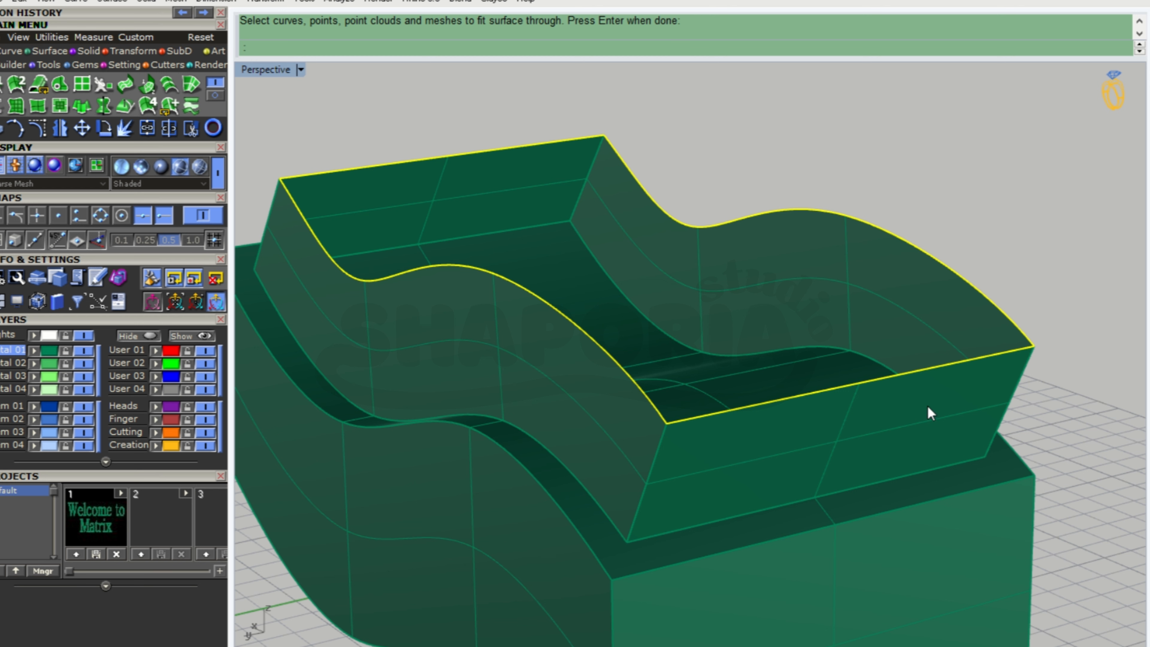
pyautogui.press('Return')
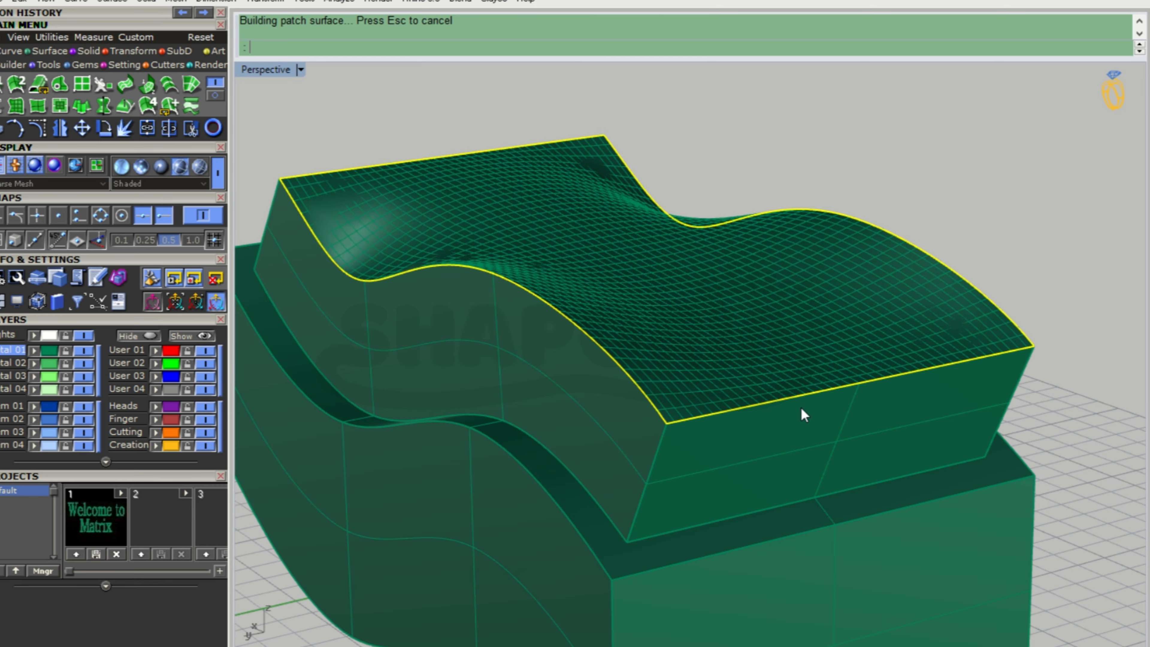
pyautogui.moveTo(792, 414); pyautogui.dragTo(646, 323, button='right')
pyautogui.rightClick(646, 323)
pyautogui.press('Escape')
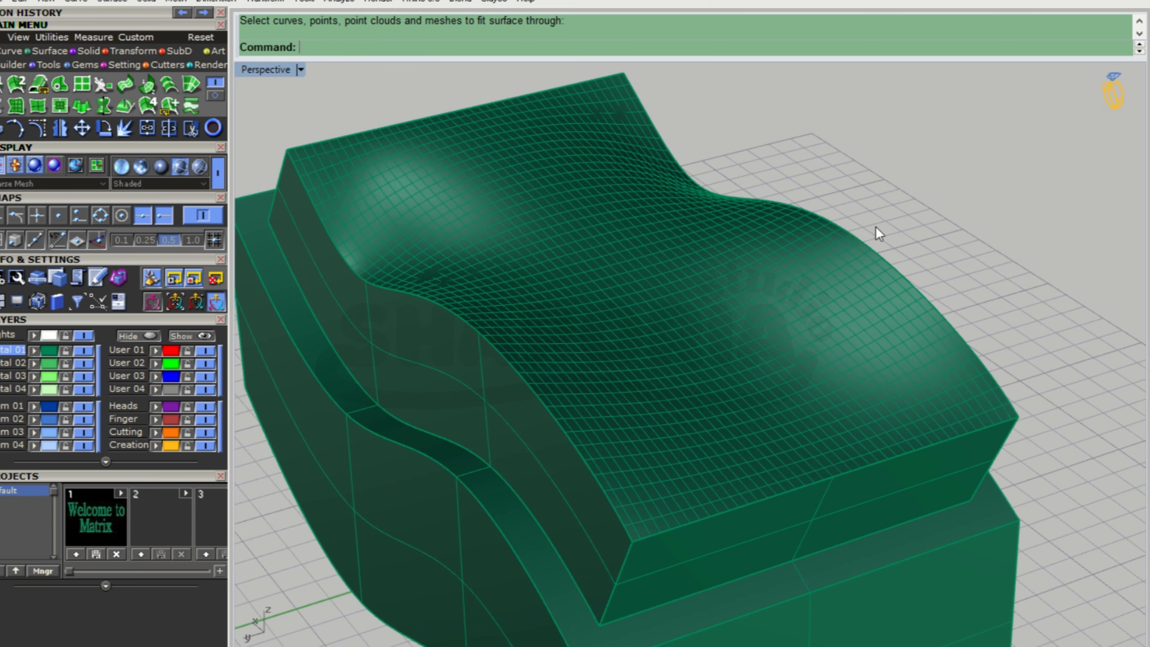
# - Join the wavy patch surface to the extruded wall beneath it
pyautogui.click(147, 129)
pyautogui.click(696, 513)
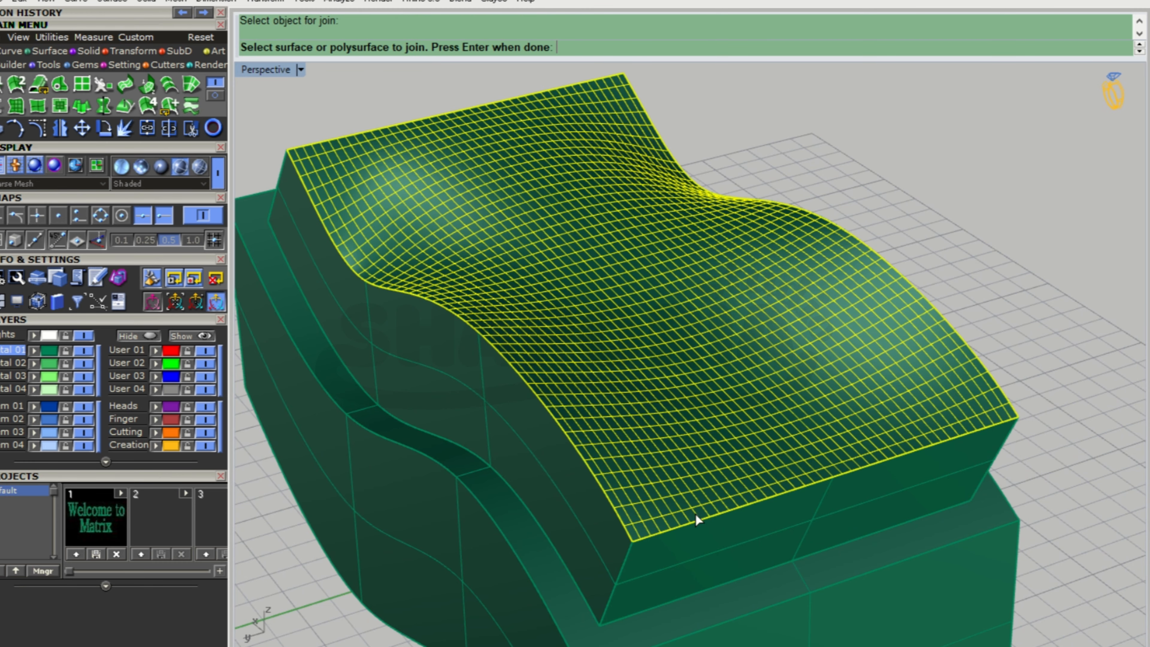
pyautogui.rightClick(695, 516)
pyautogui.moveTo(694, 517); pyautogui.dragTo(473, 306, button='right')
pyautogui.scroll(-6, 757, 336)
pyautogui.scroll(7, 542, 308)
pyautogui.moveTo(718, 350); pyautogui.dragTo(806, 326, button='right')
# - Try to fillet the four upper edges of the capped extrusion with a radius of 1
pyautogui.click(88, 51)
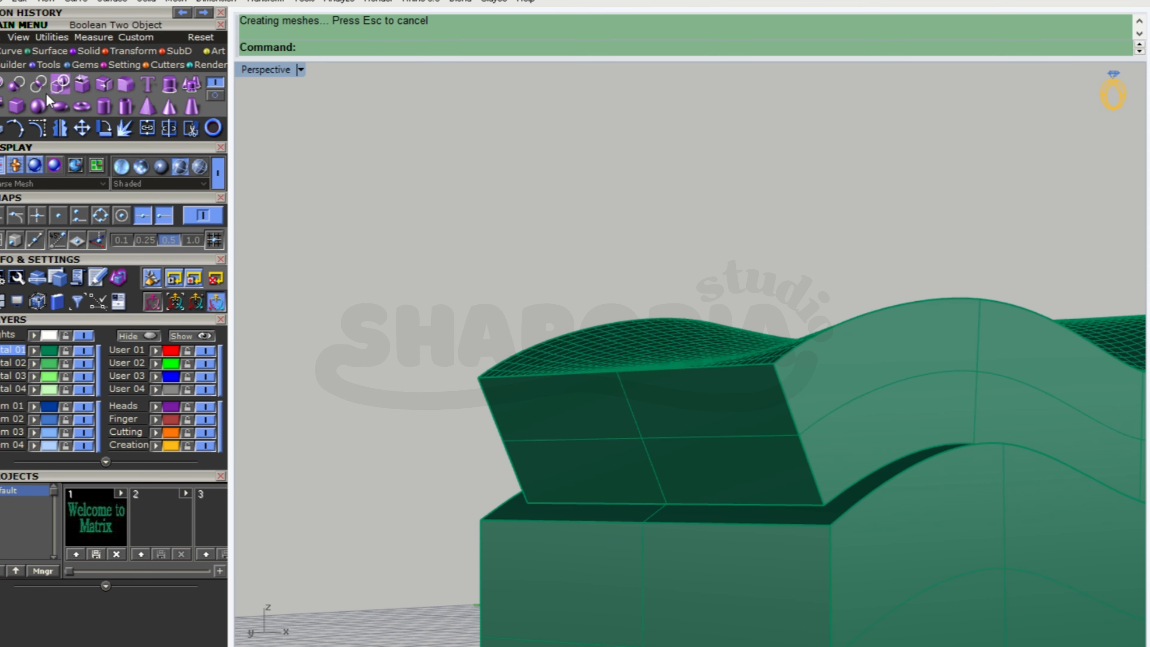
pyautogui.click(126, 85)
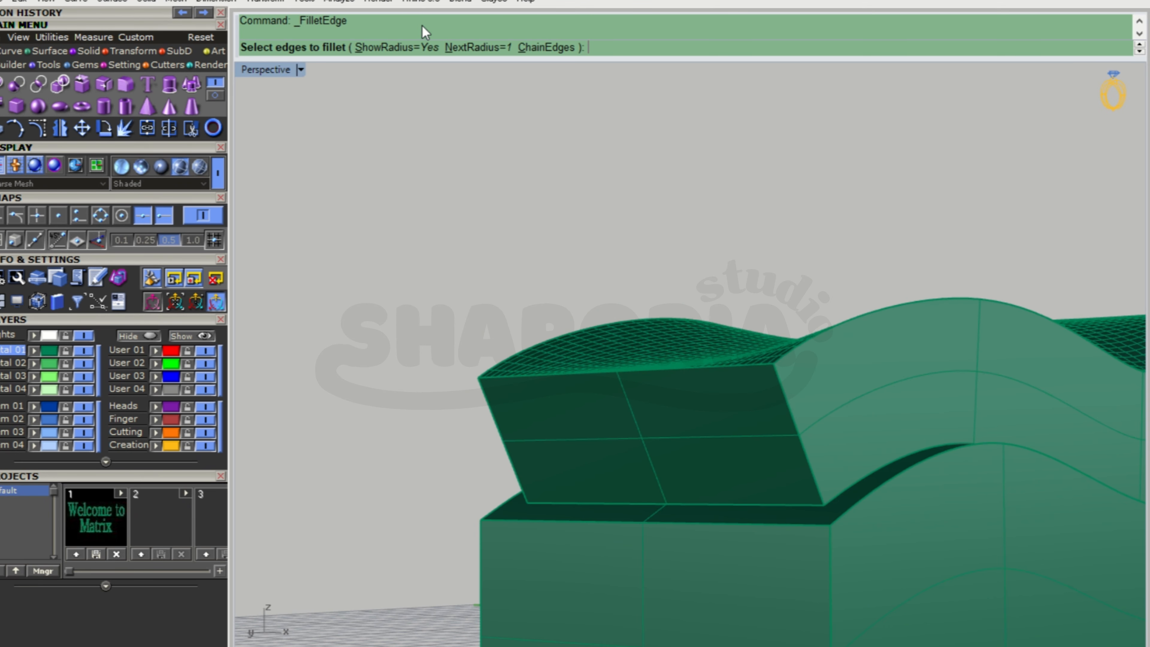
pyautogui.click(722, 371)
pyautogui.click(796, 352)
pyautogui.moveTo(796, 352); pyautogui.dragTo(623, 375, button='right')
pyautogui.click(585, 374)
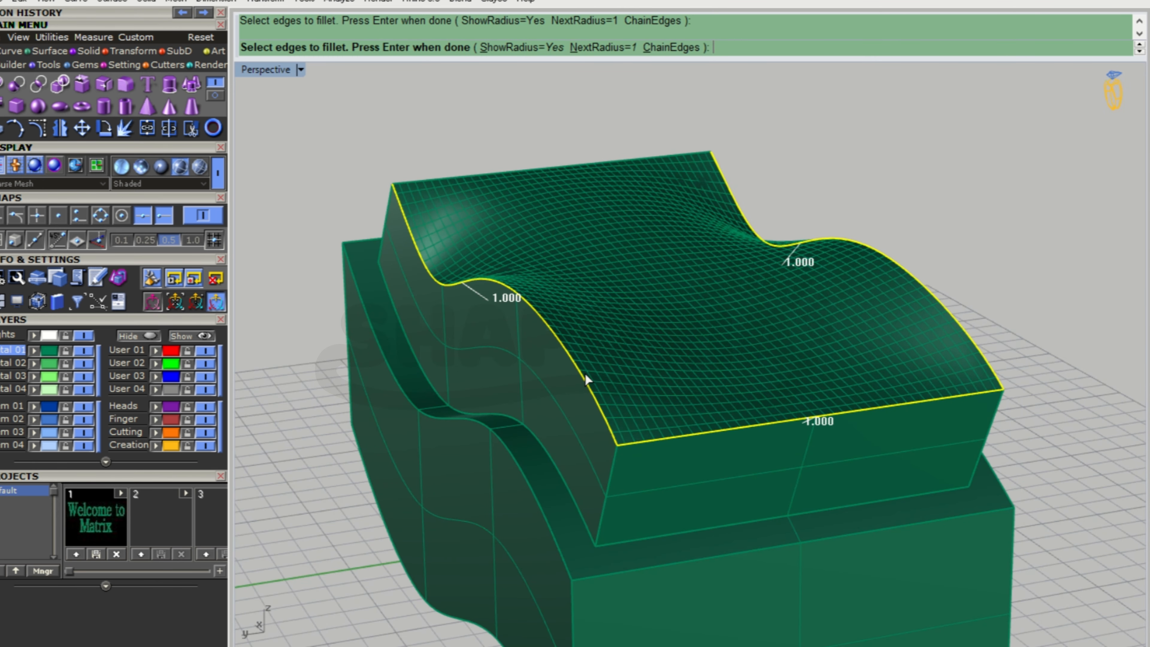
pyautogui.click(487, 169)
pyautogui.press('Return')
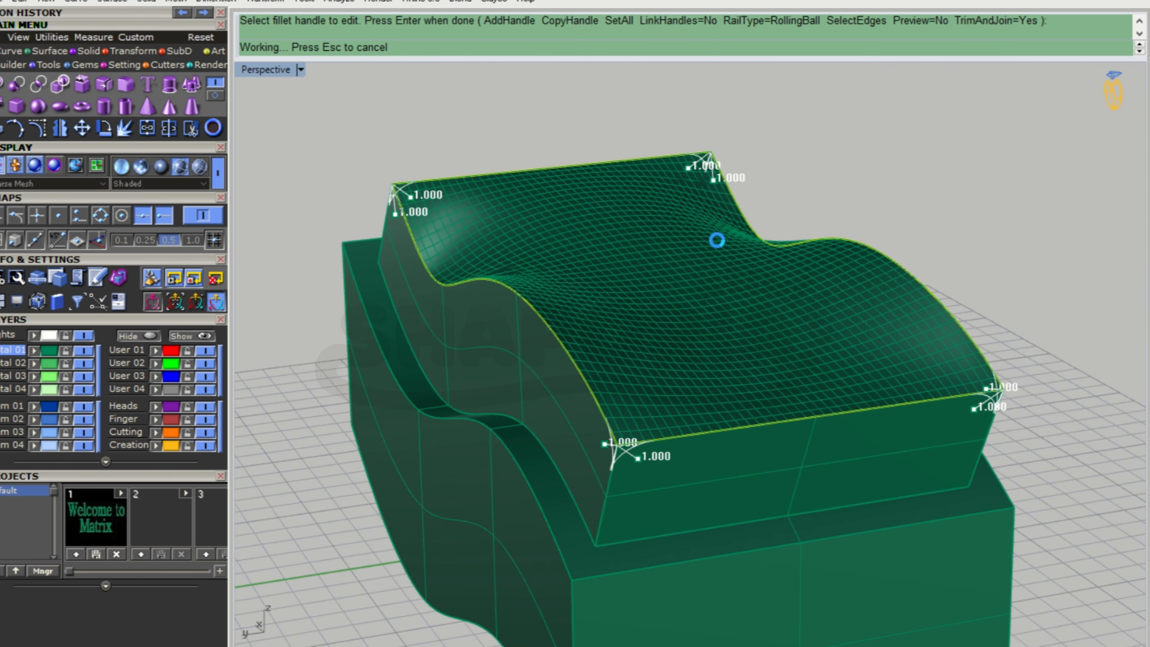
pyautogui.press('Return')
# - Fillet the four upper edges of the capped extrusion with a radius of 0.2
pyautogui.moveTo(953, 221); pyautogui.dragTo(807, 306, button='right')
pyautogui.press('Return')
pyautogui.click(483, 48)
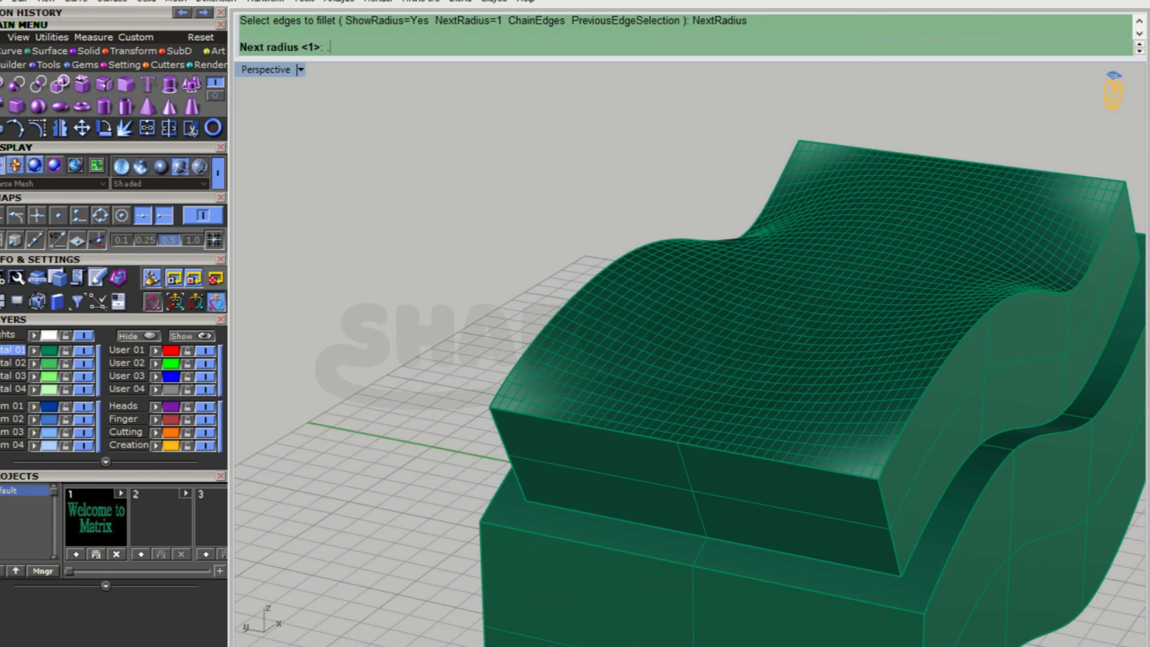
pyautogui.press('Return')
pyautogui.click(870, 475)
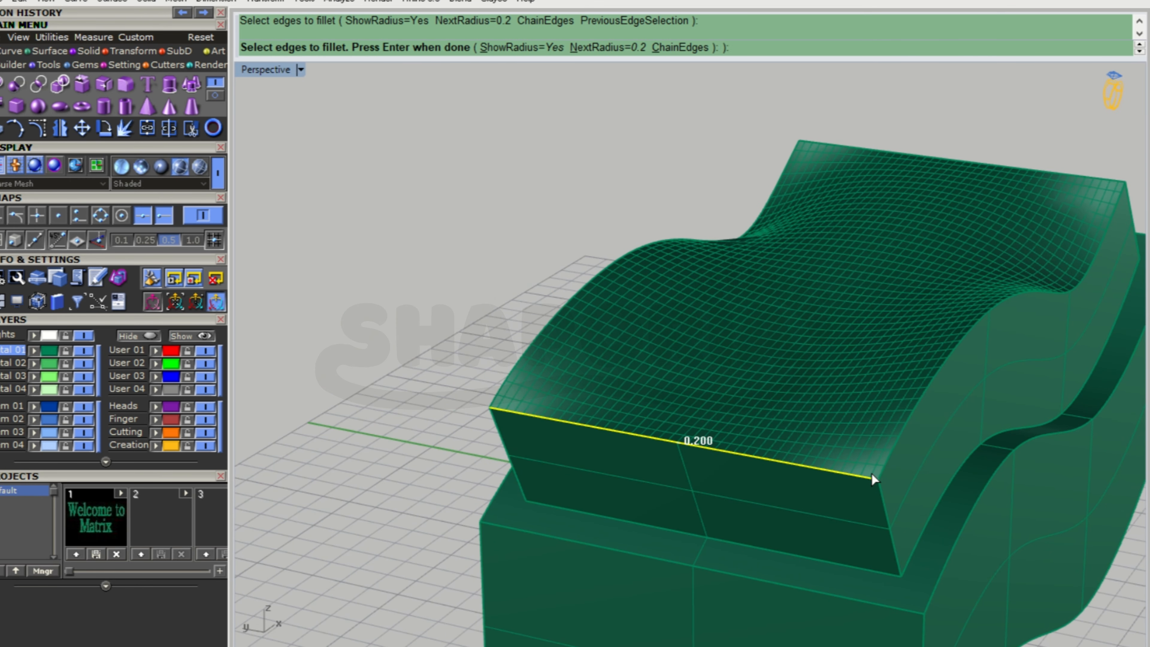
pyautogui.click(910, 421)
pyautogui.click(973, 164)
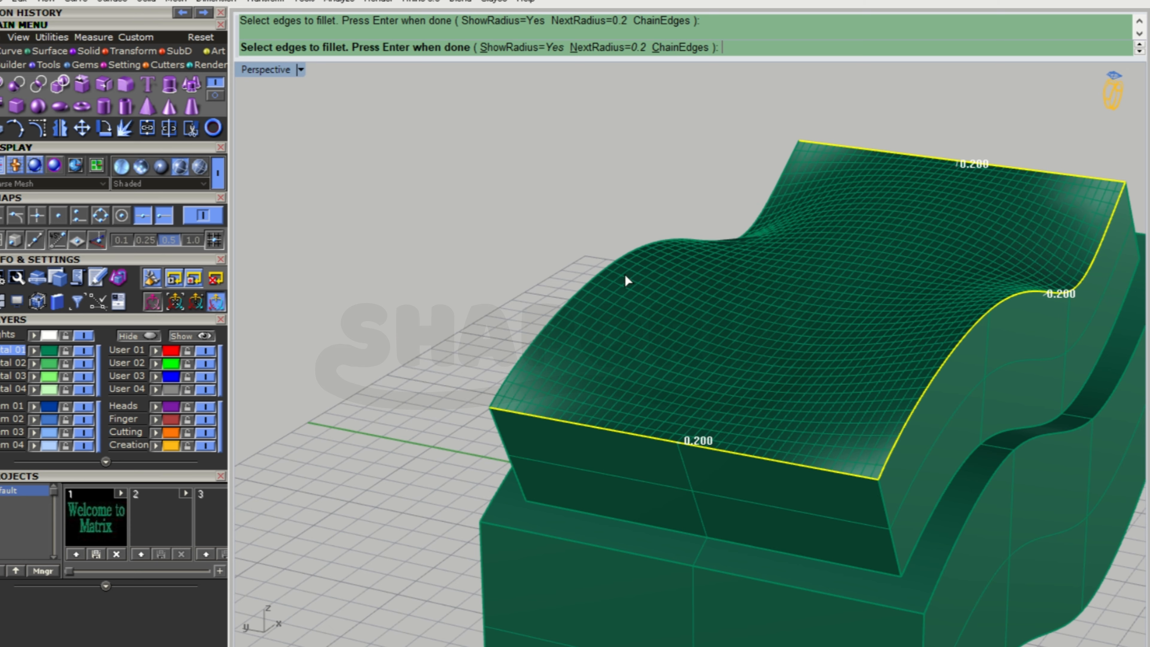
pyautogui.click(617, 270)
pyautogui.press('Return')
pyautogui.press('Return')
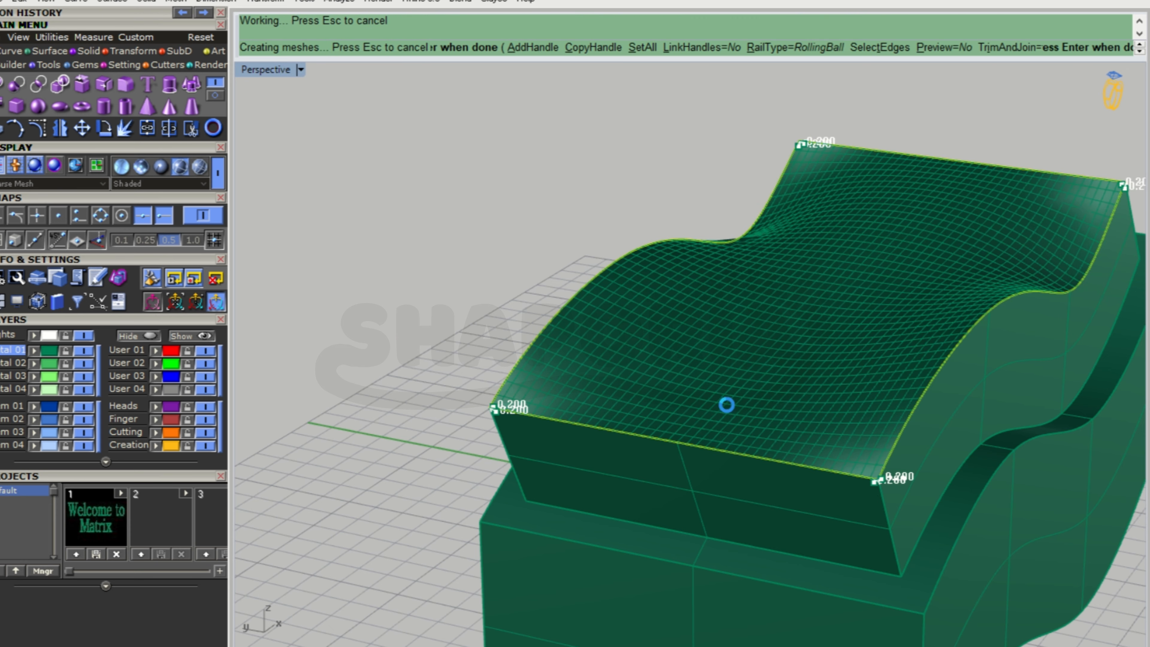
pyautogui.moveTo(945, 334)
pyautogui.mouseDown(button='right')
pyautogui.moveTo(1104, 277)
pyautogui.moveTo(475, 339)
pyautogui.moveTo(596, 324)
pyautogui.moveTo(356, 377)
pyautogui.moveTo(518, 416)
pyautogui.mouseUp(button='right')
pyautogui.scroll(-4, 518, 415)
pyautogui.scroll(-5, 636, 388)
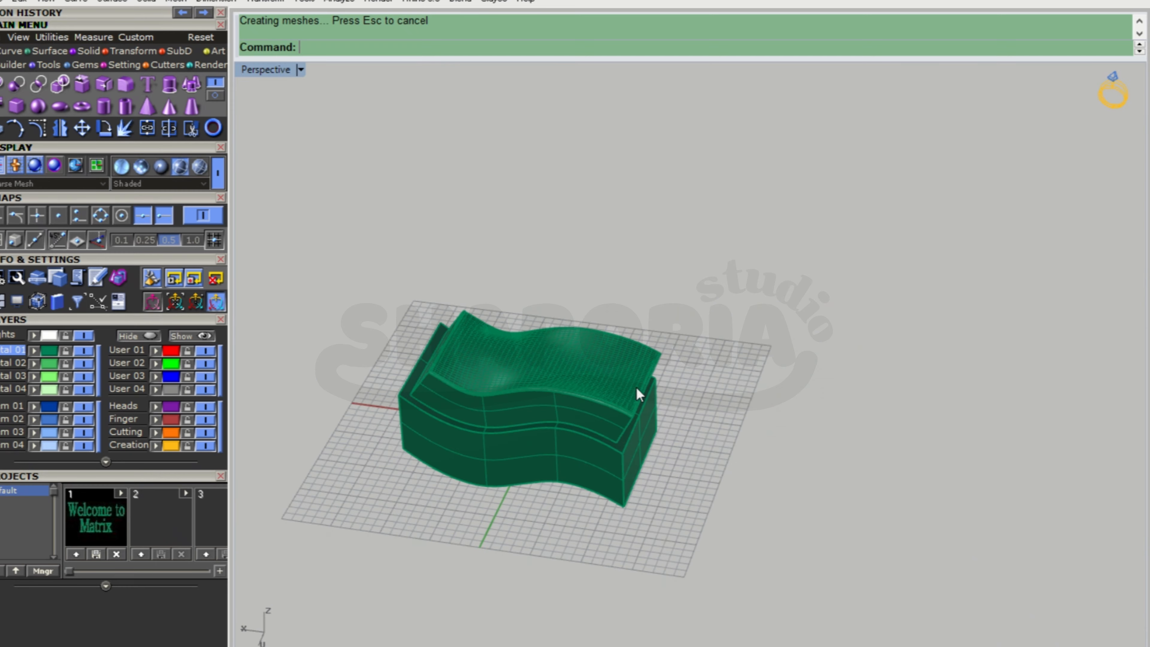
pyautogui.scroll(4, 347, 398)
pyautogui.moveTo(347, 399)
pyautogui.mouseDown(button='right')
pyautogui.moveTo(608, 311)
pyautogui.moveTo(546, 267)
pyautogui.moveTo(453, 296)
pyautogui.moveTo(516, 154)
pyautogui.moveTo(382, 372)
pyautogui.moveTo(1095, 372)
pyautogui.moveTo(916, 334)
pyautogui.moveTo(1039, 385)
pyautogui.moveTo(879, 363)
pyautogui.mouseUp(button='right')
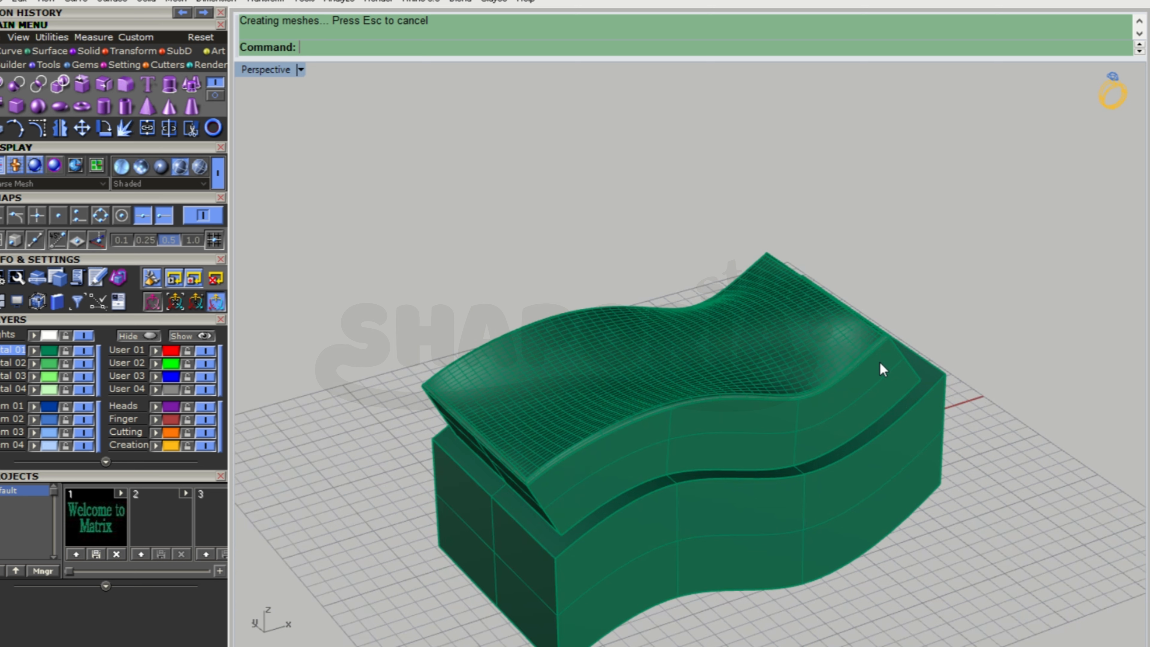
# - Undo the whole wavy block example, from the fillet back to its first interpolated curve, leaving an empty scene
pyautogui.hotkey('ctrl', 'z')
pyautogui.hotkey('ctrl', 'z')
pyautogui.hotkey('ctrl', 'z')
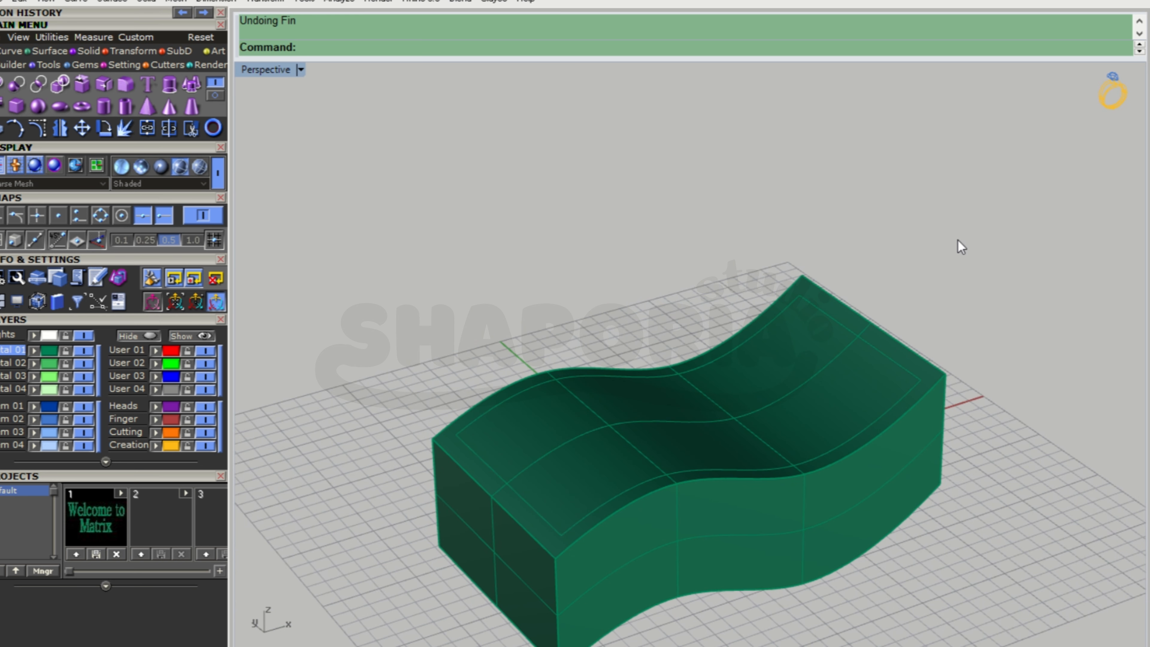
pyautogui.hotkey('ctrl', 'z')
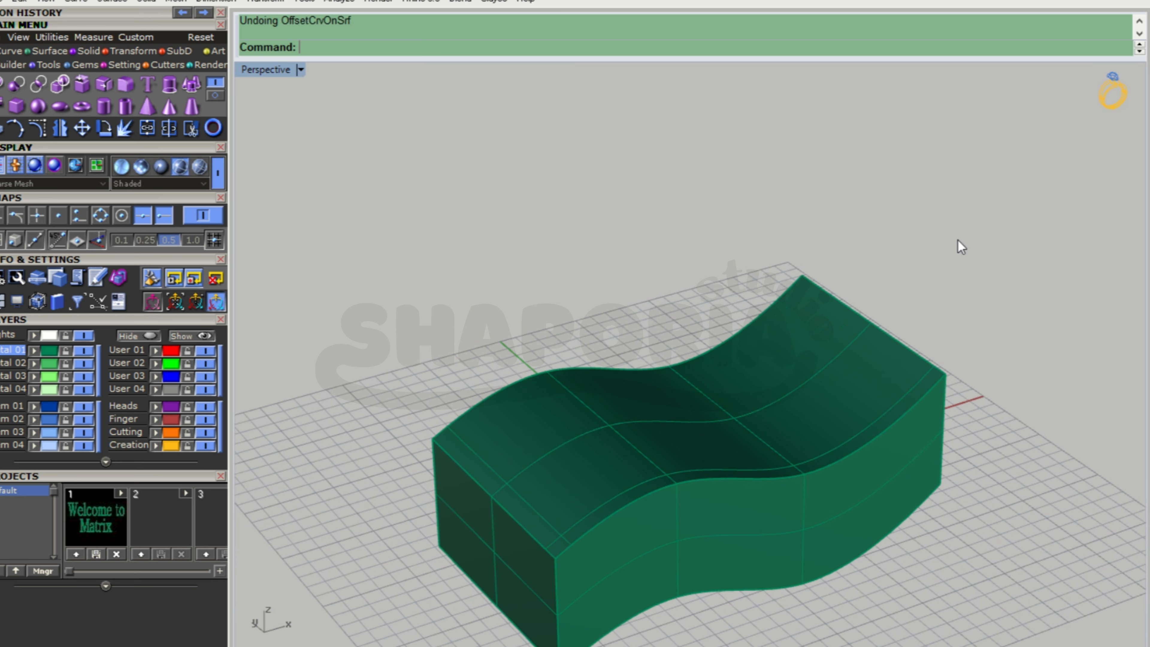
pyautogui.scroll(-4, 625, 436)
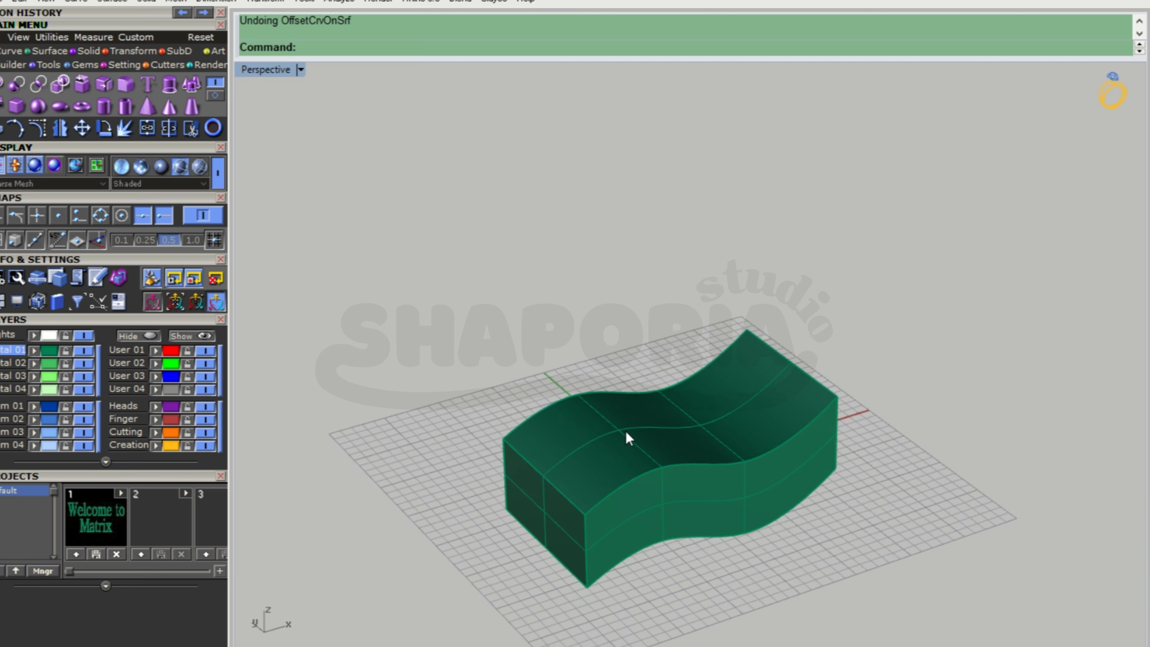
pyautogui.moveTo(624, 437)
pyautogui.mouseDown(button='right')
pyautogui.moveTo(714, 470)
pyautogui.moveTo(623, 455)
pyautogui.moveTo(628, 416)
pyautogui.moveTo(559, 385)
pyautogui.mouseUp(button='right')
pyautogui.scroll(-6, 623, 456)
pyautogui.scroll(5, 623, 456)
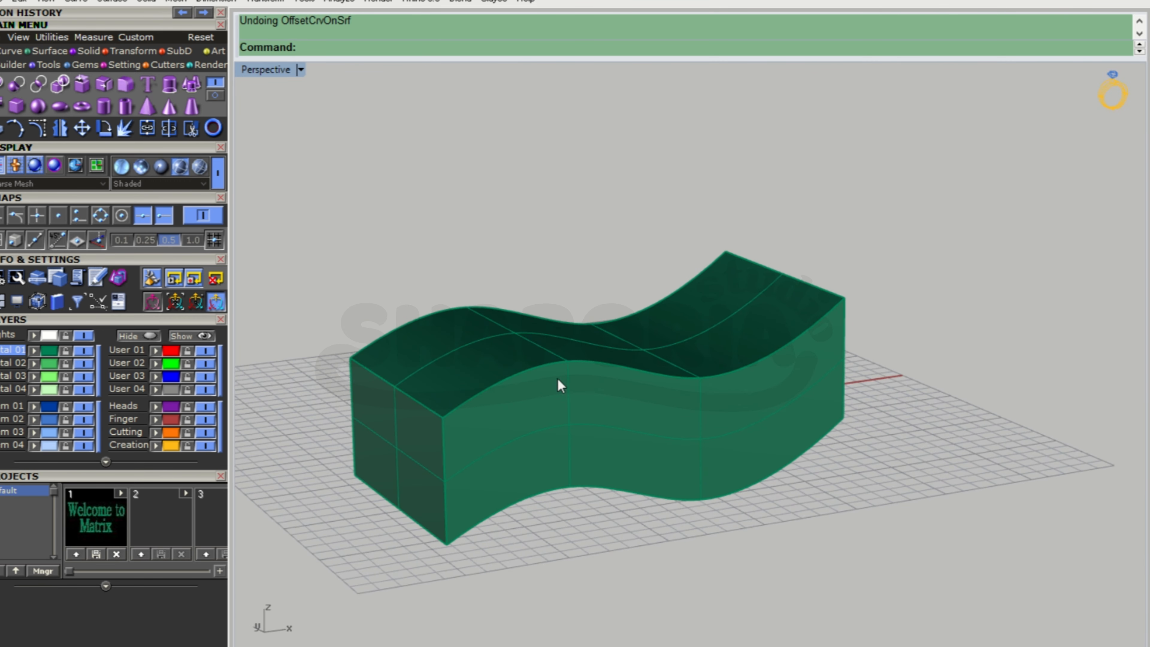
pyautogui.hotkey('ctrl', 'z')
pyautogui.hotkey('ctrl', 'z')
pyautogui.hotkey('ctrl', 'z')
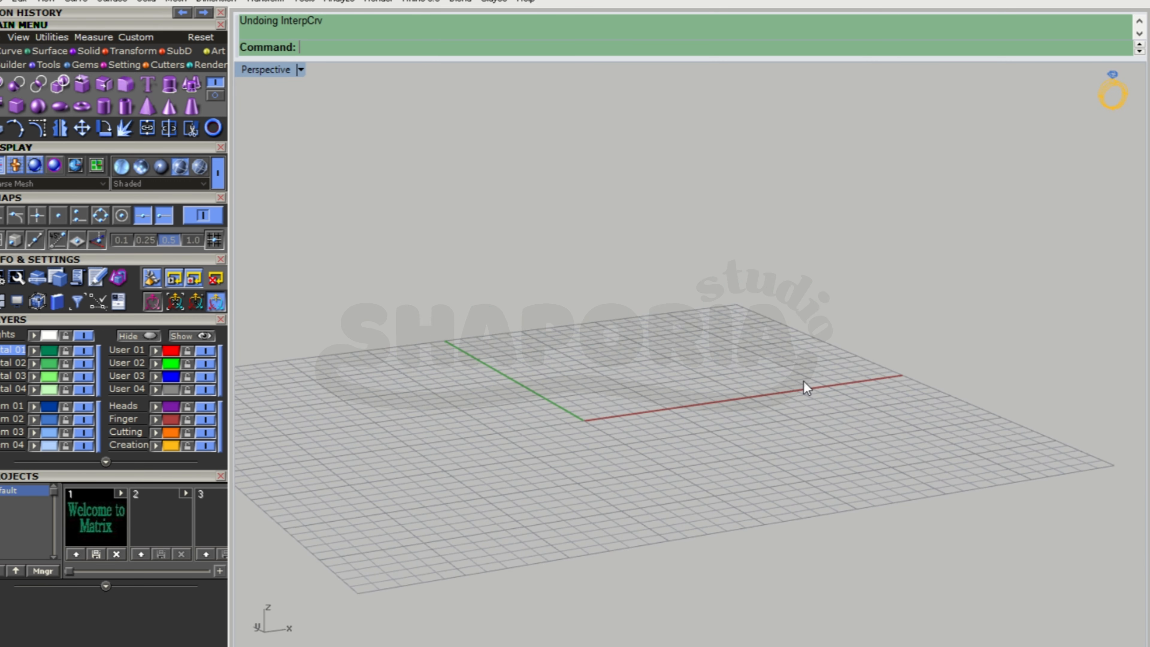
# - Draw a sphere centred on the origin and delete it
pyautogui.moveTo(806, 388)
pyautogui.mouseDown(button='right')
pyautogui.moveTo(711, 450)
pyautogui.moveTo(842, 455)
pyautogui.mouseUp(button='right')
pyautogui.moveTo(477, 303); pyautogui.dragTo(726, 474, button='right')
pyautogui.scroll(-2, 580, 405)
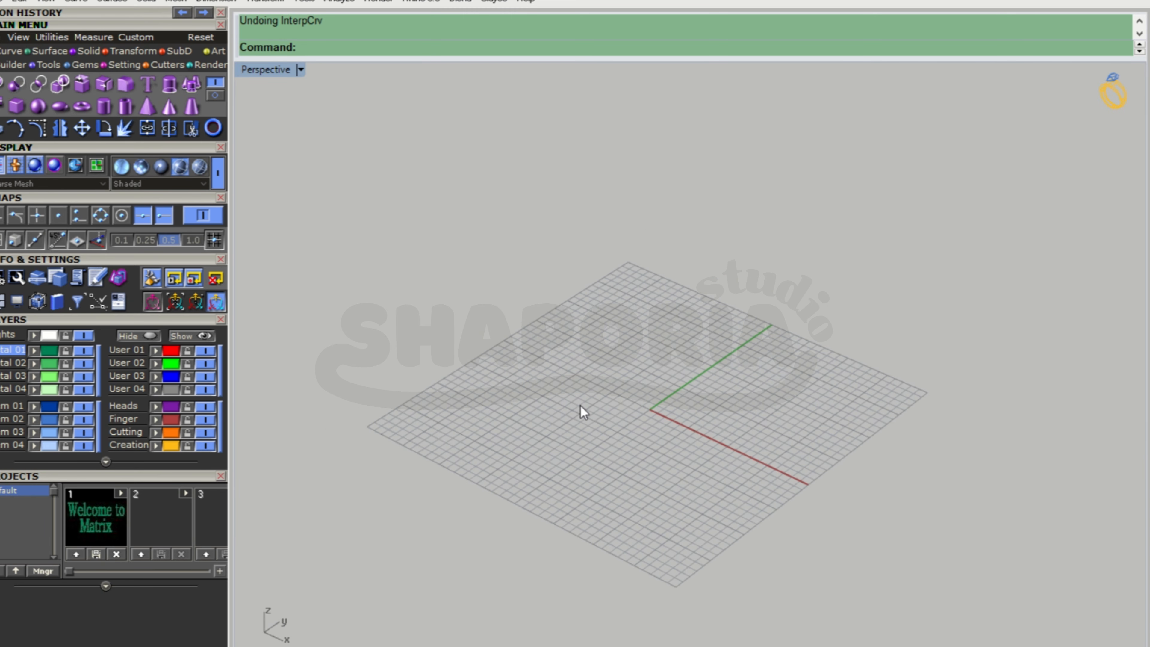
pyautogui.scroll(2, 731, 313)
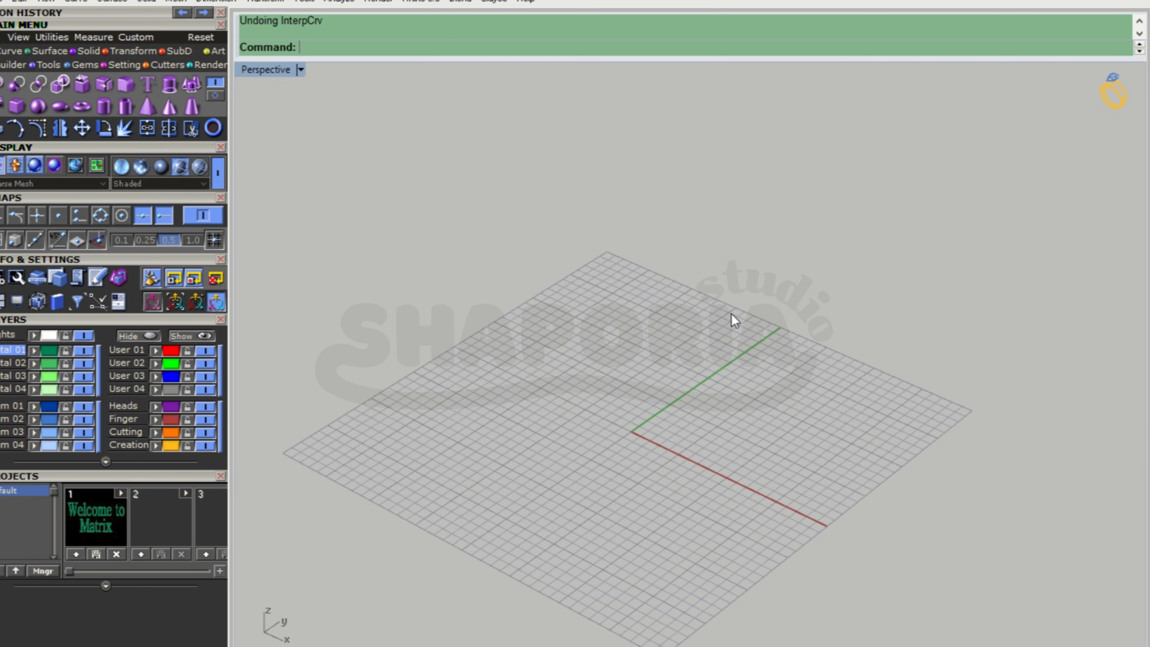
pyautogui.click(39, 108)
pyautogui.write('0')
pyautogui.press('Return')
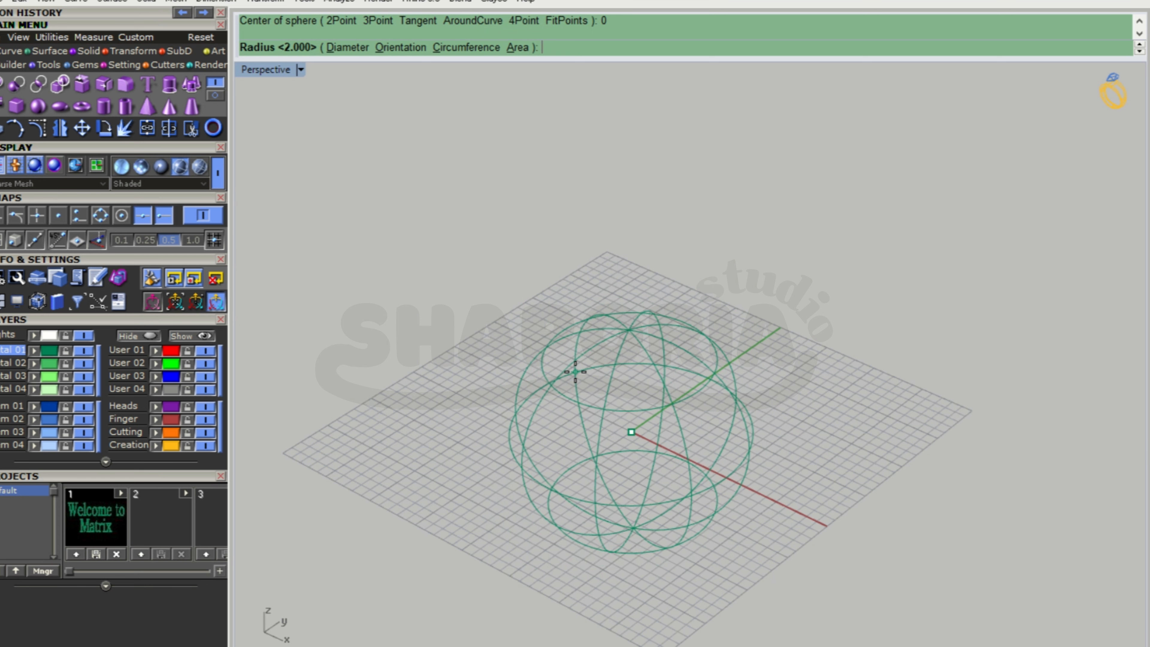
pyautogui.click(571, 365)
pyautogui.moveTo(726, 277); pyautogui.dragTo(752, 274, button='right')
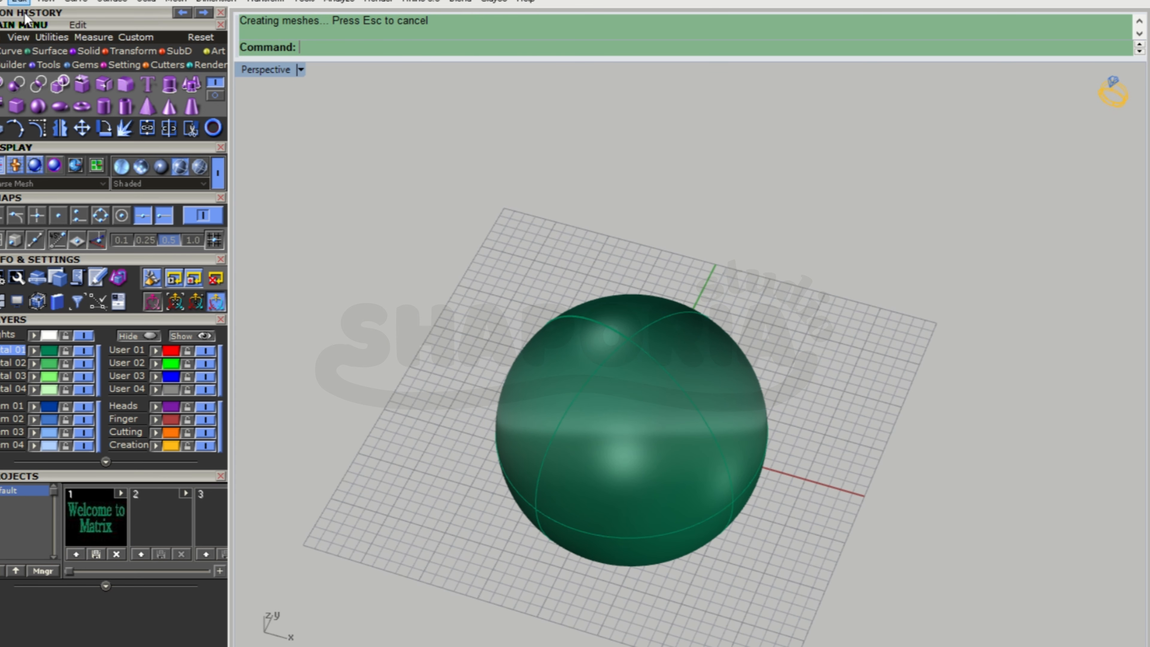
pyautogui.click(722, 442)
pyautogui.press('Delete')
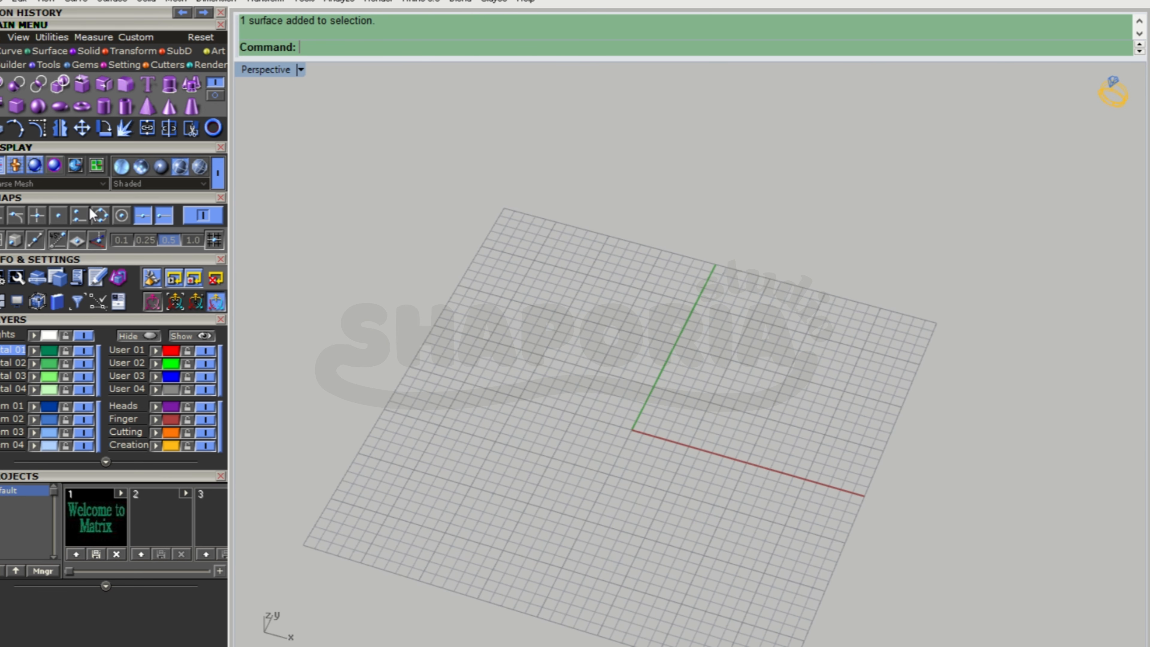
# - Draw a circle centred on the origin in the Looking Down view, about four grid squares in radius
pyautogui.click(21, 53)
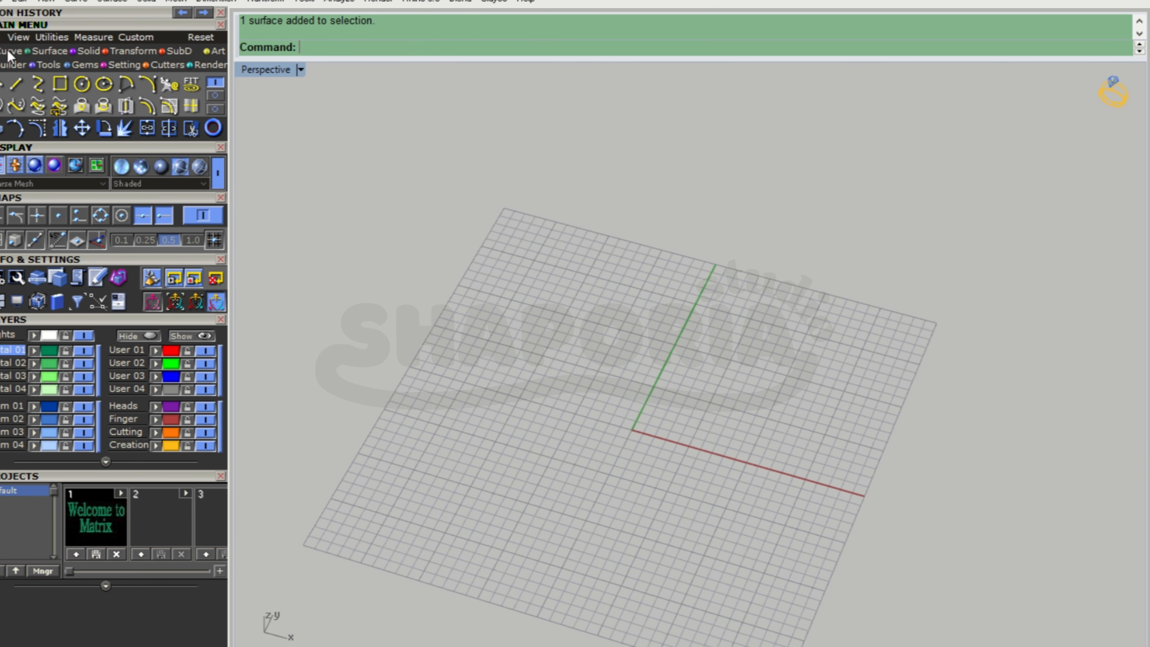
pyautogui.click(103, 84)
pyautogui.doubleClick(274, 74)
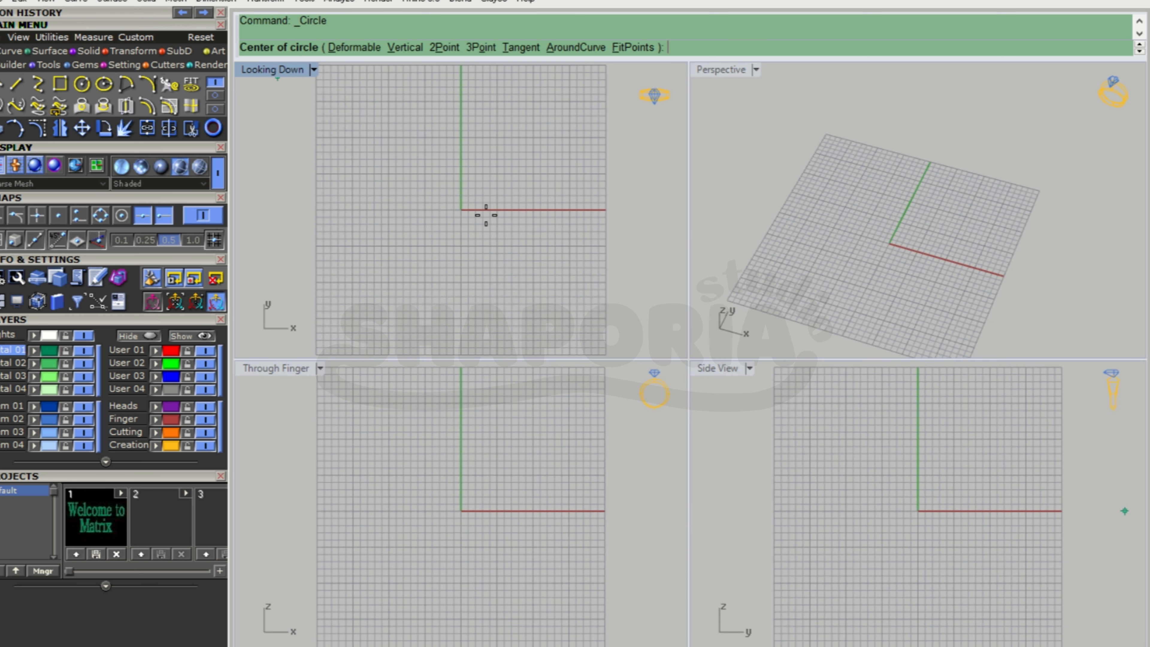
pyautogui.write('-')
pyautogui.press('Return')
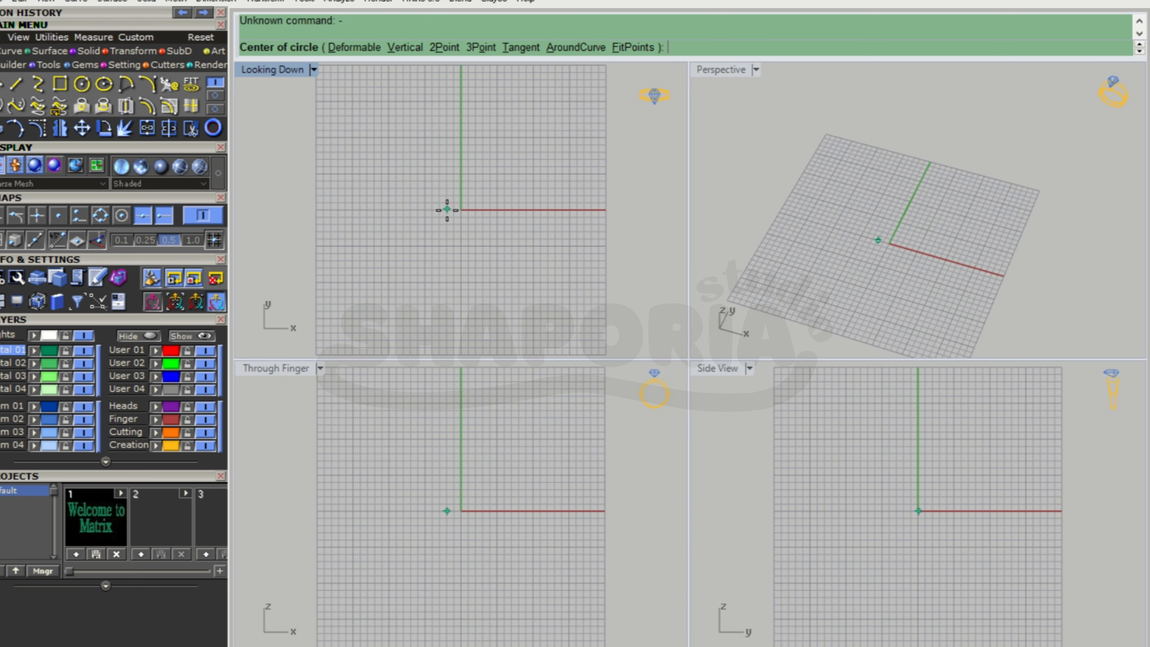
pyautogui.write('0')
pyautogui.press('Return')
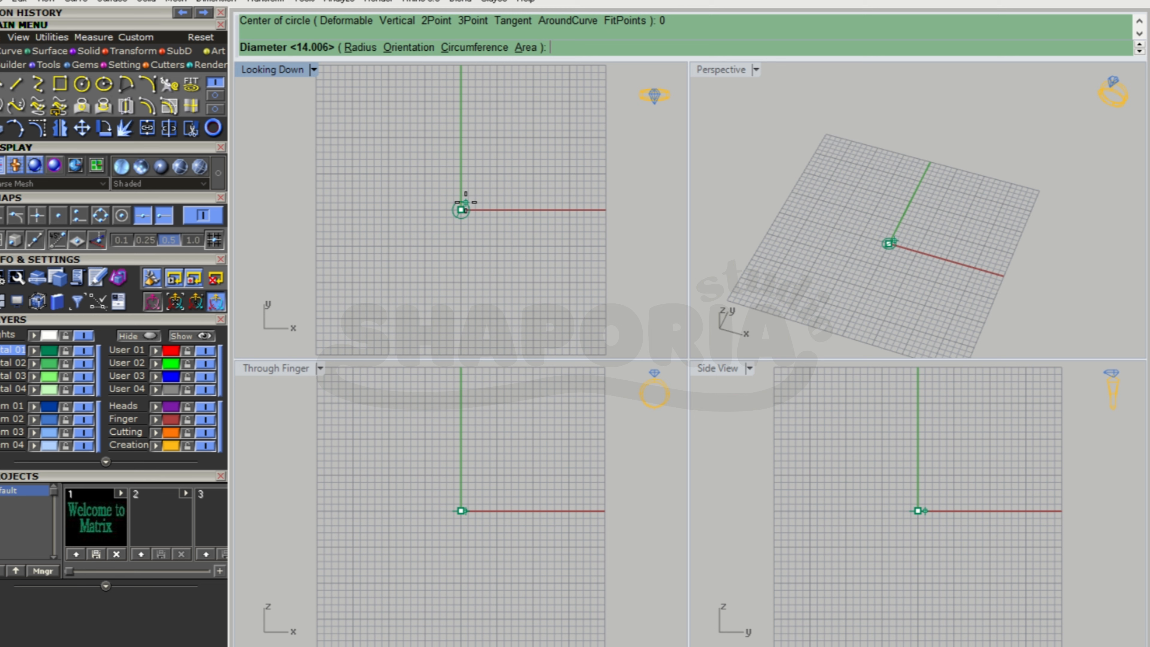
pyautogui.click(461, 241)
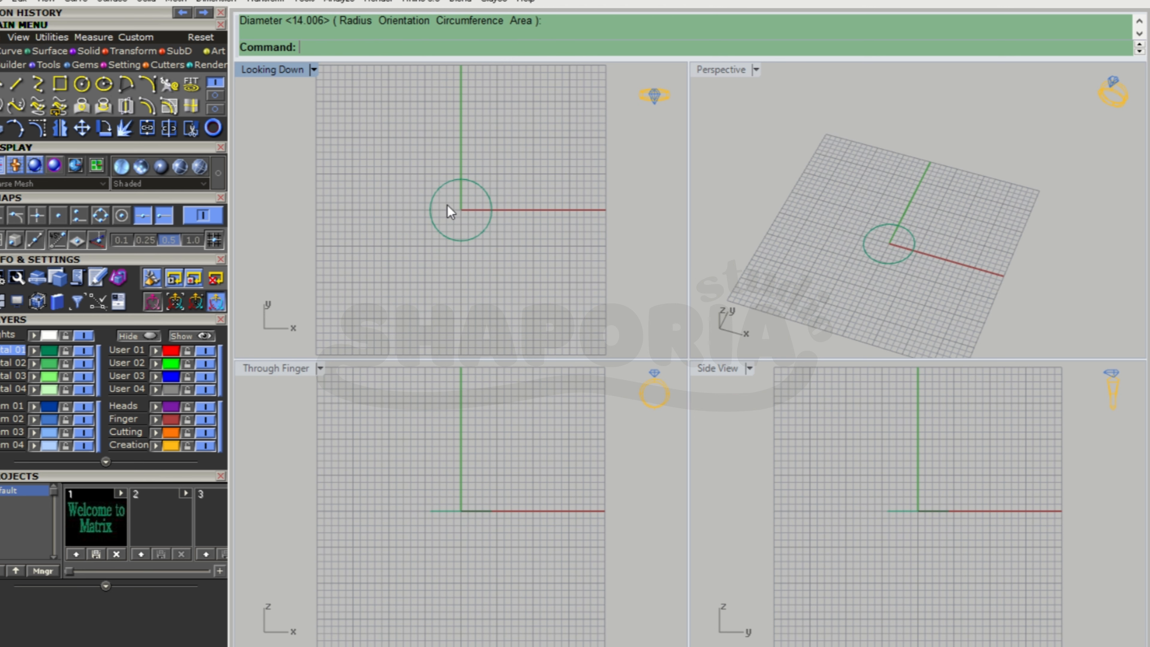
# - Turn on the circle's control points and move its top and bottom centre points down to form a heart
pyautogui.scroll(3, 479, 189)
pyautogui.click(476, 178)
pyautogui.doubleClick(272, 70)
pyautogui.scroll(-2, 431, 200)
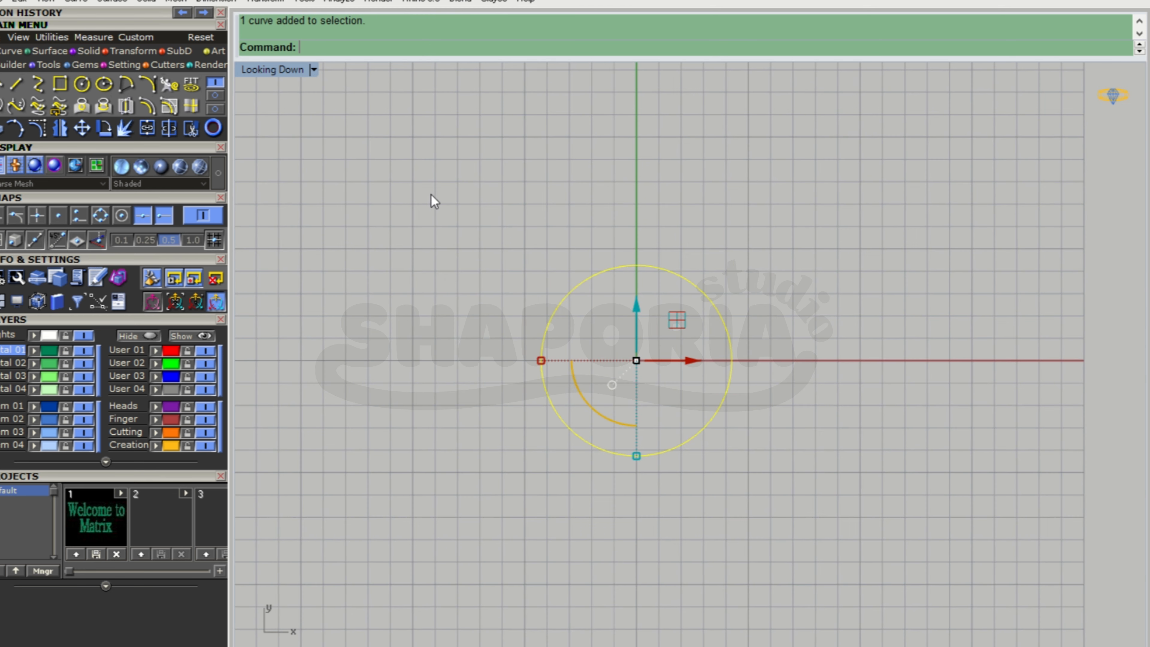
pyautogui.click(42, 130)
pyautogui.moveTo(596, 229); pyautogui.dragTo(665, 496)
pyautogui.moveTo(642, 298); pyautogui.dragTo(632, 385)
pyautogui.press('Escape')
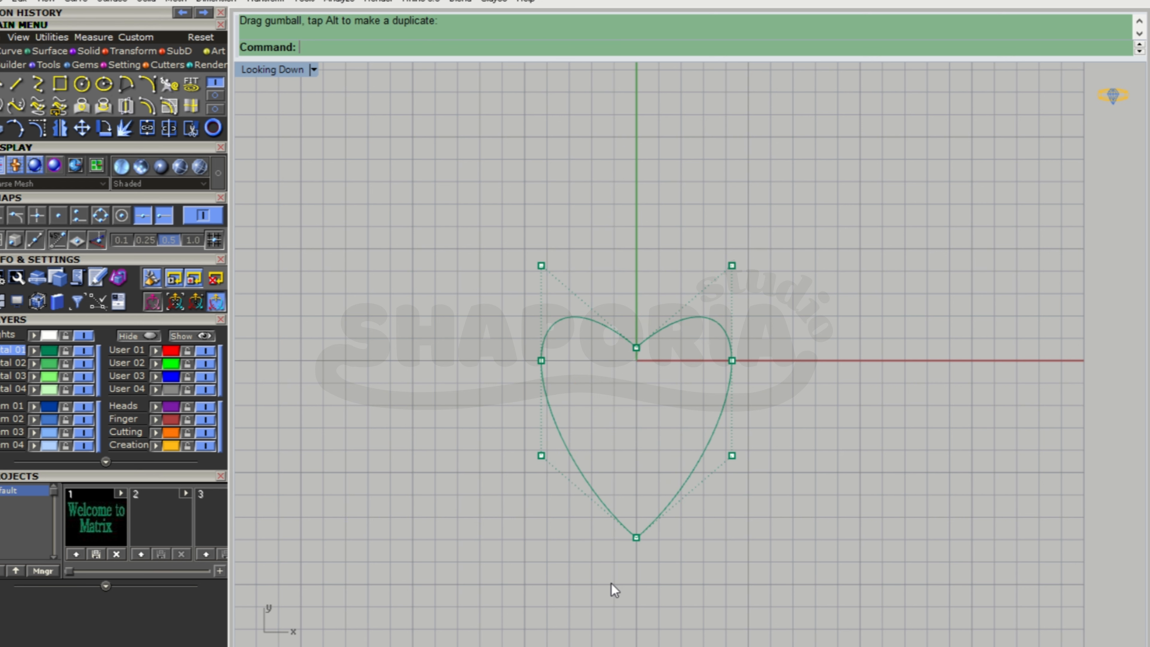
# - Raise the heart's three lowest control points together by about two grid squares to shorten its lower part
pyautogui.moveTo(522, 438); pyautogui.dragTo(737, 567)
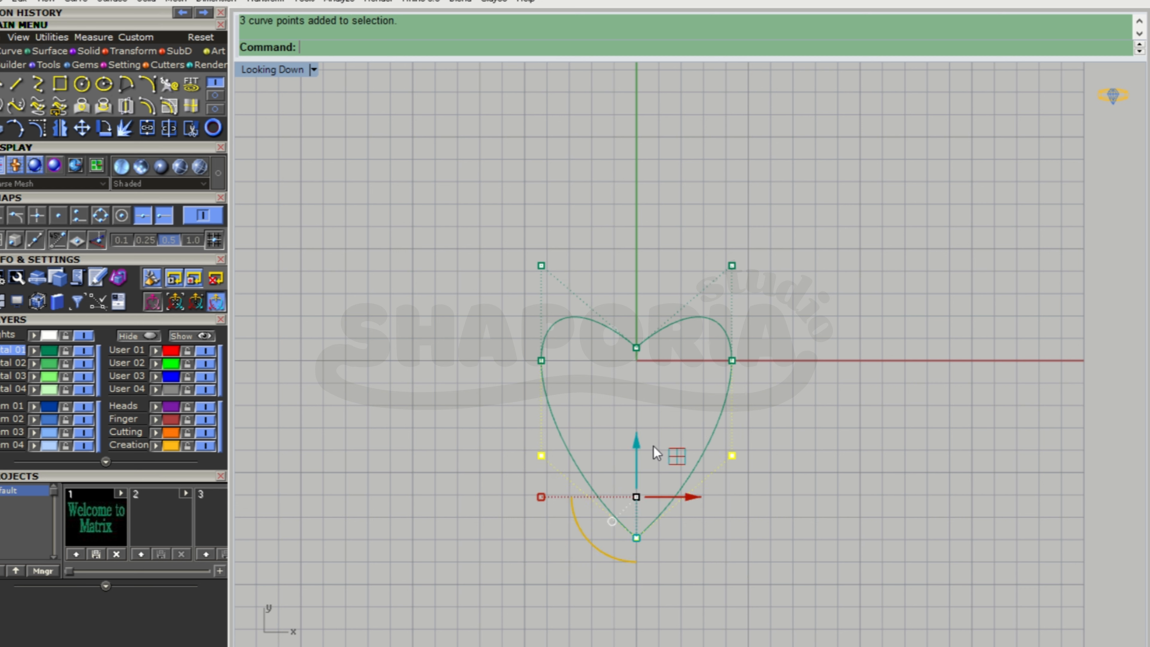
pyautogui.moveTo(638, 438); pyautogui.dragTo(638, 388)
pyautogui.press('Escape')
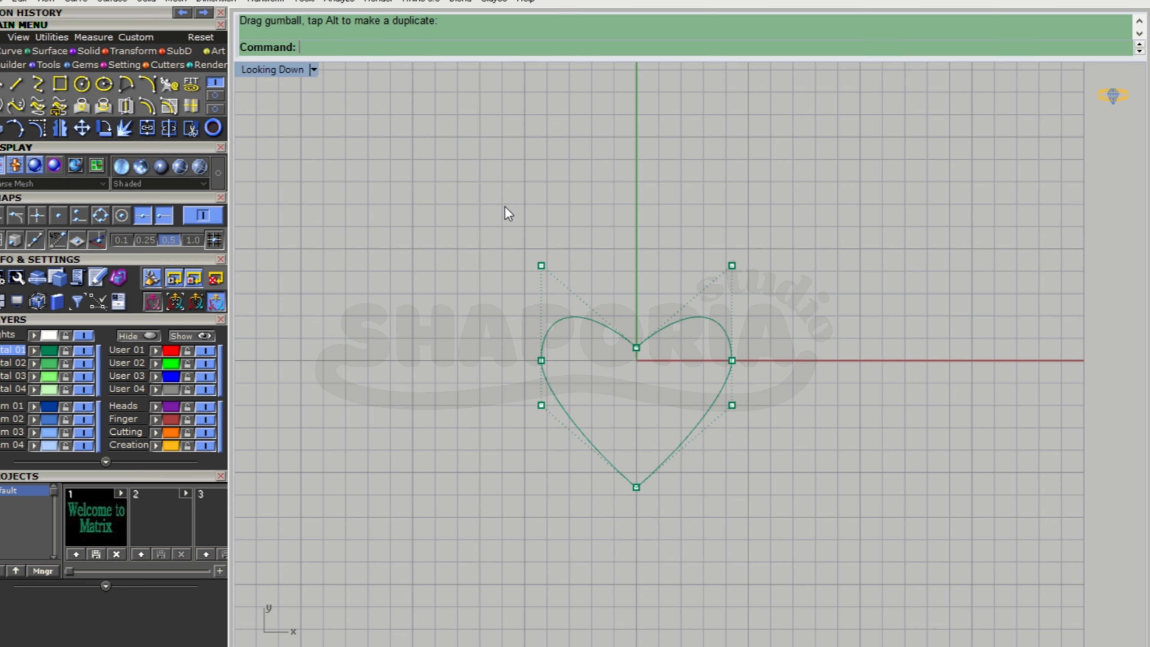
# - Bring the two upper lobe control points slightly closer together and delete the control point on each side of the heart
pyautogui.moveTo(502, 206); pyautogui.dragTo(757, 274)
pyautogui.moveTo(540, 265)
pyautogui.mouseDown()
pyautogui.moveTo(571, 275)
pyautogui.moveTo(556, 278)
pyautogui.mouseUp()
pyautogui.click(541, 361)
pyautogui.press('Delete')
pyautogui.click(732, 360)
pyautogui.press('Delete')
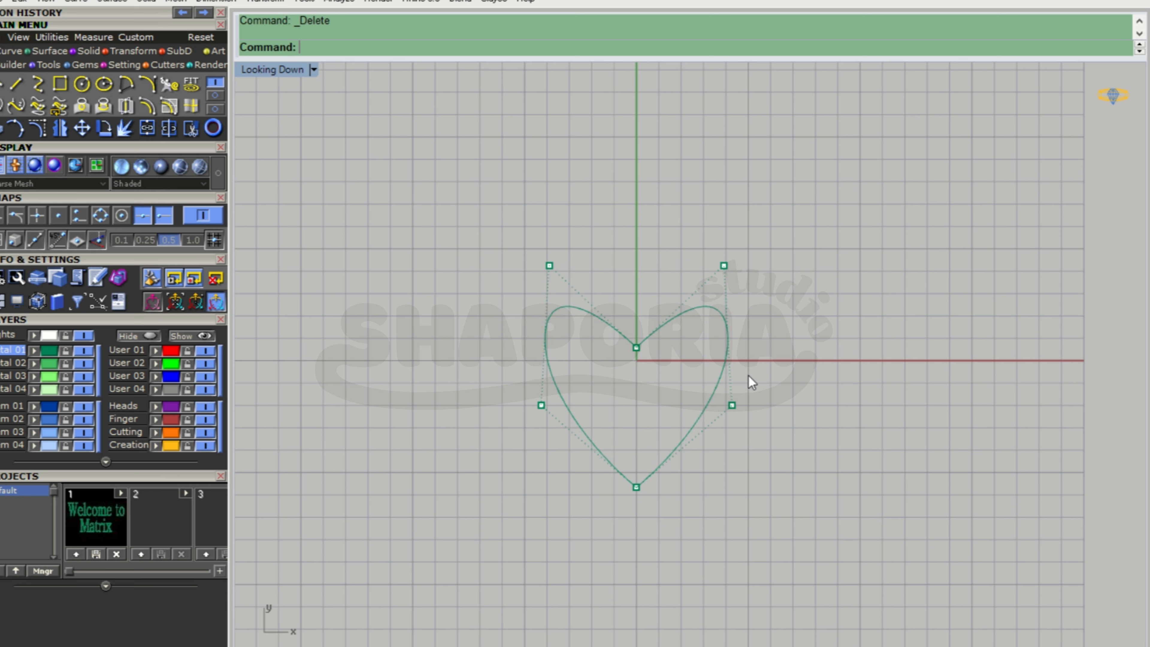
# - Lower the two upper lobe control points by about one grid square and scale them closer together
pyautogui.moveTo(495, 232); pyautogui.dragTo(759, 322)
pyautogui.moveTo(639, 237); pyautogui.dragTo(628, 260)
pyautogui.press('Escape')
pyautogui.moveTo(534, 276); pyautogui.dragTo(788, 315)
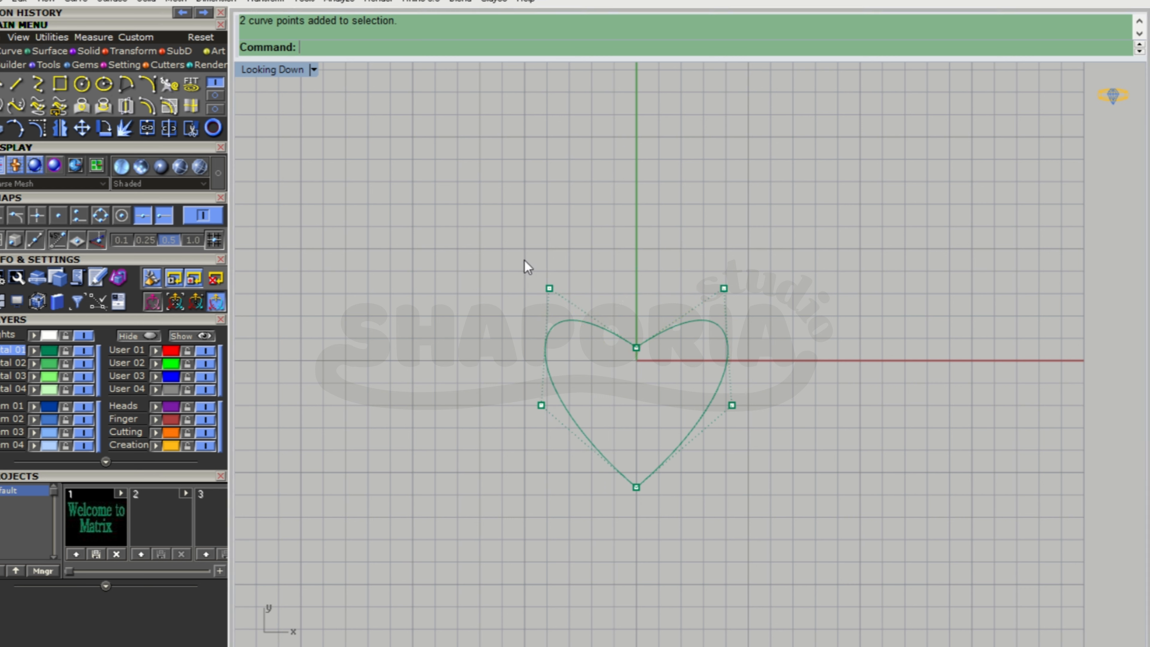
pyautogui.moveTo(549, 289); pyautogui.dragTo(571, 303)
pyautogui.press('Escape')
# - Lower the heart's cleft point to the origin, then narrow and slightly lower the two upper lobe control points
pyautogui.click(637, 348)
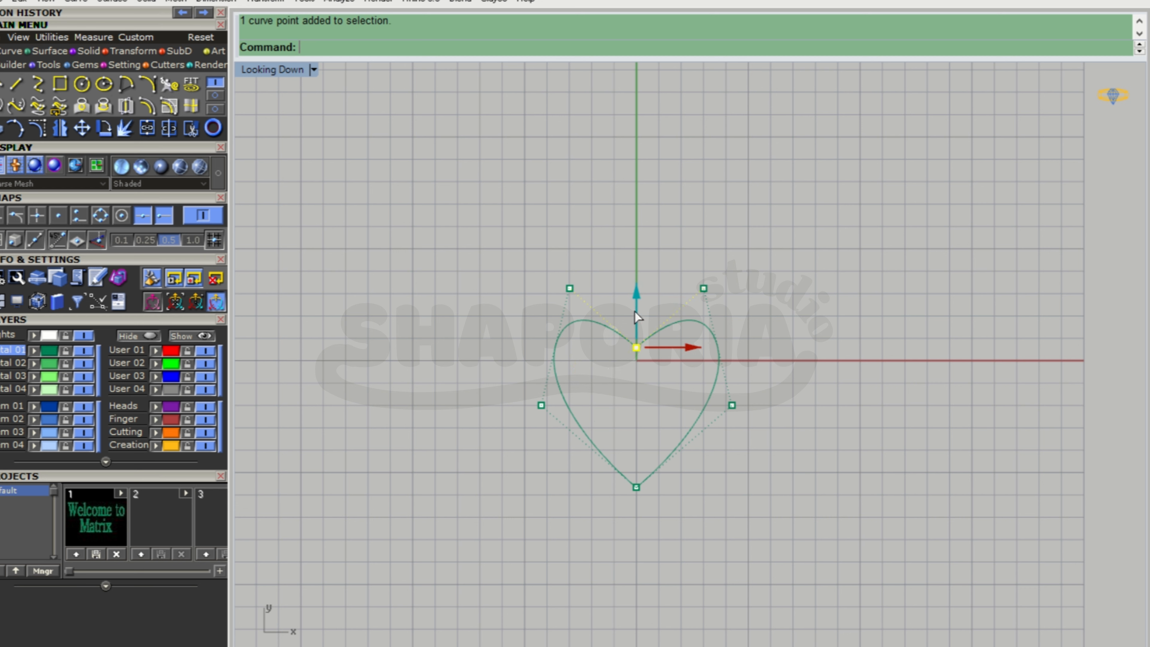
pyautogui.moveTo(641, 355); pyautogui.dragTo(642, 368)
pyautogui.moveTo(520, 268); pyautogui.dragTo(729, 313)
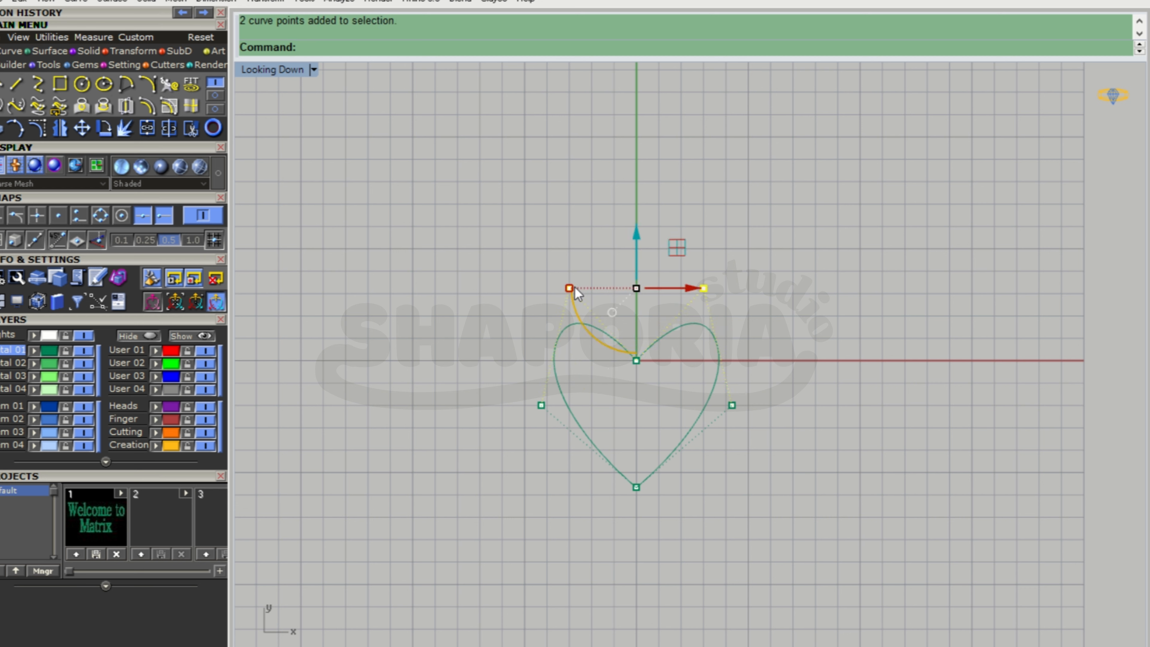
pyautogui.moveTo(571, 288); pyautogui.dragTo(580, 294)
pyautogui.moveTo(634, 245); pyautogui.dragTo(635, 271)
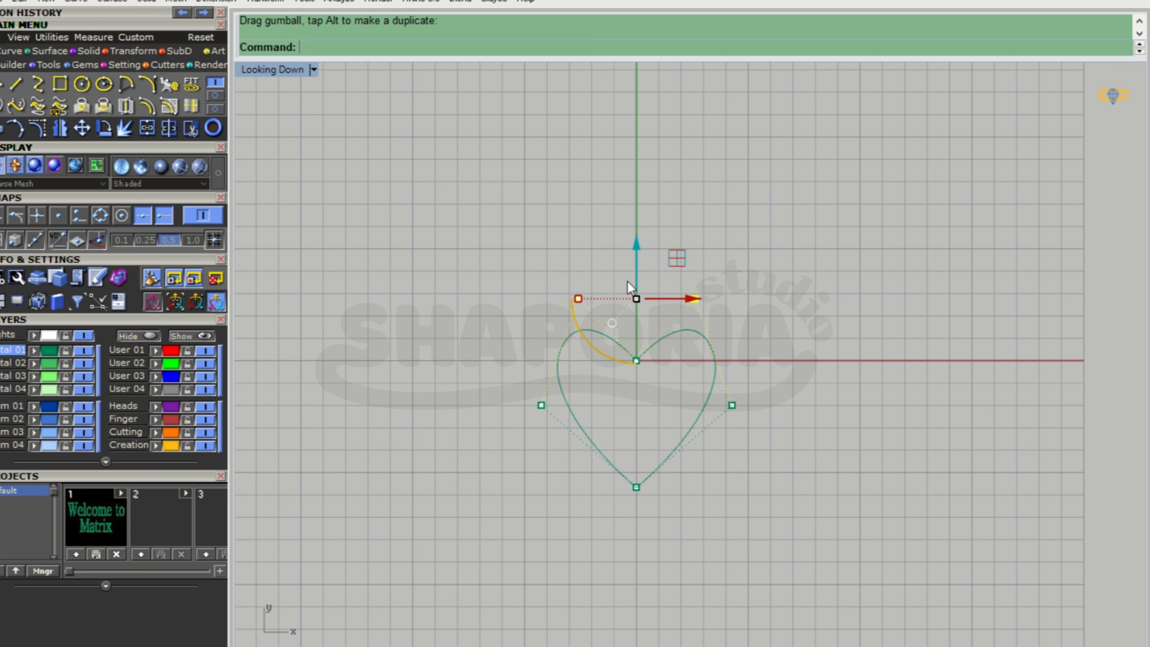
pyautogui.press('Escape')
# - Raise the heart's three lowest control points slightly and turn off the control points
pyautogui.moveTo(481, 414); pyautogui.dragTo(700, 530)
pyautogui.moveTo(636, 438); pyautogui.dragTo(644, 419)
pyautogui.press('Escape')
pyautogui.press('Escape')
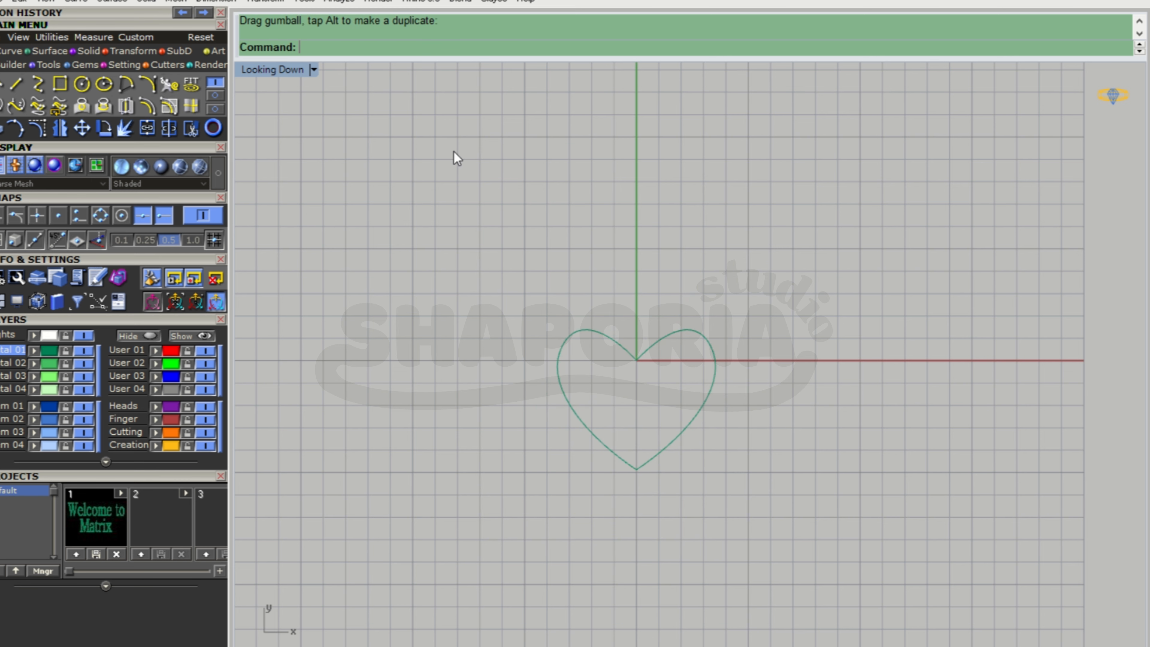
# - Switch to the Perspective view, redo the undone point move and show the hidden sphere
pyautogui.doubleClick(275, 75)
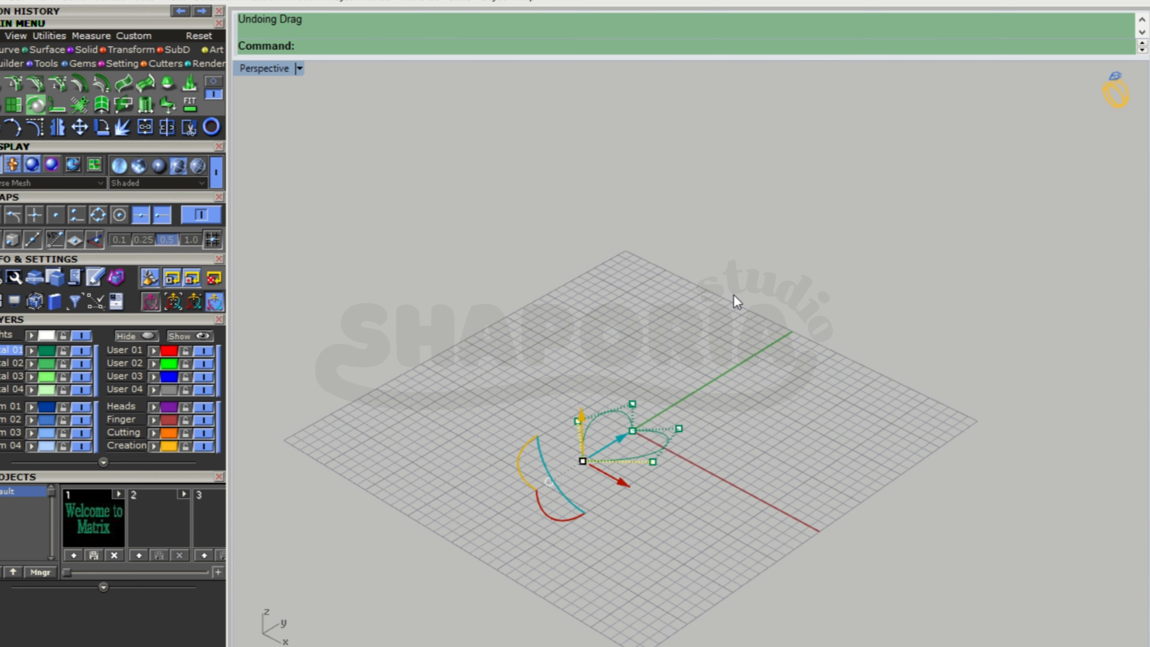
pyautogui.hotkey('ctrl', 'y')
pyautogui.click(190, 333)
pyautogui.moveTo(744, 453); pyautogui.dragTo(744, 410, button='right')
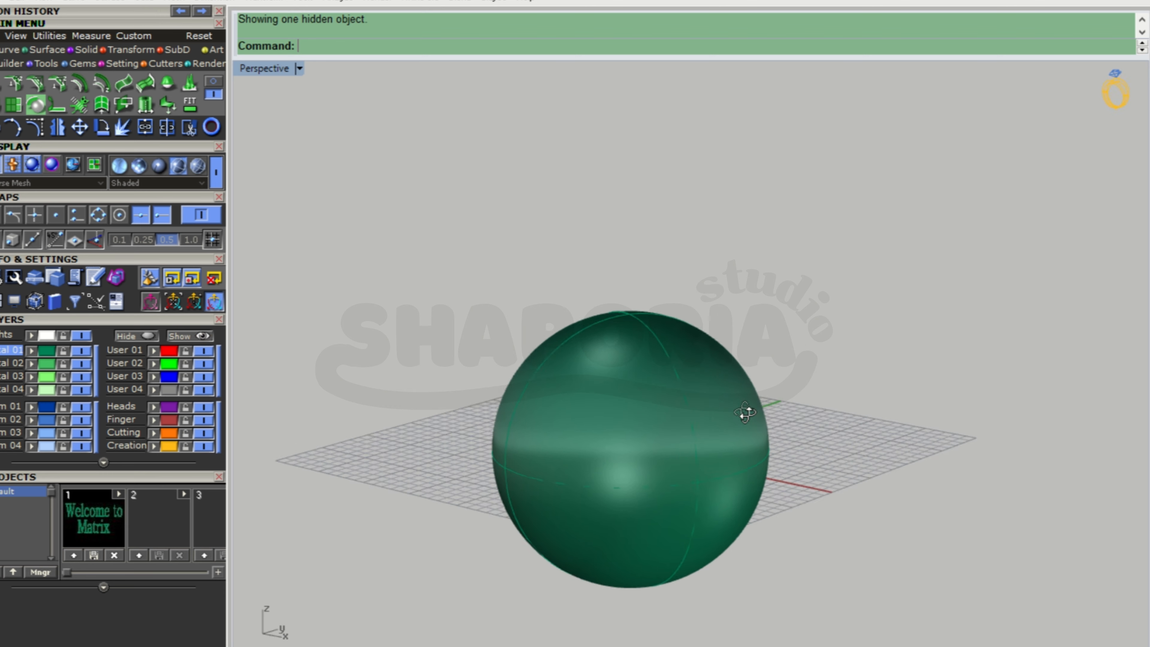
# - Project the heart curve inside the sphere onto the sphere's surface and clear the selection
pyautogui.moveTo(403, 381); pyautogui.dragTo(861, 549)
pyautogui.moveTo(825, 374); pyautogui.dragTo(825, 423, button='right')
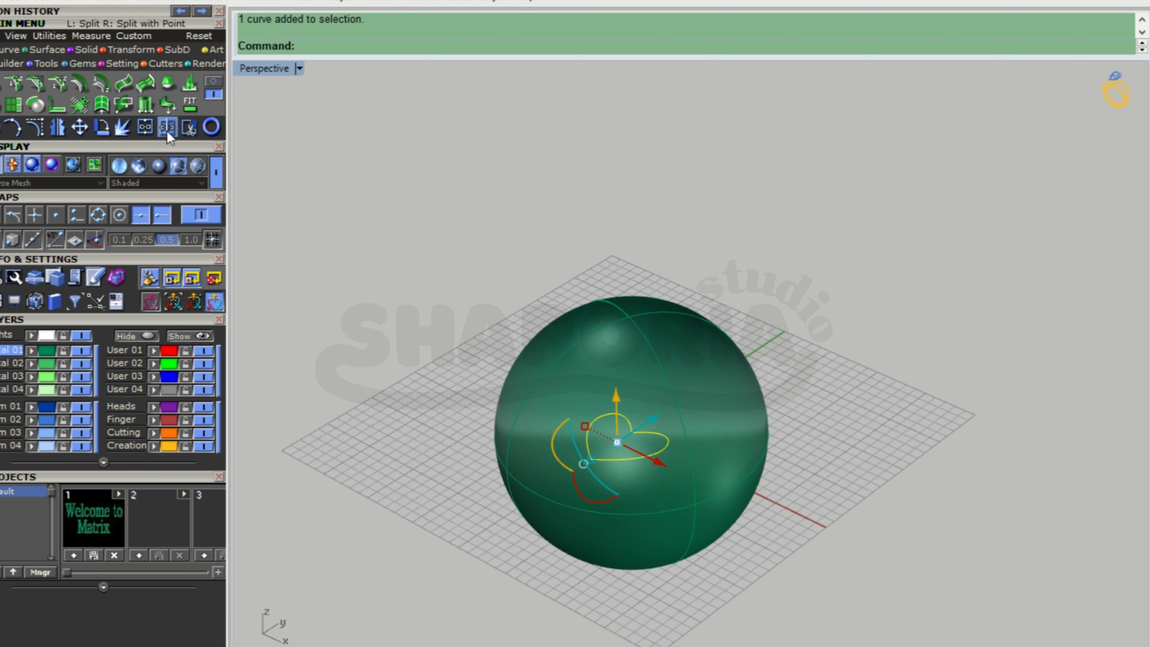
pyautogui.click(46, 64)
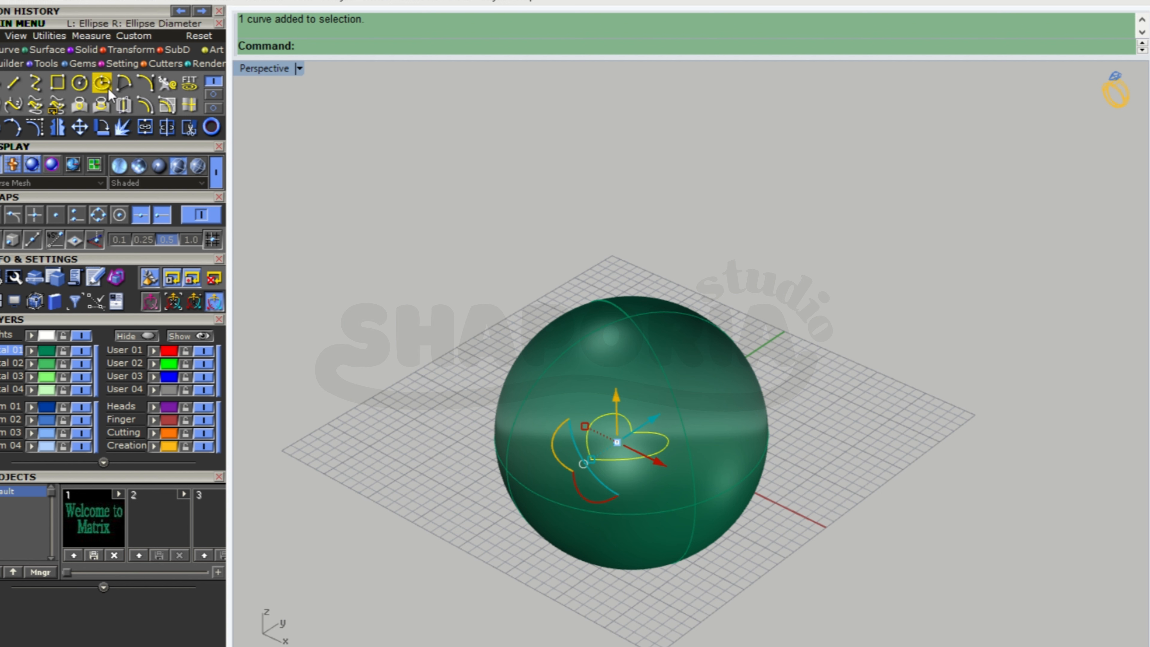
pyautogui.click(103, 106)
pyautogui.click(669, 342)
pyautogui.press('Return')
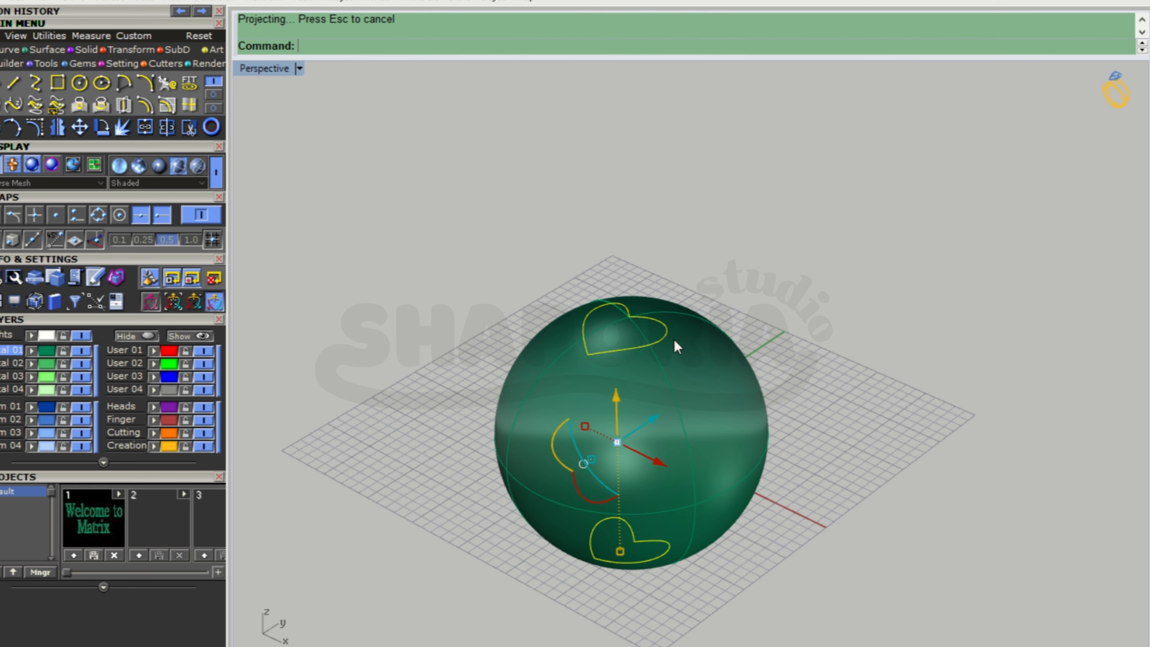
pyautogui.click(820, 337)
pyautogui.moveTo(805, 358)
pyautogui.mouseDown(button='right')
pyautogui.moveTo(803, 377)
pyautogui.moveTo(802, 347)
pyautogui.mouseUp(button='right')
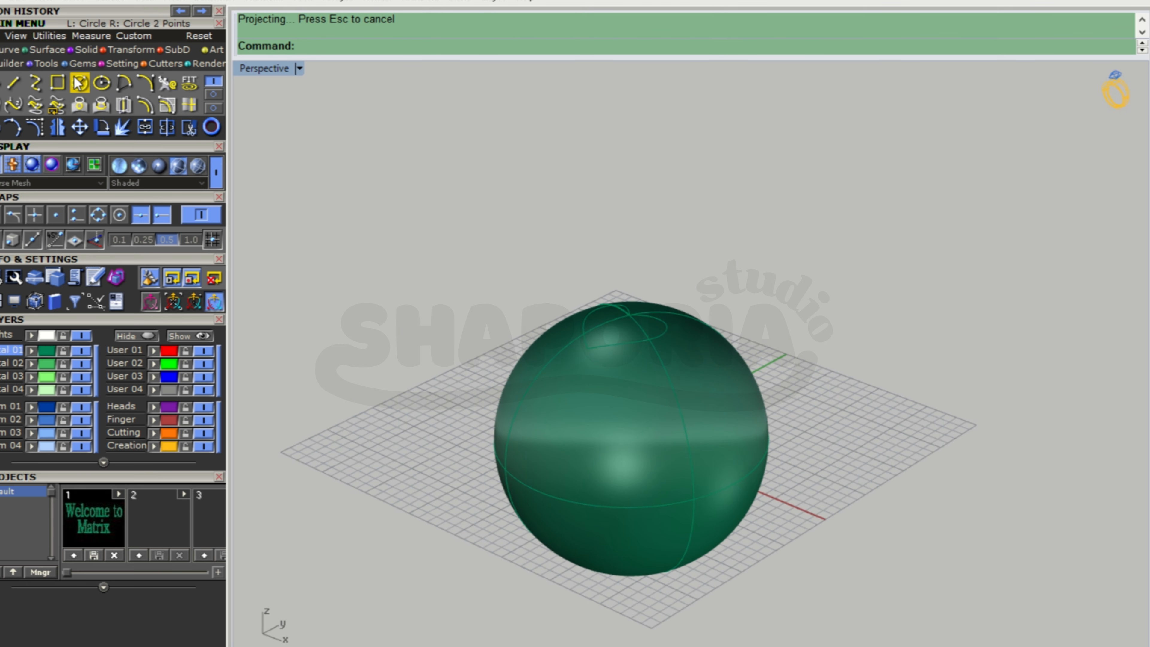
# - Extrude the projected heart on the sphere's top outward from the sphere's surface, with Direction set to Normal and one uniform distance
pyautogui.click(45, 48)
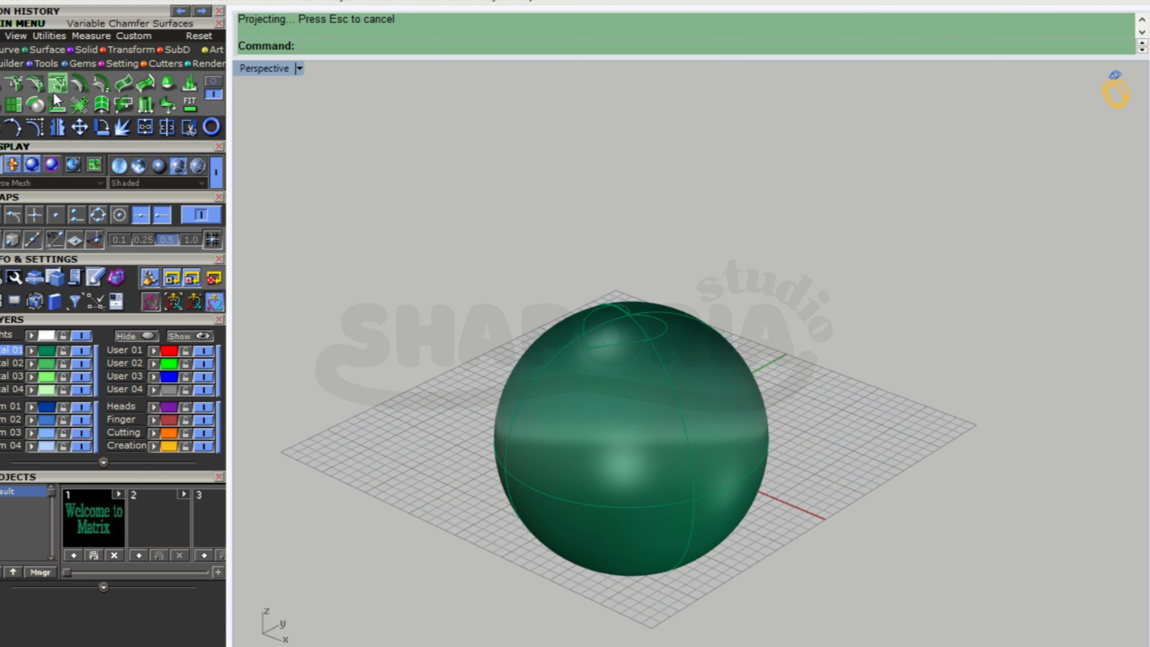
pyautogui.click(37, 102)
pyautogui.scroll(2, 588, 332)
pyautogui.click(627, 348)
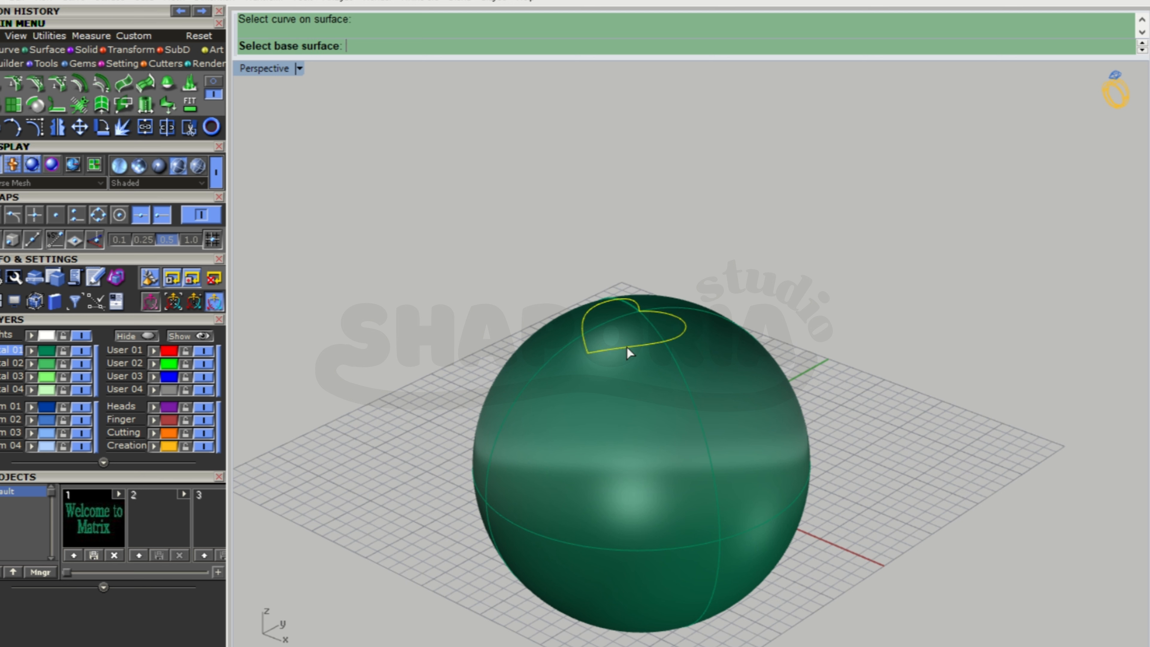
pyautogui.click(659, 384)
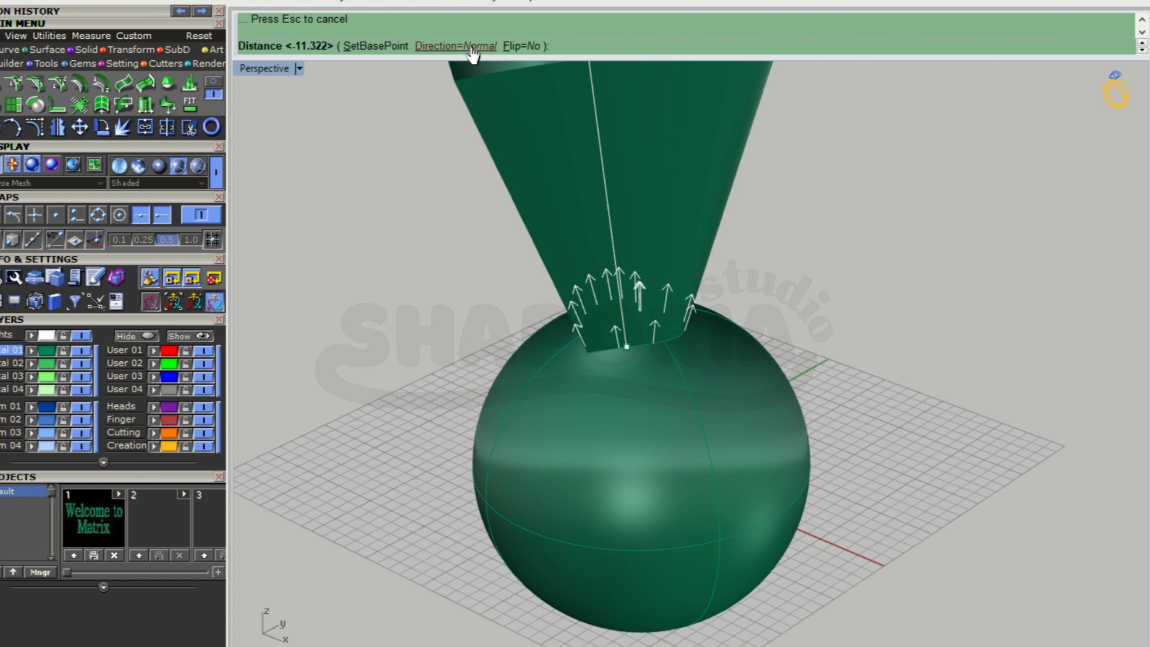
pyautogui.click(444, 47)
pyautogui.click(444, 47)
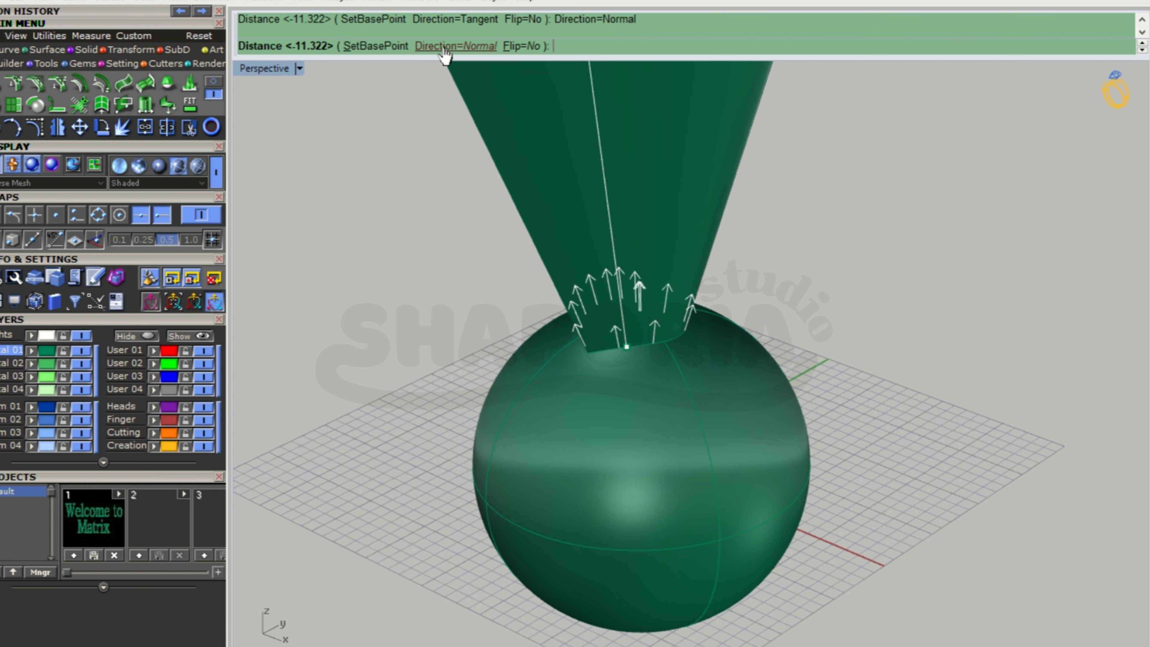
pyautogui.click(575, 314)
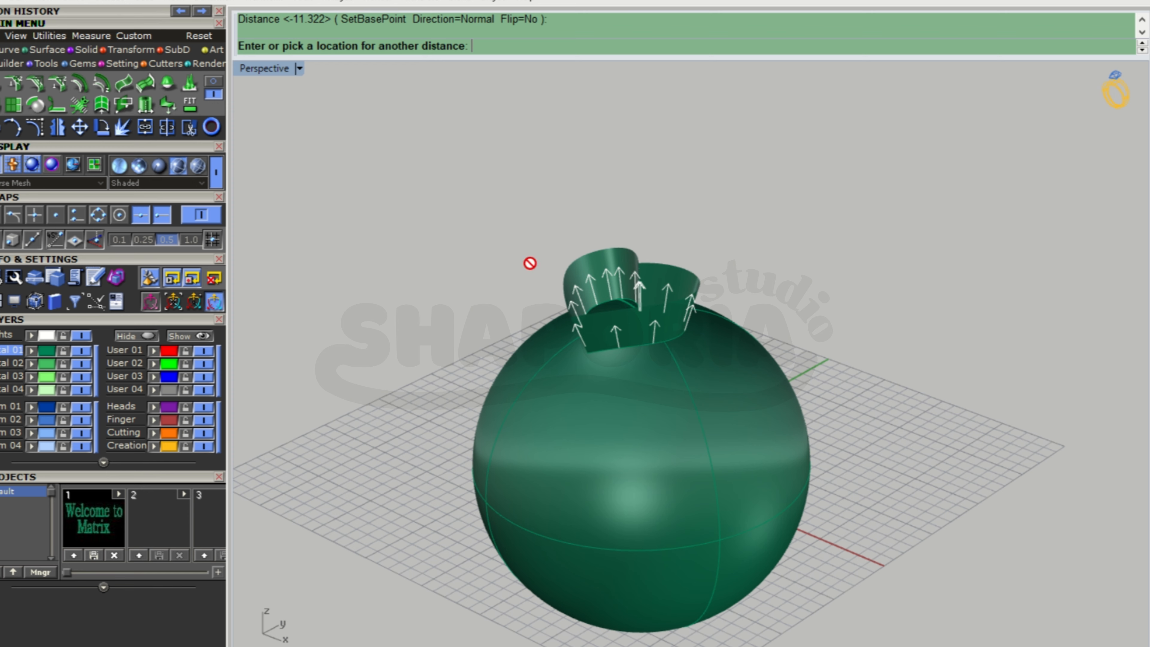
pyautogui.press('Return')
pyautogui.moveTo(532, 267); pyautogui.dragTo(864, 180, button='right')
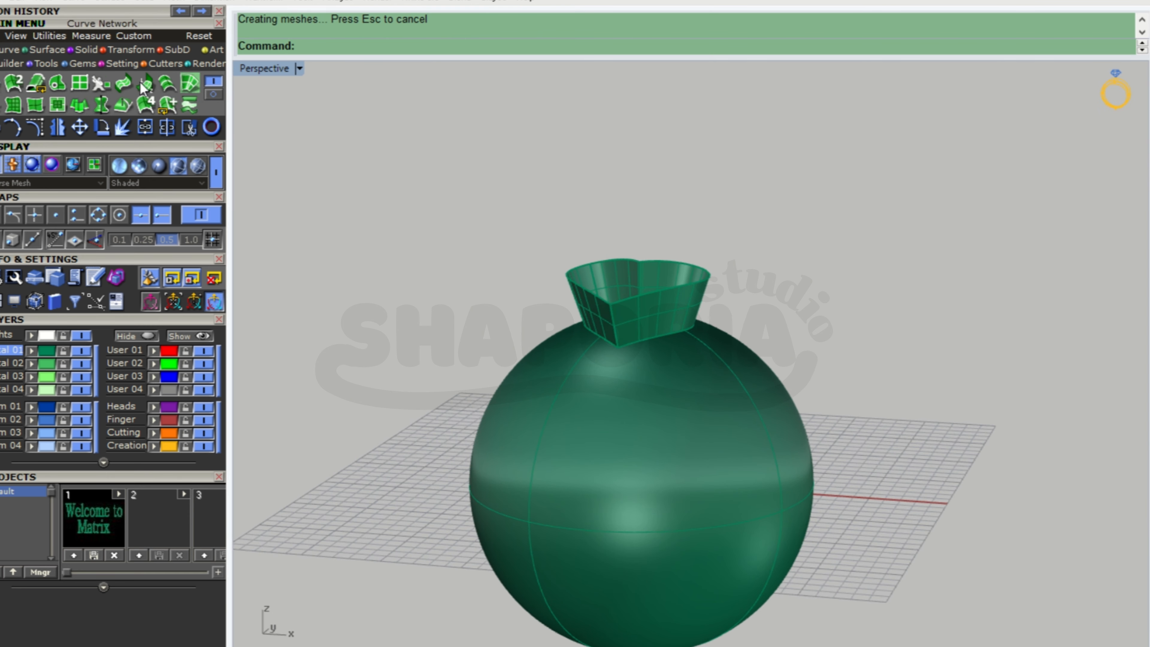
# - Try to cap the heart extrusion's open top with a patch through its upper edge, and undo that patch
pyautogui.click(49, 65)
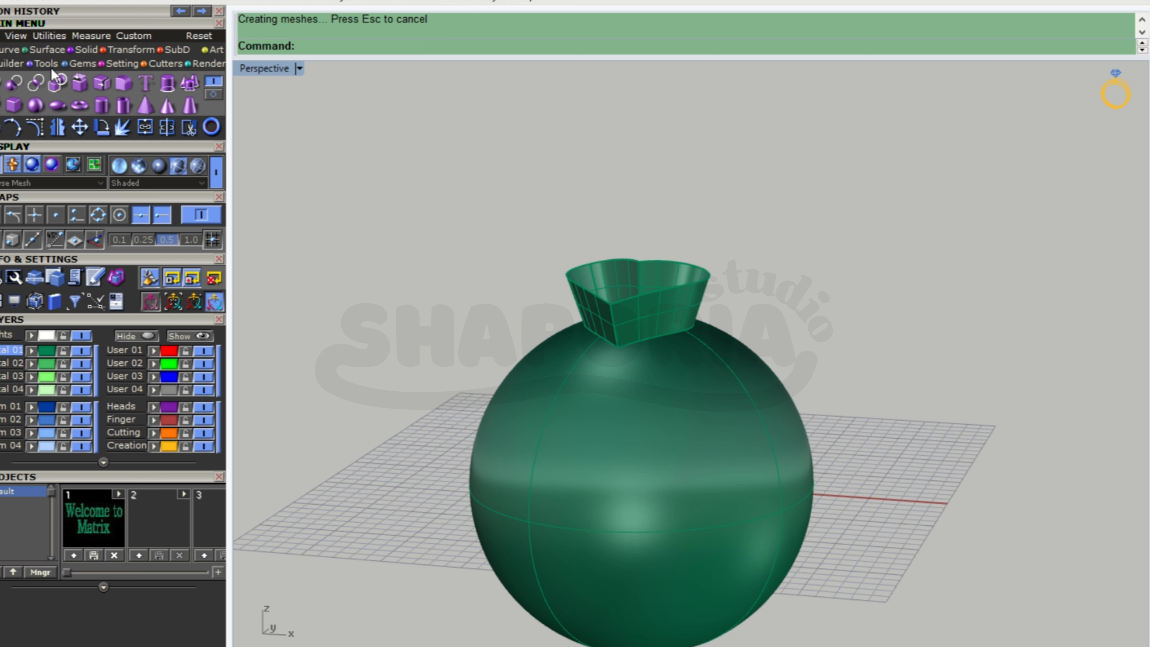
pyautogui.click(47, 49)
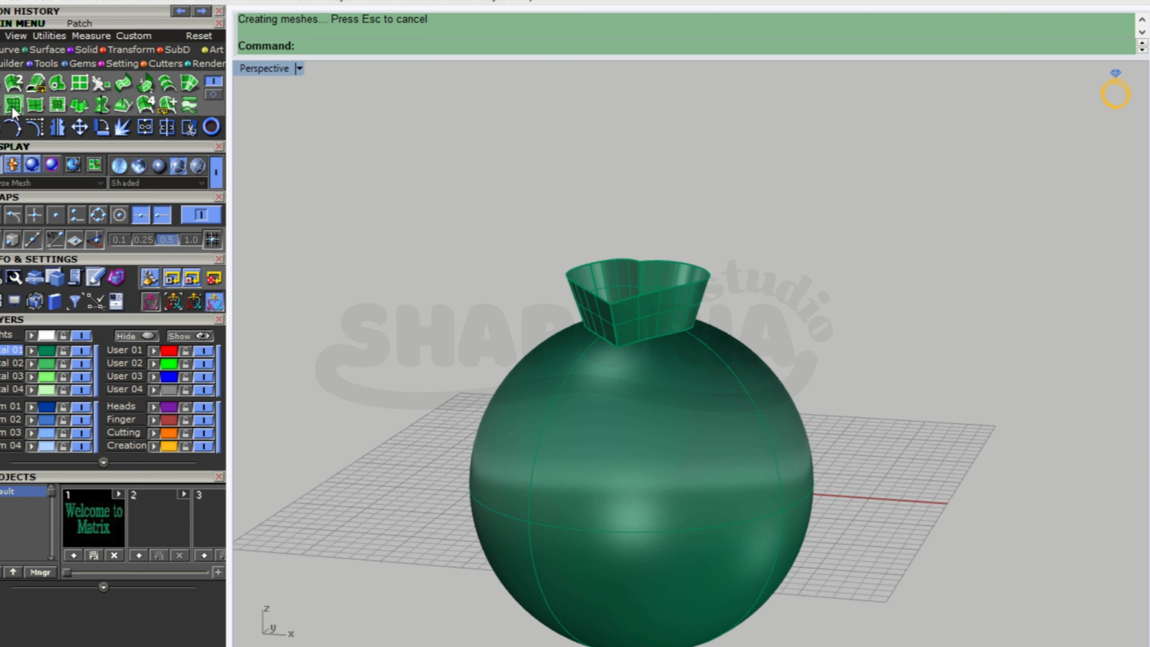
pyautogui.click(57, 105)
pyautogui.click(655, 288)
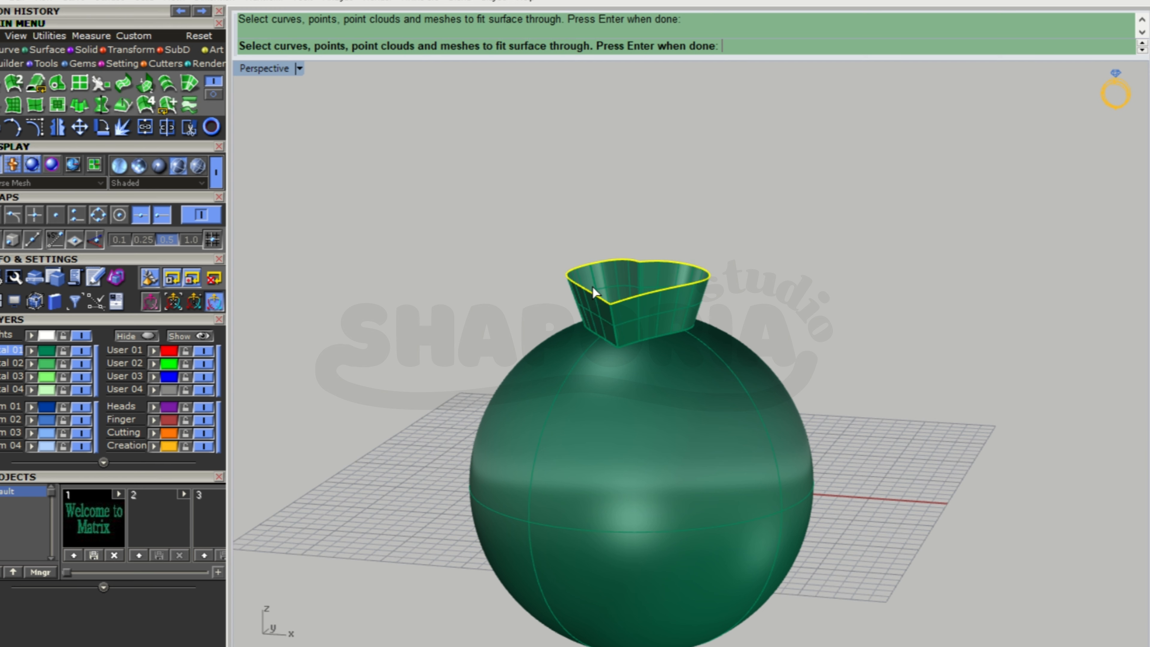
pyautogui.moveTo(592, 285); pyautogui.dragTo(713, 268, button='right')
pyautogui.press('Return')
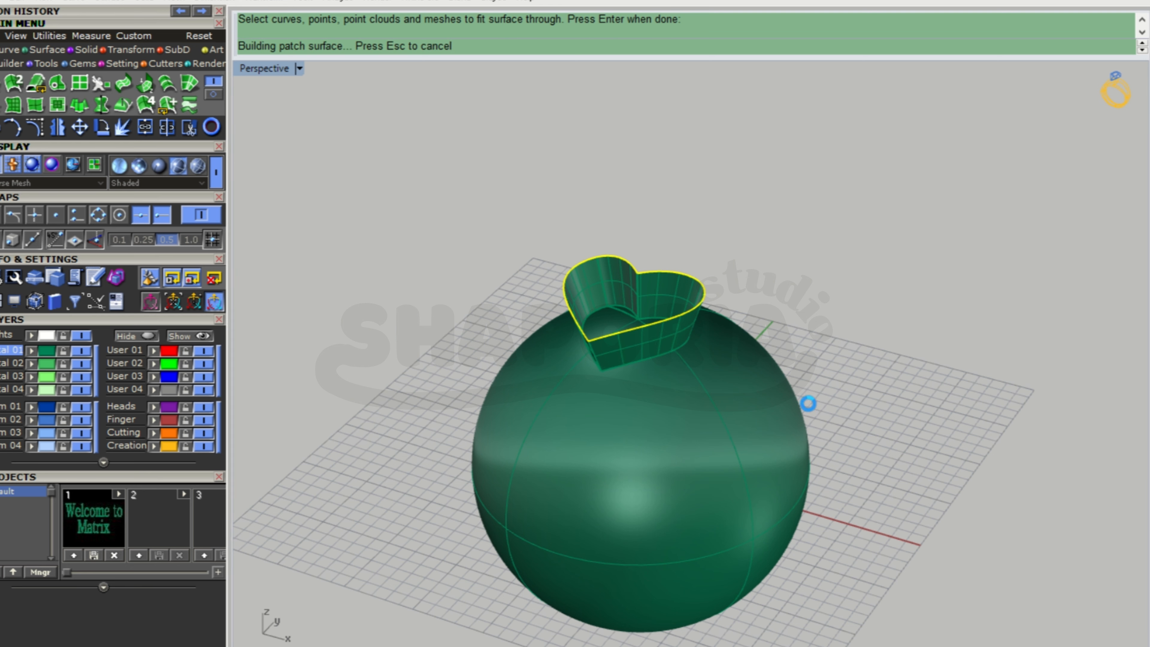
pyautogui.scroll(4, 634, 274)
pyautogui.moveTo(634, 274); pyautogui.dragTo(673, 228, button='right')
pyautogui.hotkey('ctrl', 'z')
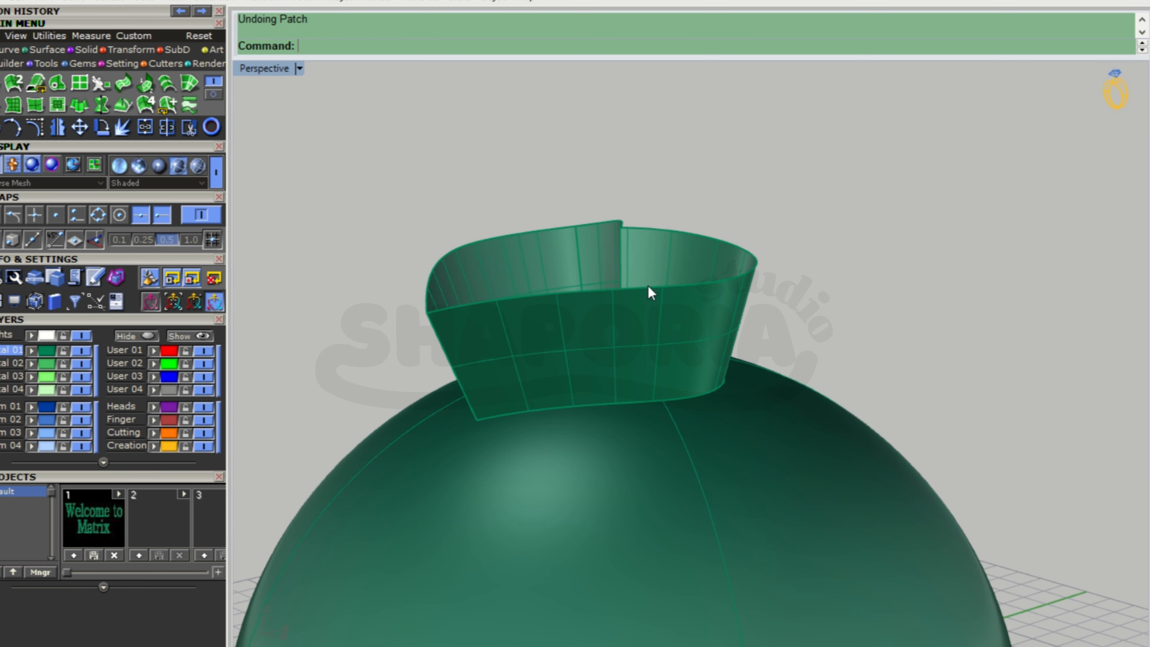
# - Patch the heart extrusion's open top again through its upper edge, using a denser surface
pyautogui.press('Return')
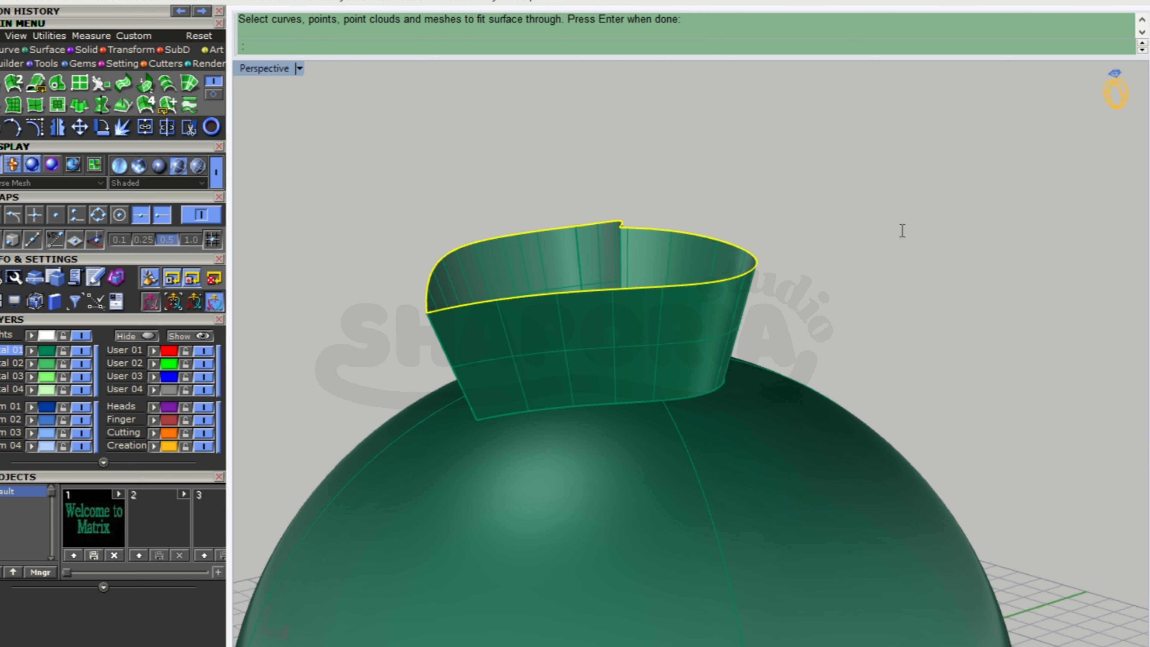
pyautogui.press('Return')
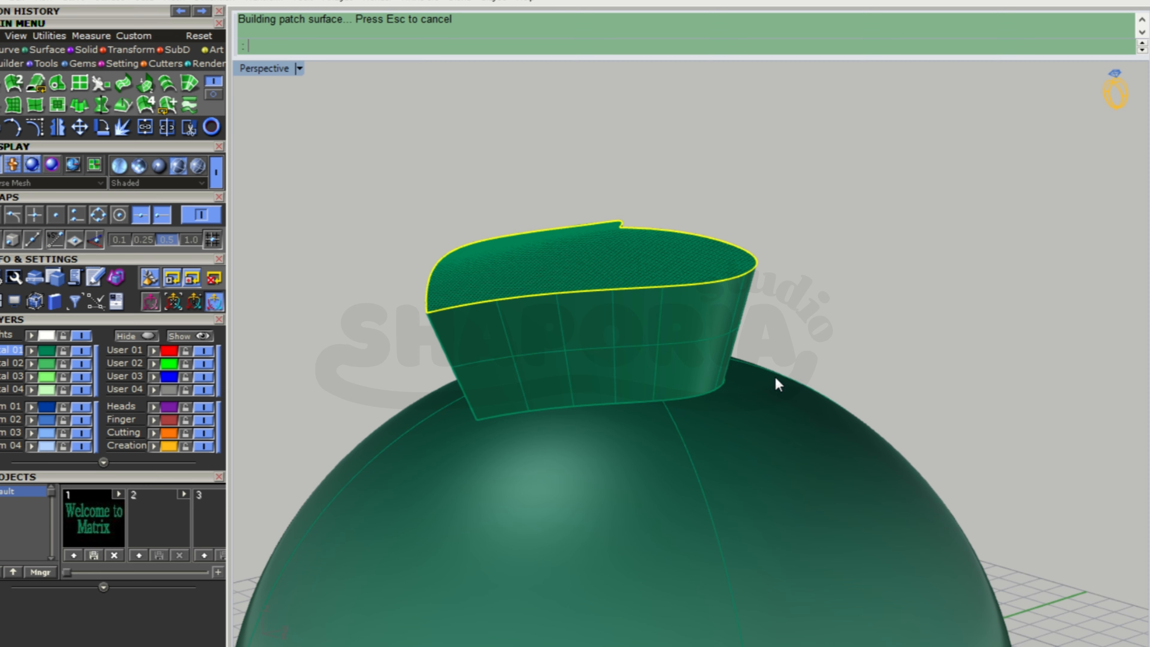
pyautogui.moveTo(803, 239); pyautogui.dragTo(762, 243, button='right')
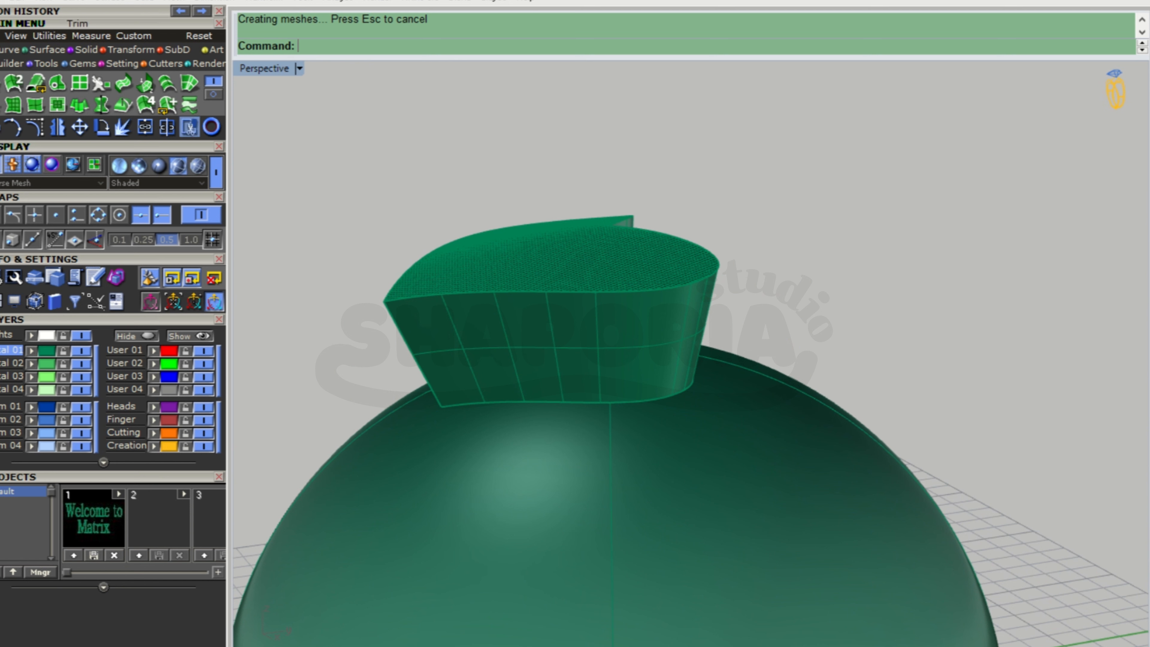
pyautogui.click(86, 49)
pyautogui.click(121, 84)
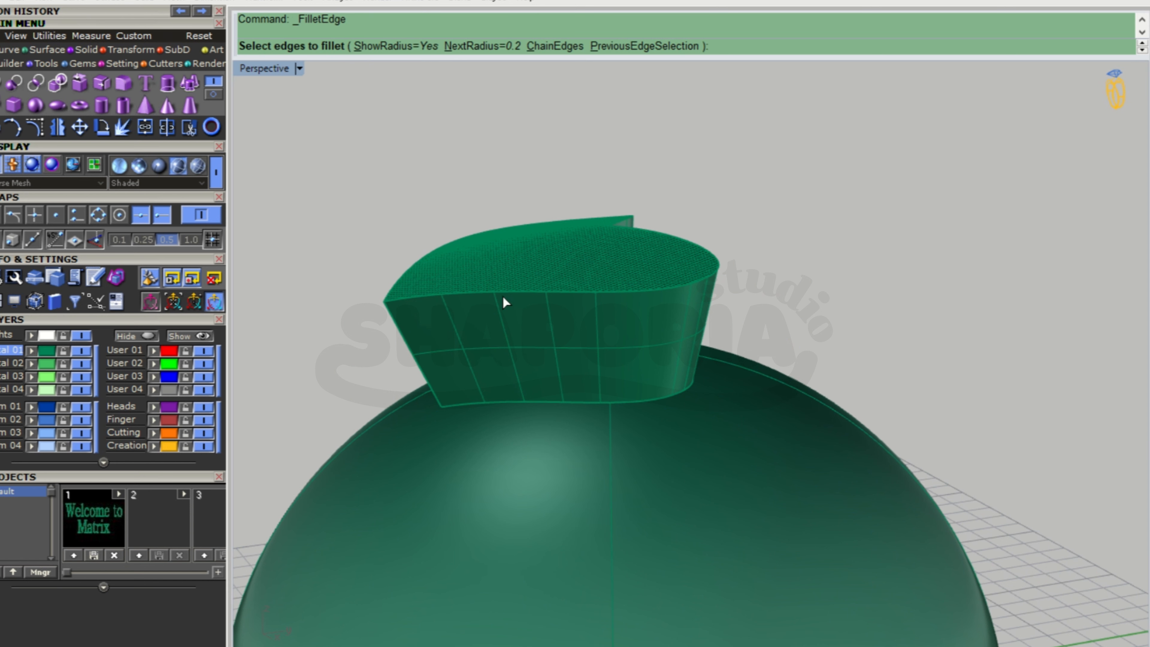
pyautogui.moveTo(519, 291); pyautogui.dragTo(691, 344, button='right')
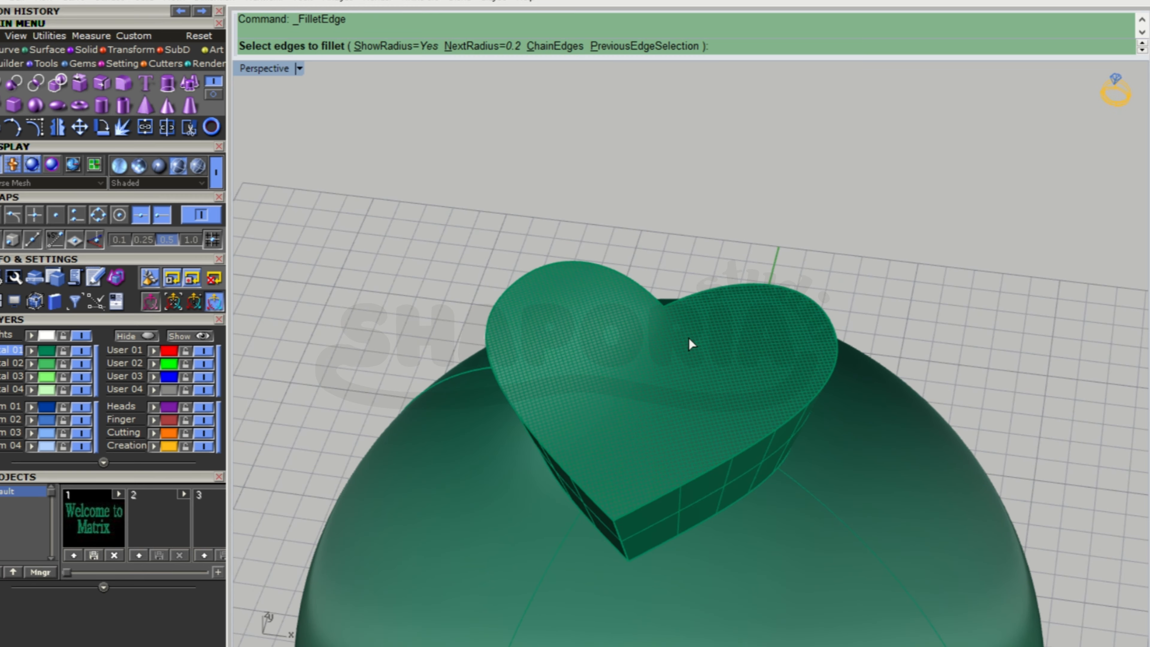
pyautogui.press('Escape')
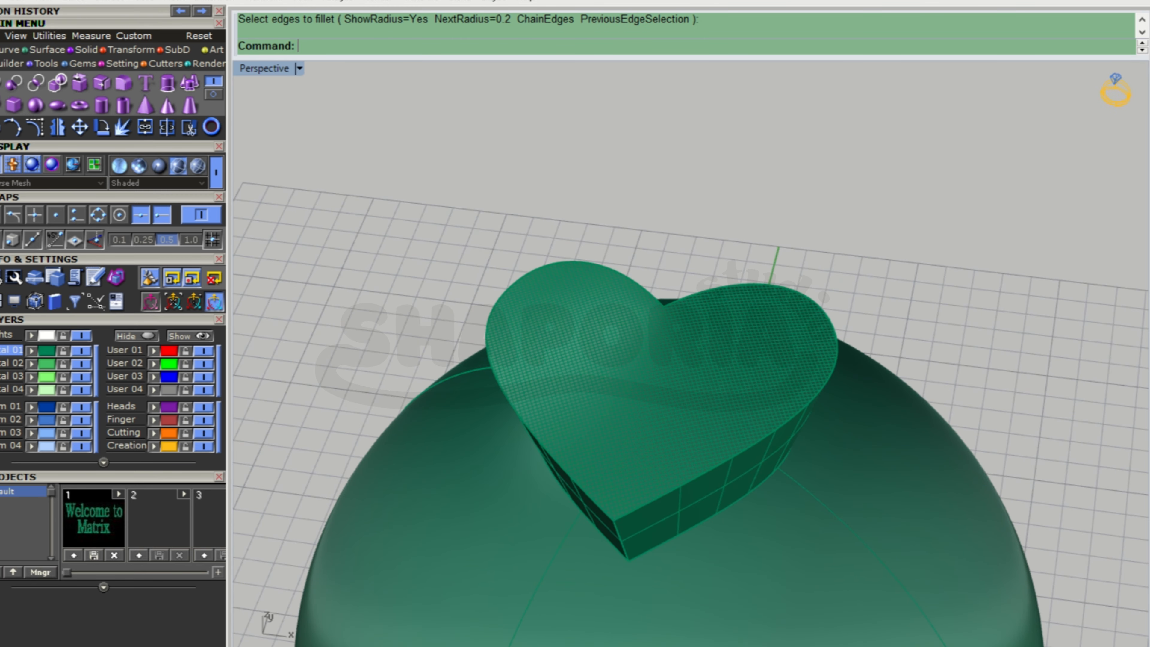
# - Join the patched heart cap and the extruded heart wall into one polysurface
pyautogui.click(145, 127)
pyautogui.click(660, 381)
pyautogui.click(725, 472)
pyautogui.press('Return')
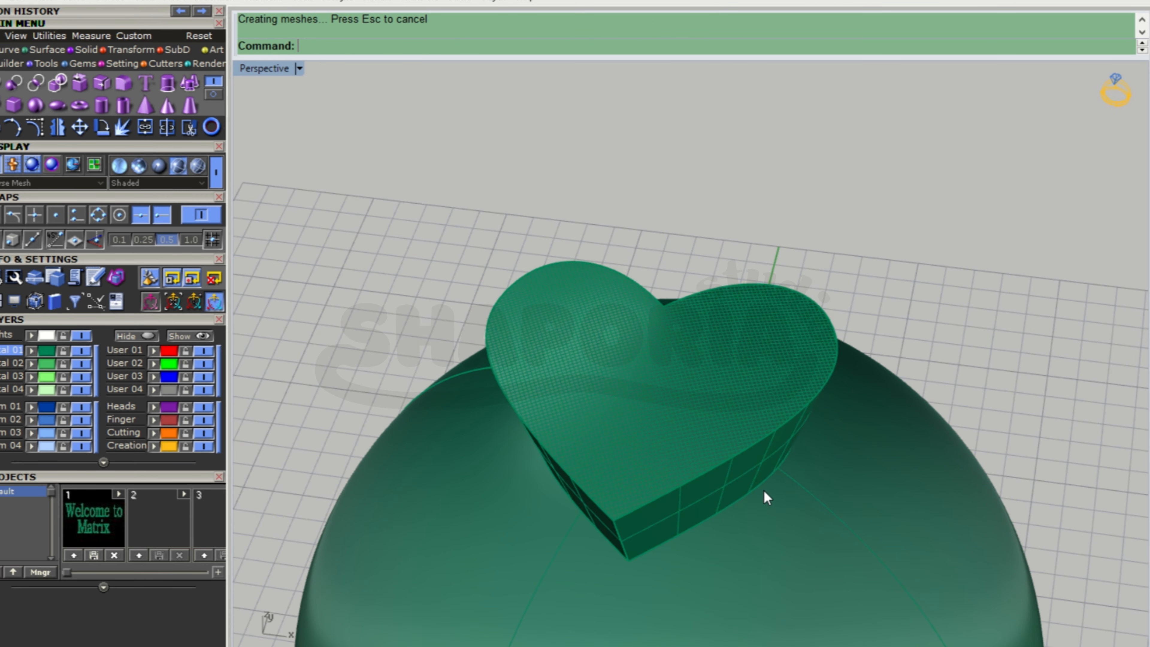
# - Fillet the heart's upper rim edges with a radius of 0.2
pyautogui.moveTo(763, 496); pyautogui.dragTo(690, 408, button='right')
pyautogui.click(122, 86)
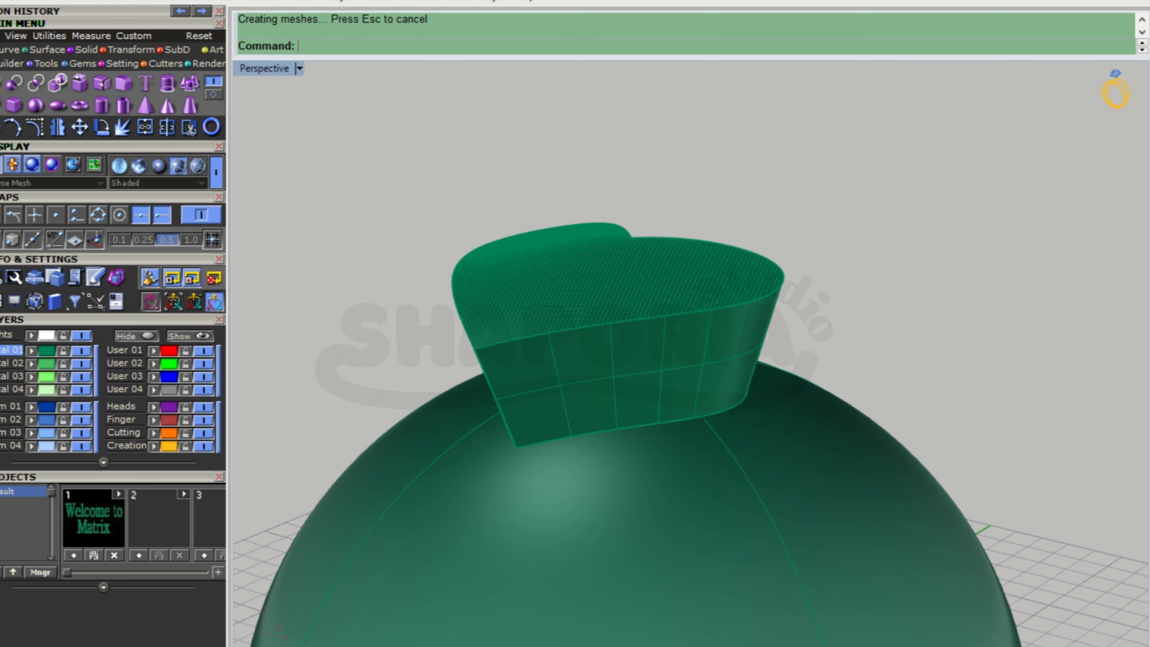
pyautogui.click(651, 318)
pyautogui.click(460, 318)
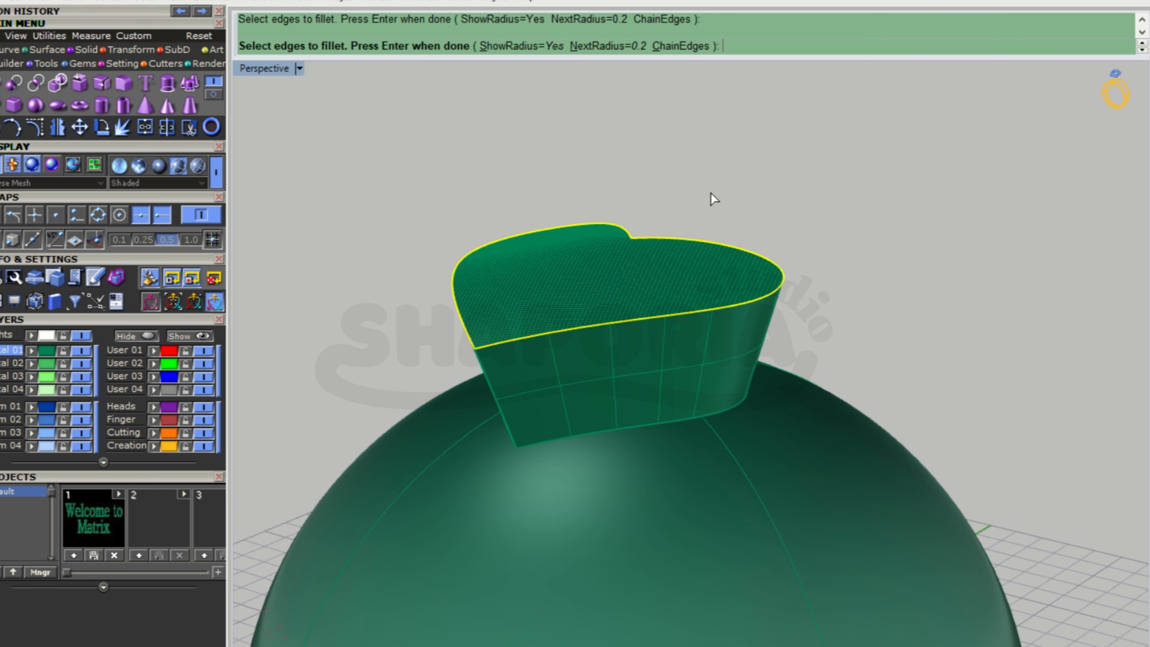
pyautogui.press('Return')
pyautogui.press('Return')
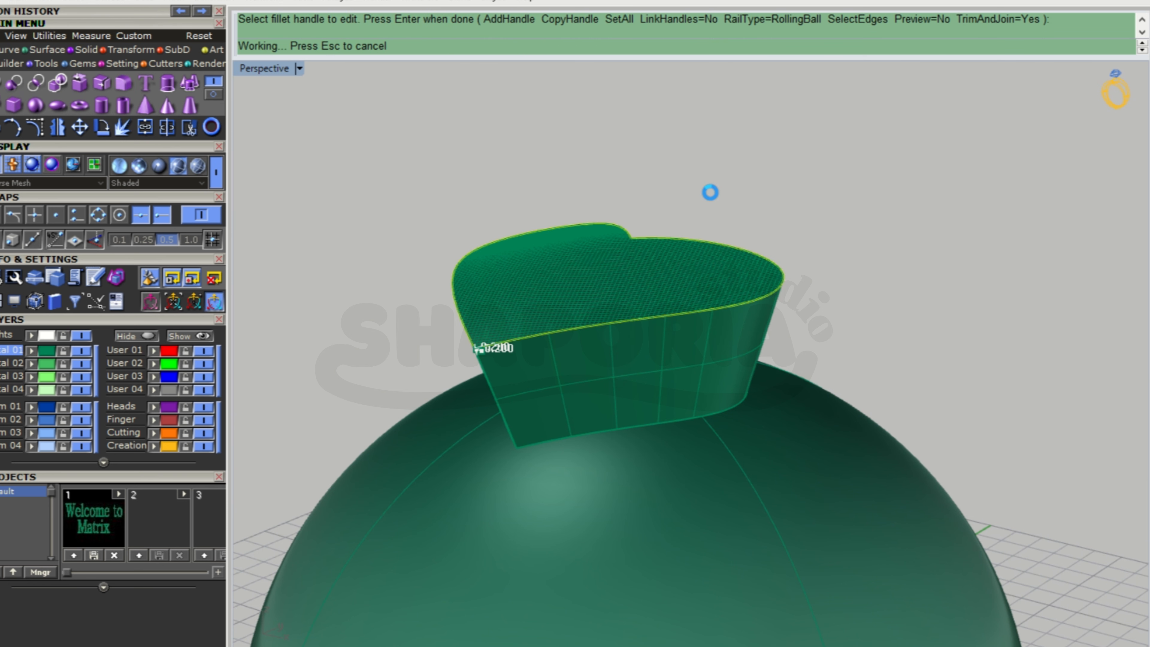
# - Lower the filleted heart slightly along the vertical axis into the sphere and clear the selection
pyautogui.moveTo(711, 193); pyautogui.dragTo(639, 331, button='right')
pyautogui.click(597, 300)
pyautogui.moveTo(598, 300); pyautogui.dragTo(579, 209, button='right')
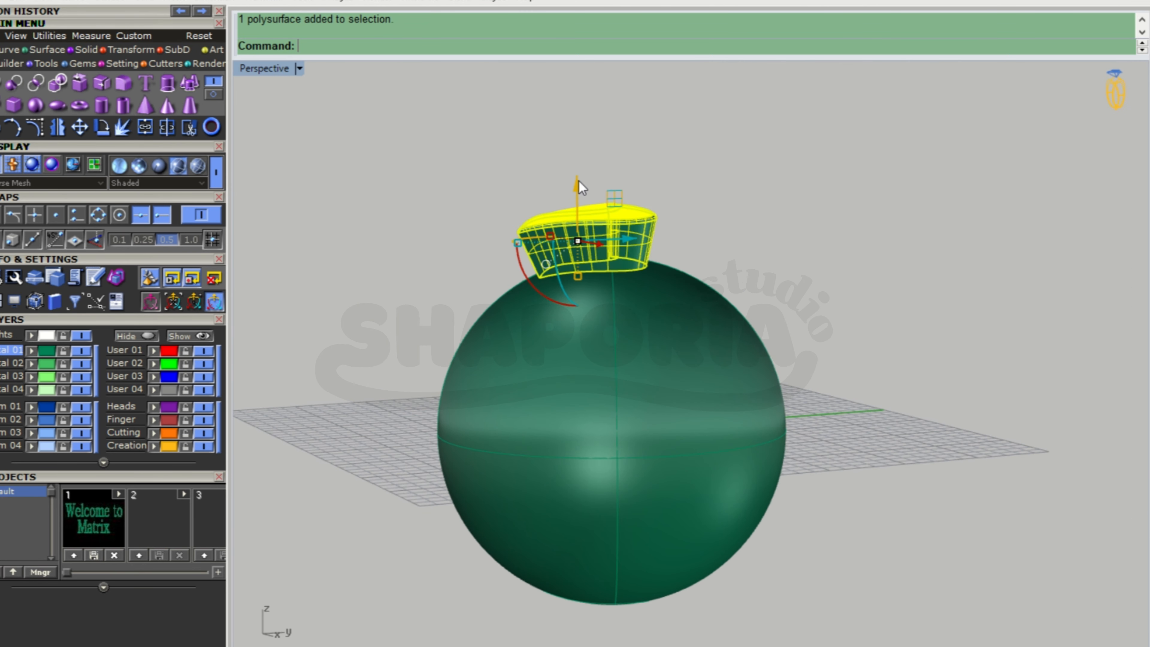
pyautogui.moveTo(578, 181); pyautogui.dragTo(578, 192)
pyautogui.click(729, 217)
pyautogui.moveTo(730, 217); pyautogui.dragTo(679, 363, button='right')
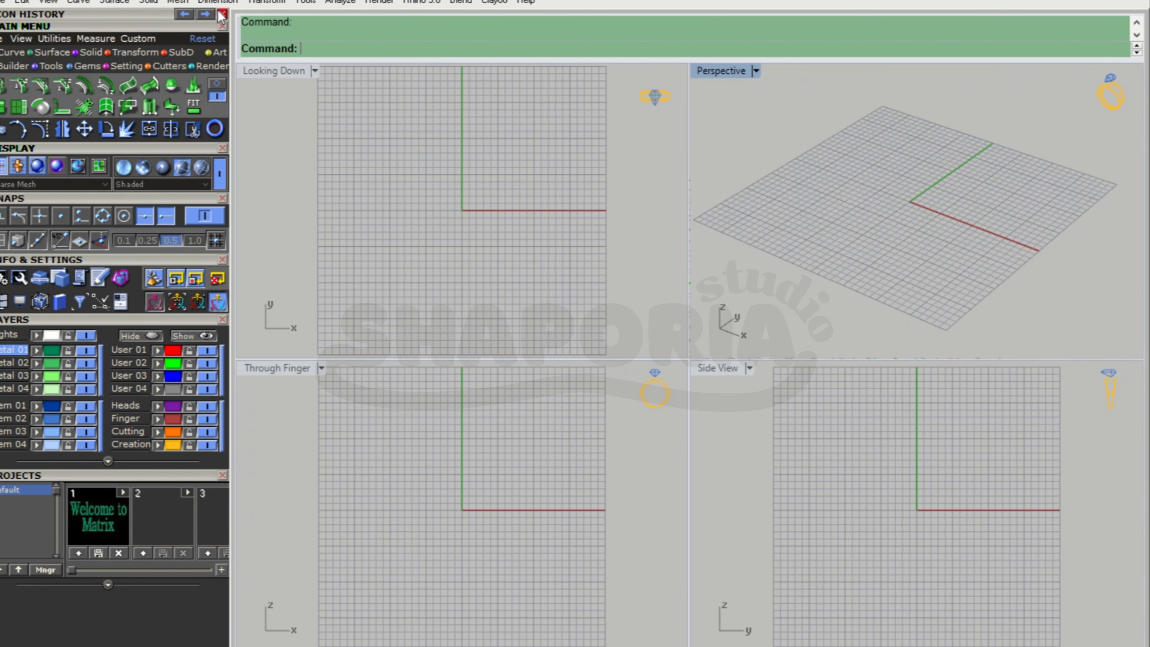
# - Draw an arc in the Through Finger view from the origin (0) to a point straight above on the vertical axis, bulging toward positive X
pyautogui.click(2, 52)
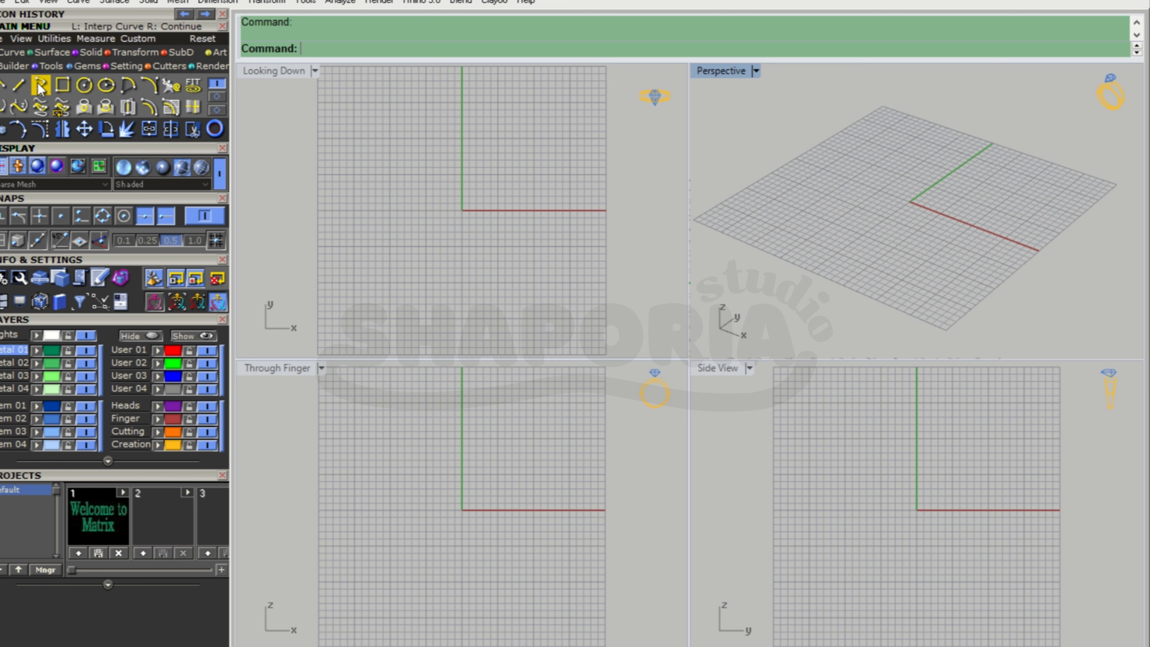
pyautogui.click(150, 86)
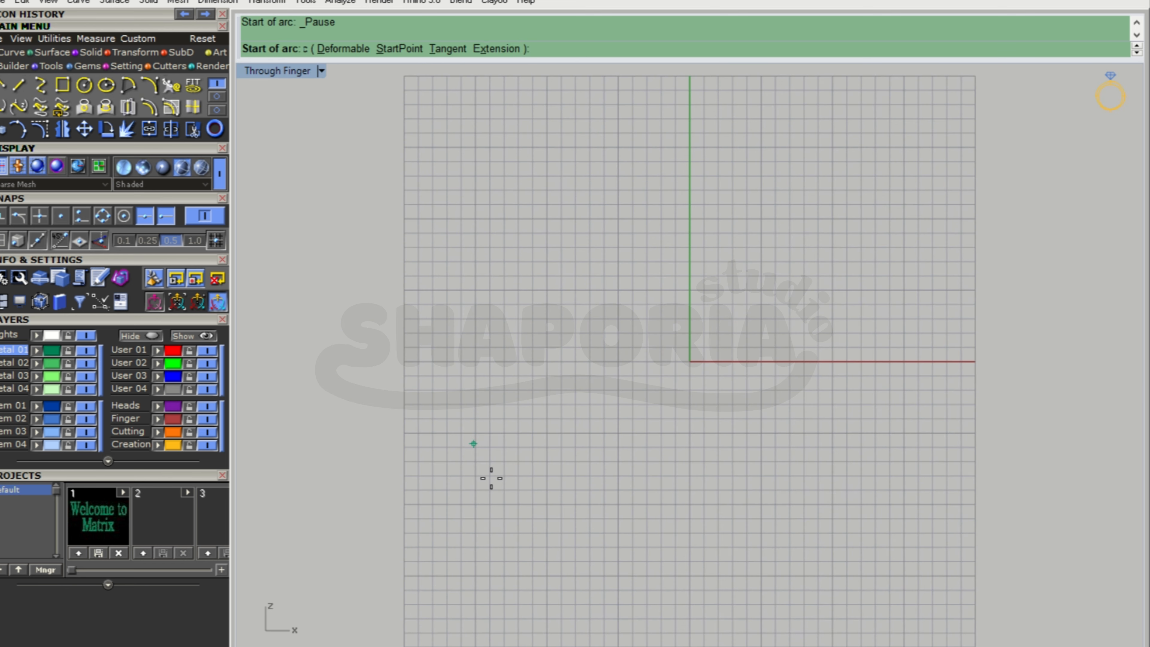
pyautogui.write('0')
pyautogui.press('Return')
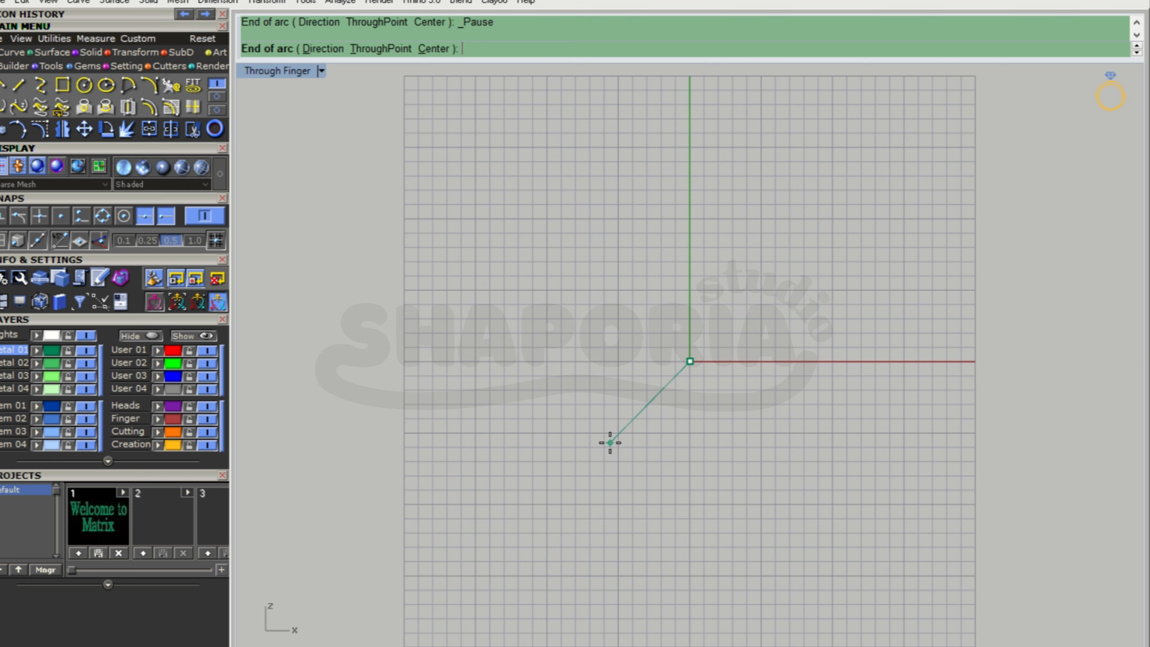
pyautogui.click(691, 152)
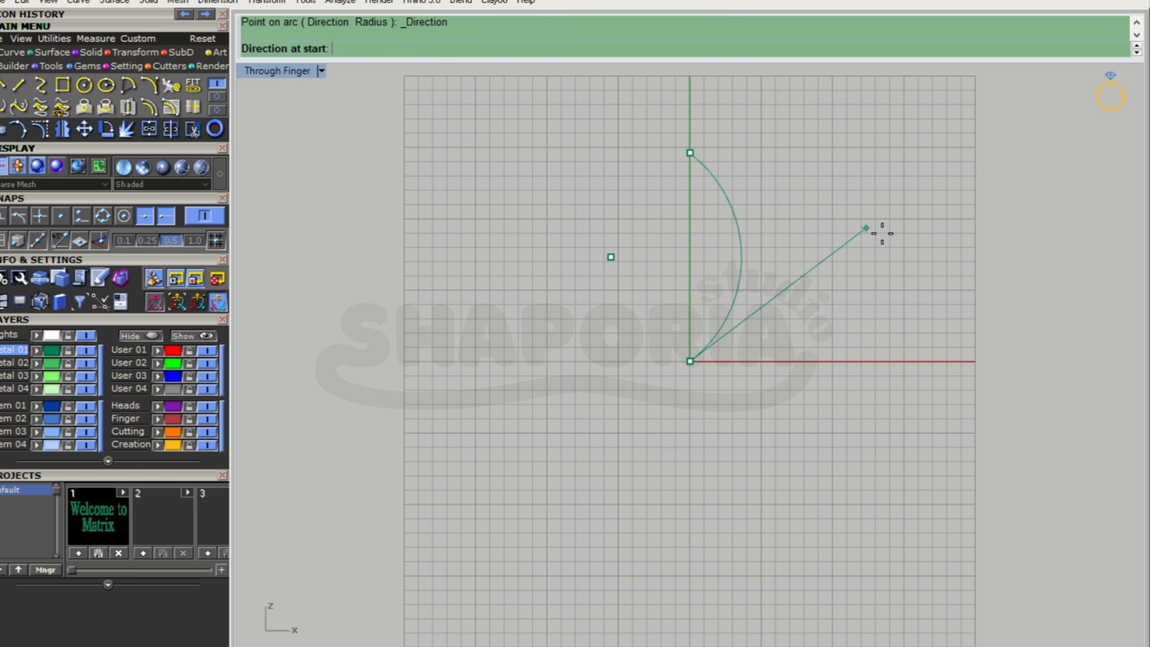
pyautogui.click(963, 461)
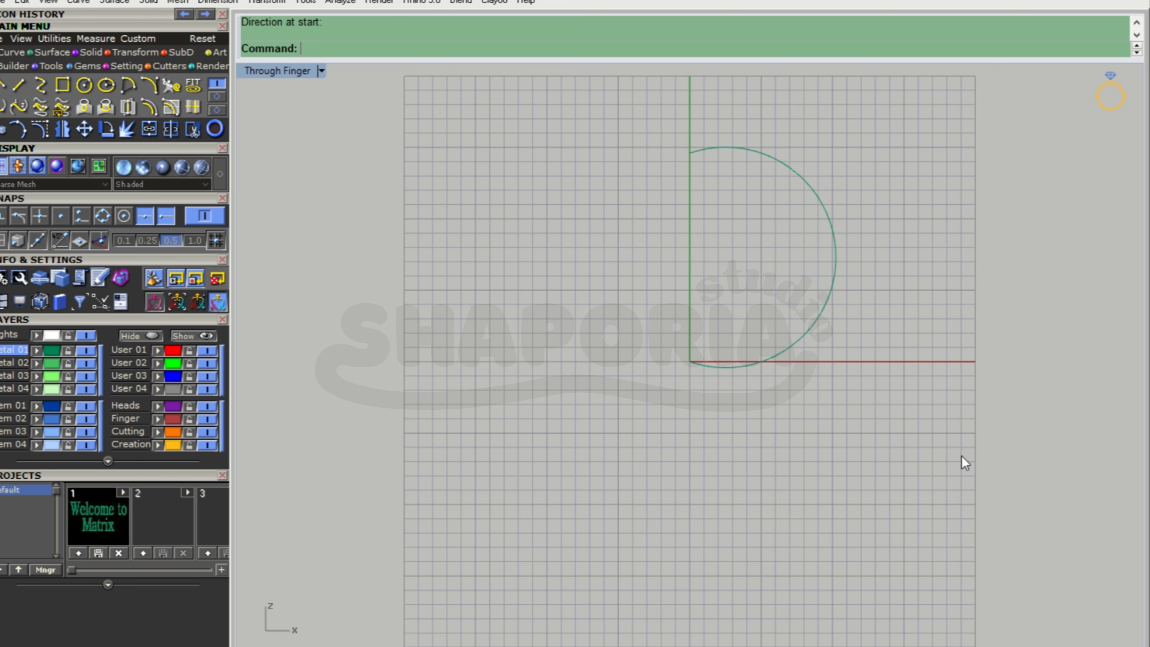
# - Extrude the arc straight to both sides in the Perspective view, using the Straight option, to form an open curved band surface
pyautogui.doubleClick(285, 70)
pyautogui.doubleClick(724, 71)
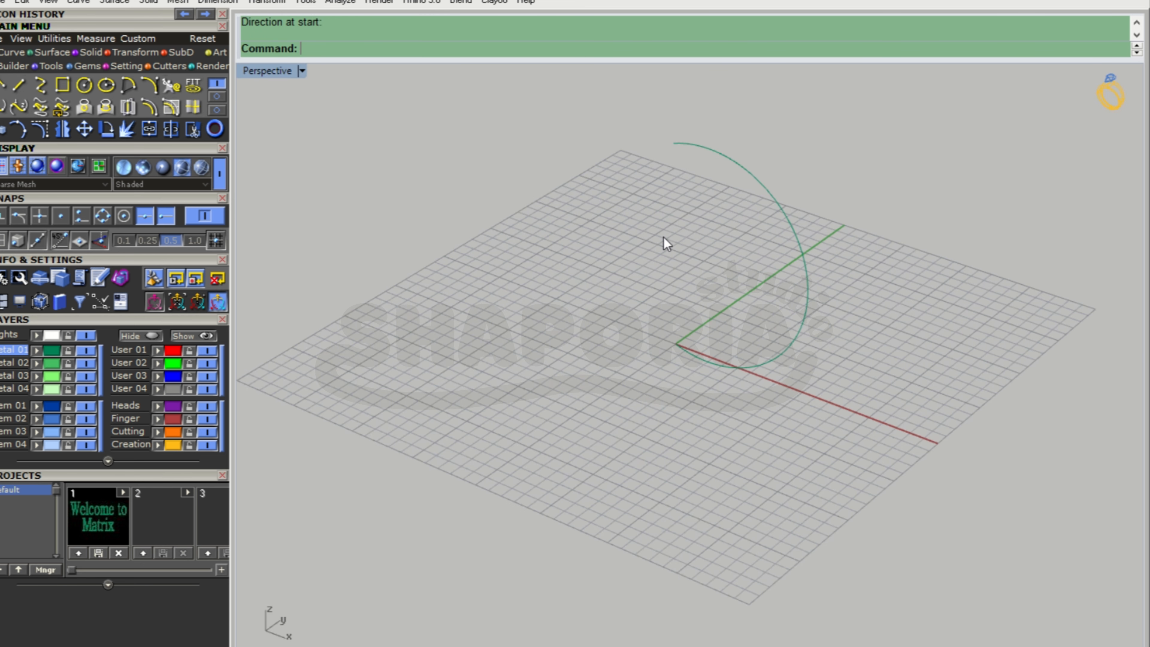
pyautogui.scroll(-3, 567, 416)
pyautogui.scroll(3, 700, 304)
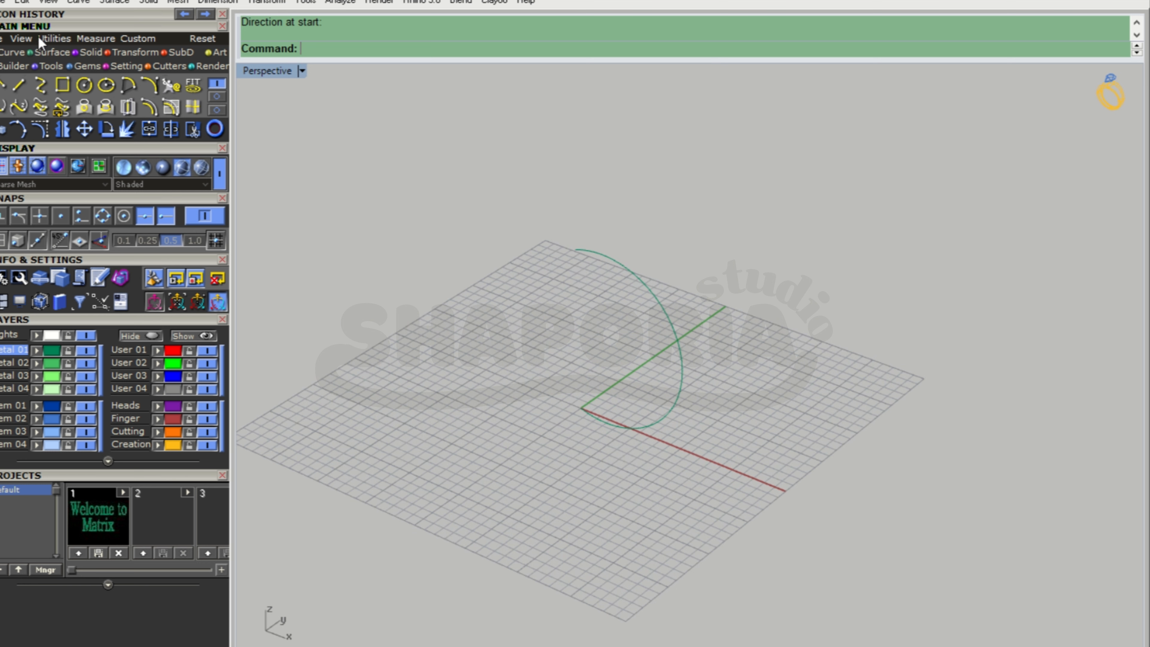
pyautogui.click(47, 52)
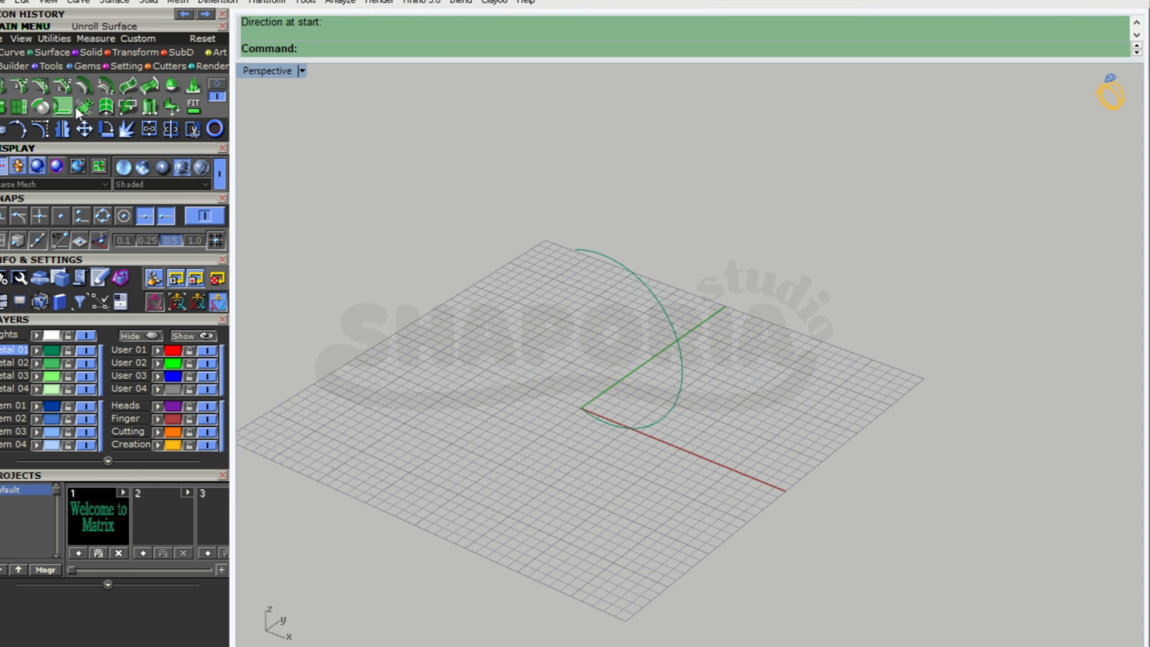
pyautogui.click(217, 84)
pyautogui.click(128, 107)
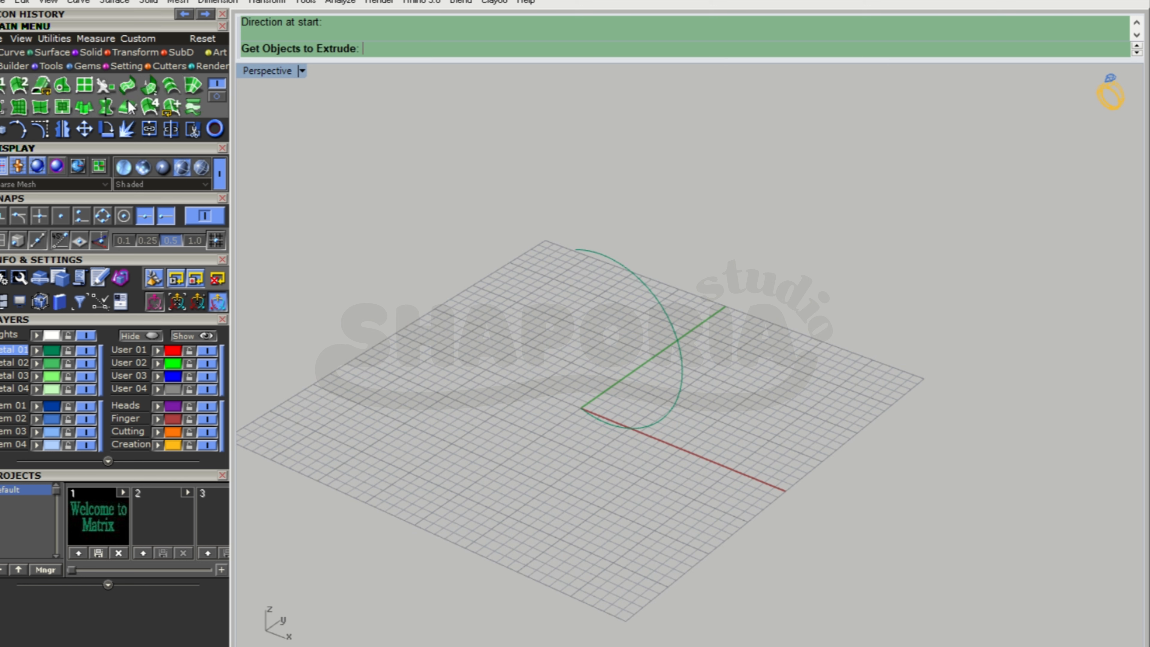
pyautogui.click(619, 266)
pyautogui.press('Return')
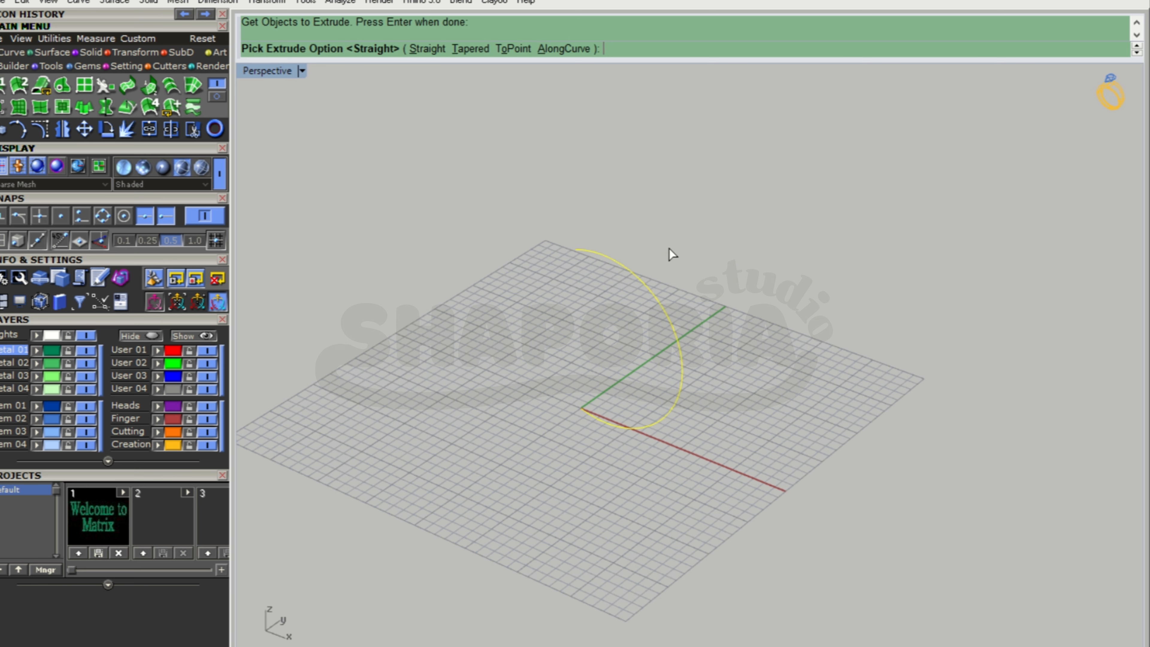
pyautogui.click(427, 48)
pyautogui.click(608, 208)
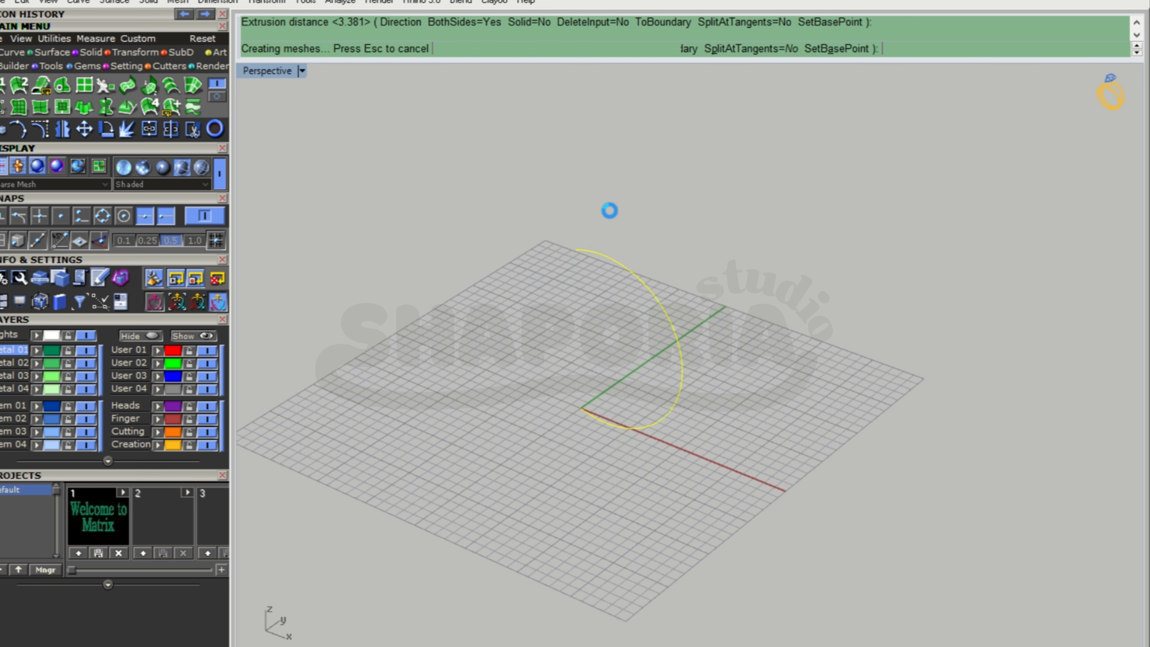
pyautogui.click(712, 469)
# - Unroll the curved band surface into a flat surface with Explode=Yes and Labels=No
pyautogui.moveTo(712, 469); pyautogui.dragTo(669, 450, button='right')
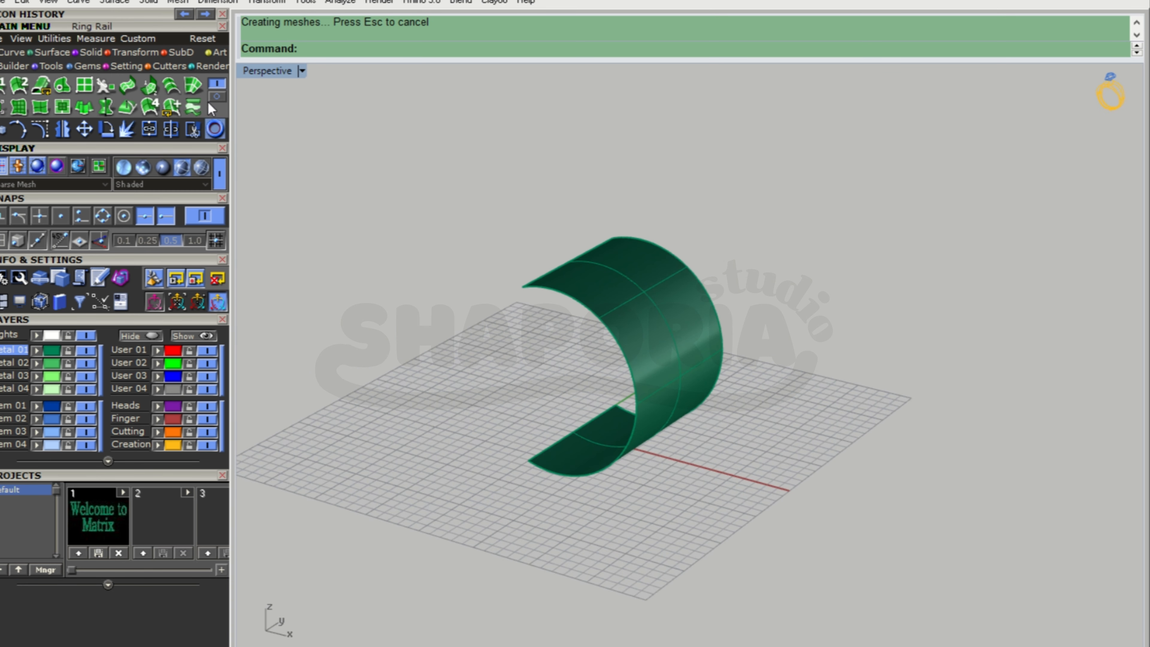
pyautogui.click(217, 96)
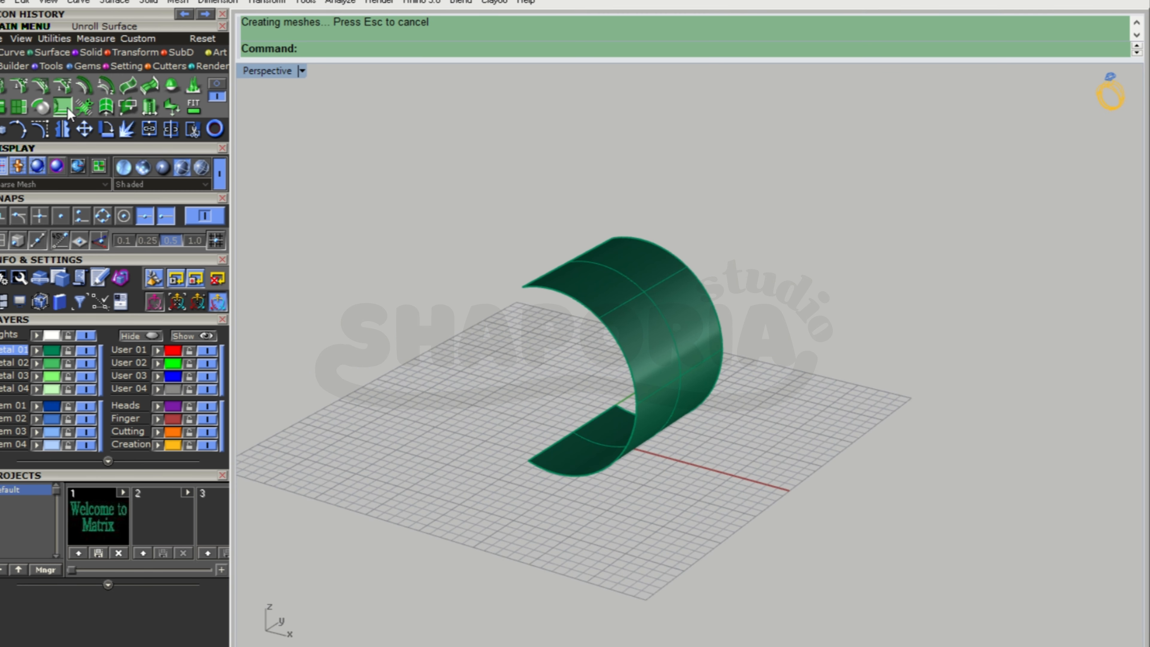
pyautogui.click(127, 106)
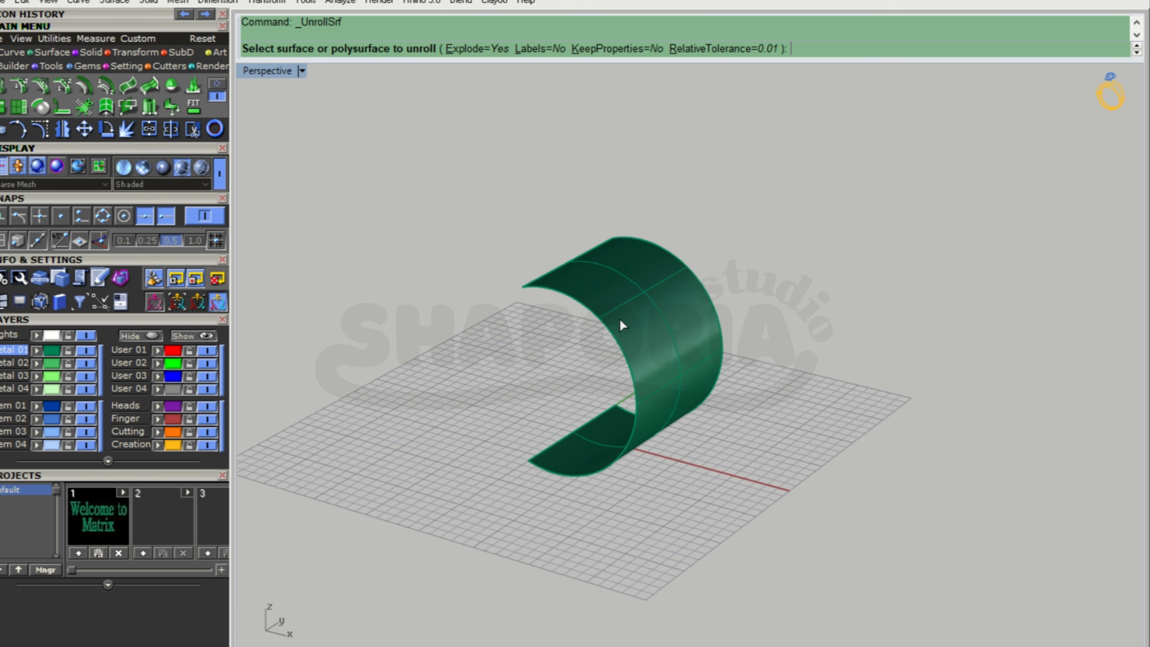
pyautogui.click(593, 293)
pyautogui.rightClick(821, 312)
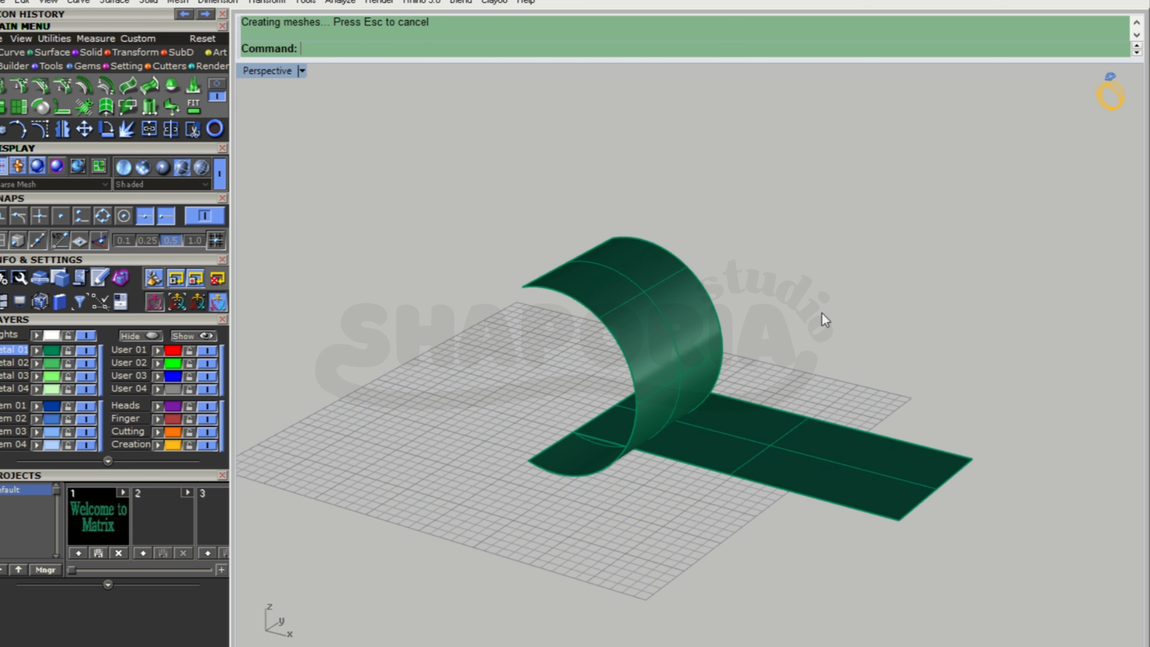
# - Move the flat unrolled surface along the Y axis, clear of the curved band, and clear the selection
pyautogui.moveTo(821, 312); pyautogui.dragTo(875, 313, button='right')
pyautogui.click(789, 359)
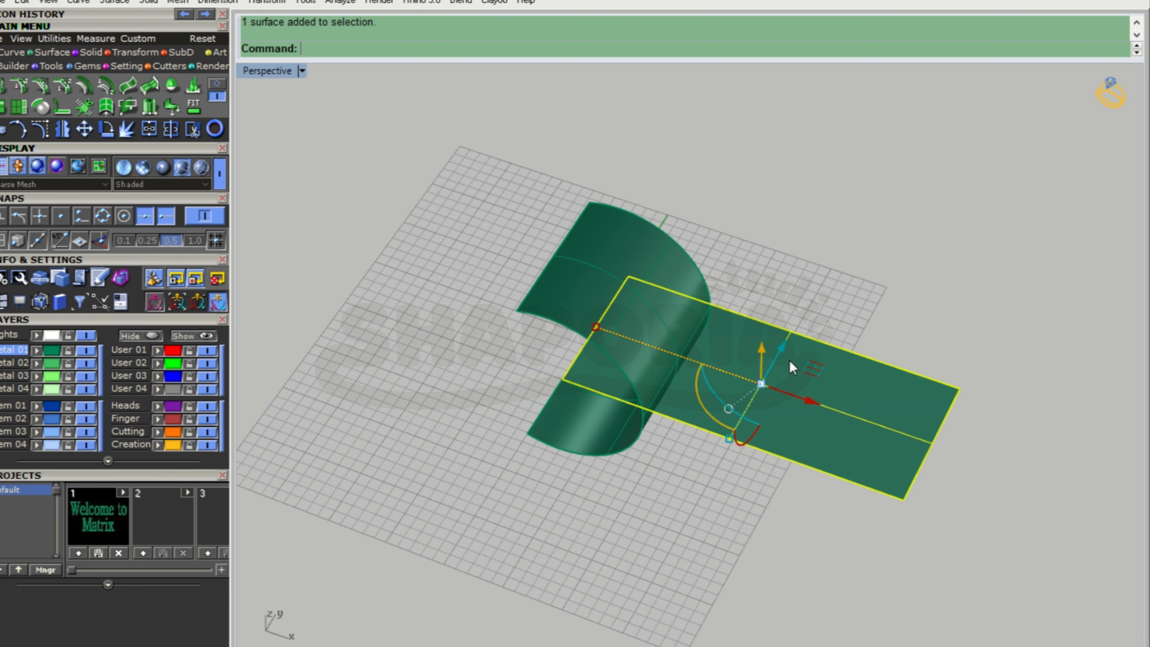
pyautogui.moveTo(785, 348); pyautogui.dragTo(832, 246)
pyautogui.click(805, 434)
pyautogui.moveTo(805, 435); pyautogui.dragTo(788, 463, button='right')
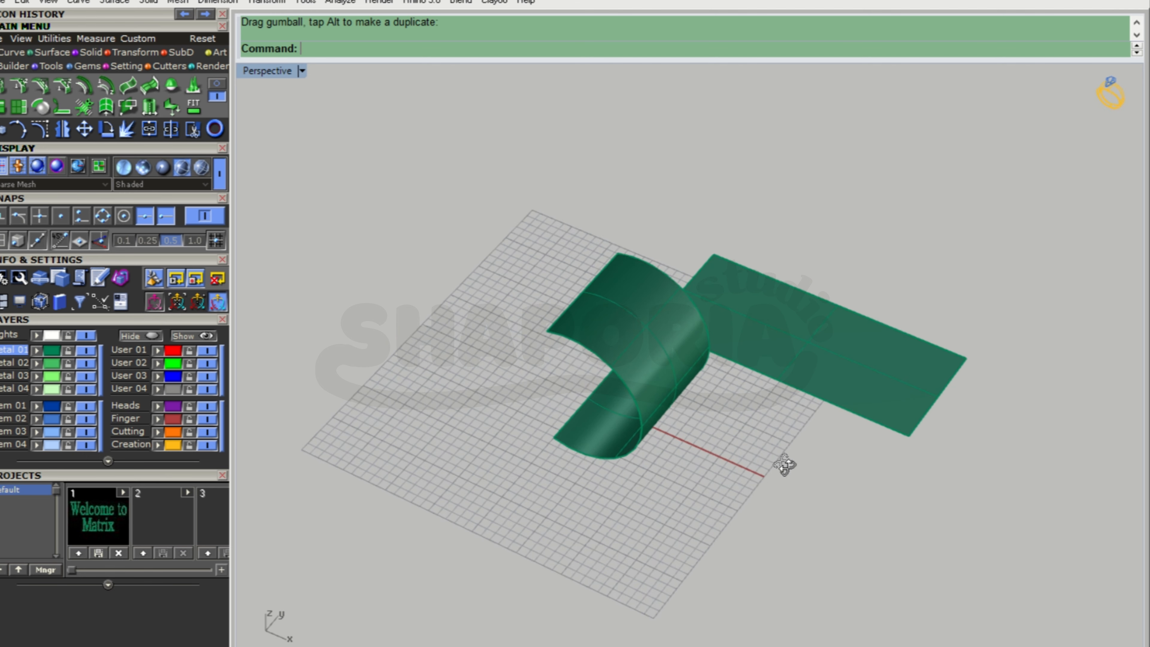